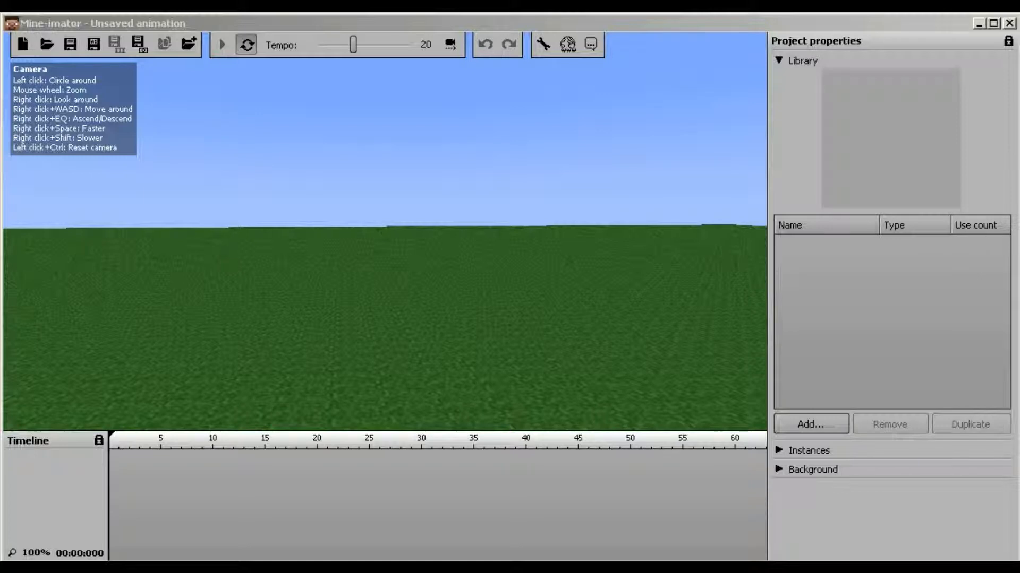
Look around the empty grassy scene under the blue sky
mouse_move(385, 231)
mouse_down()
mouse_move(451, 260)
mouse_move(393, 232)
mouse_move(478, 212)
mouse_move(377, 228)
mouse_move(490, 220)
mouse_move(399, 217)
mouse_up()
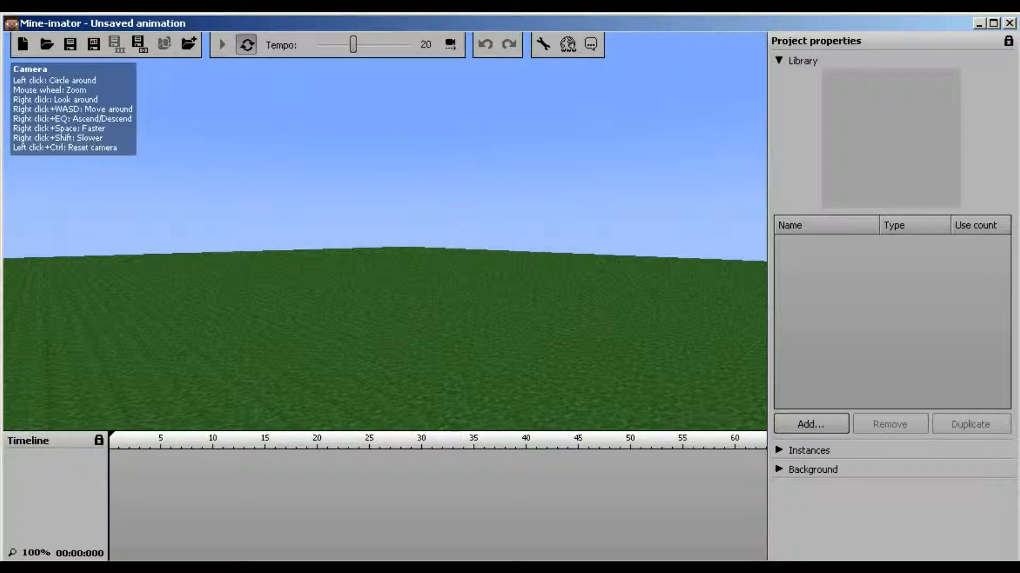
right_drag(399, 218, 350, 262)
click(393, 441)
mouse_move(393, 441)
mouse_down()
mouse_move(553, 441)
mouse_move(109, 441)
mouse_up()
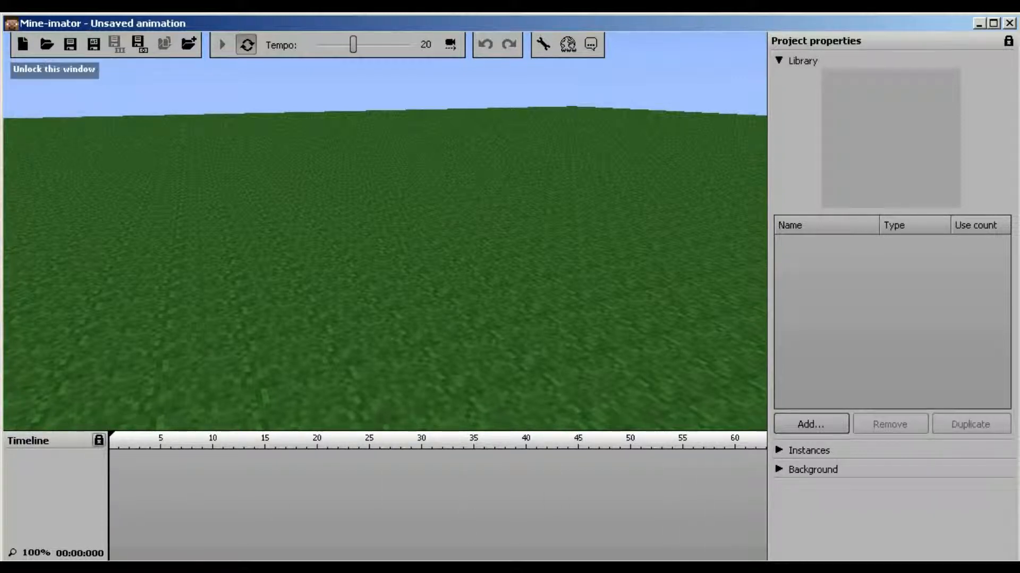
mouse_move(127, 441)
mouse_down()
mouse_move(763, 441)
mouse_move(110, 441)
mouse_up()
right_drag(384, 231, 499, 195)
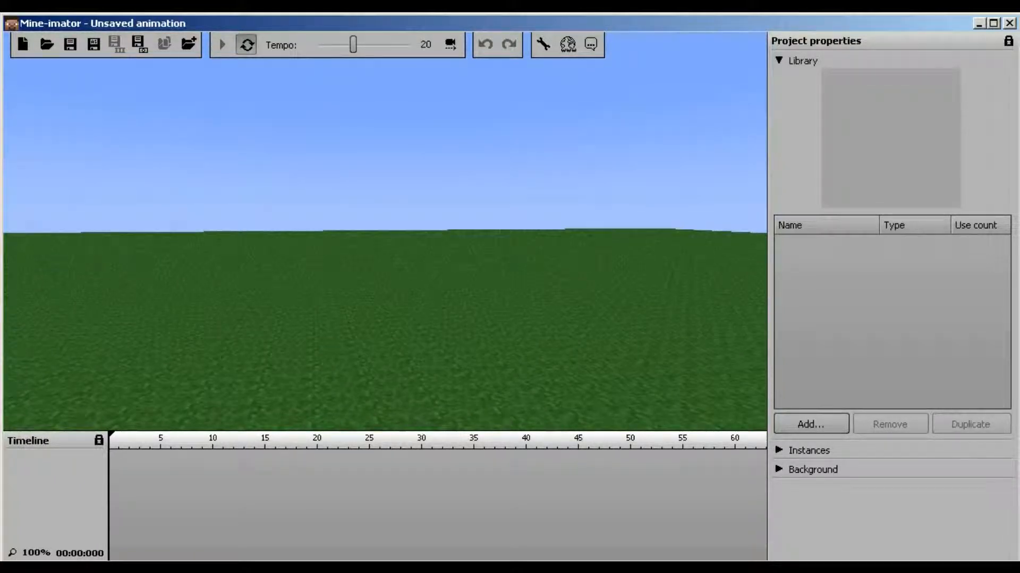
Add a new character, Character 1, and frame it up close from the front
click(811, 424)
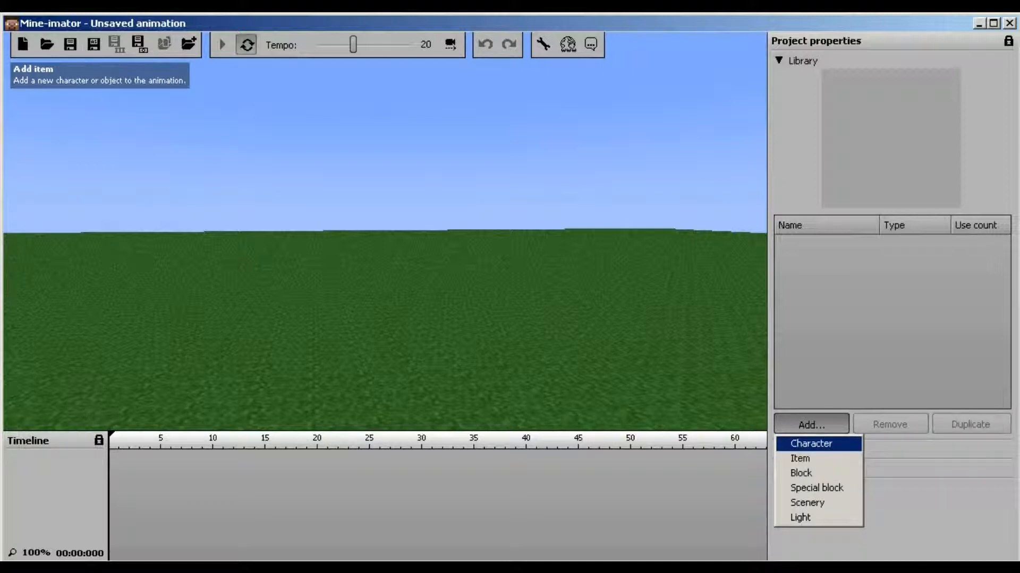
click(811, 443)
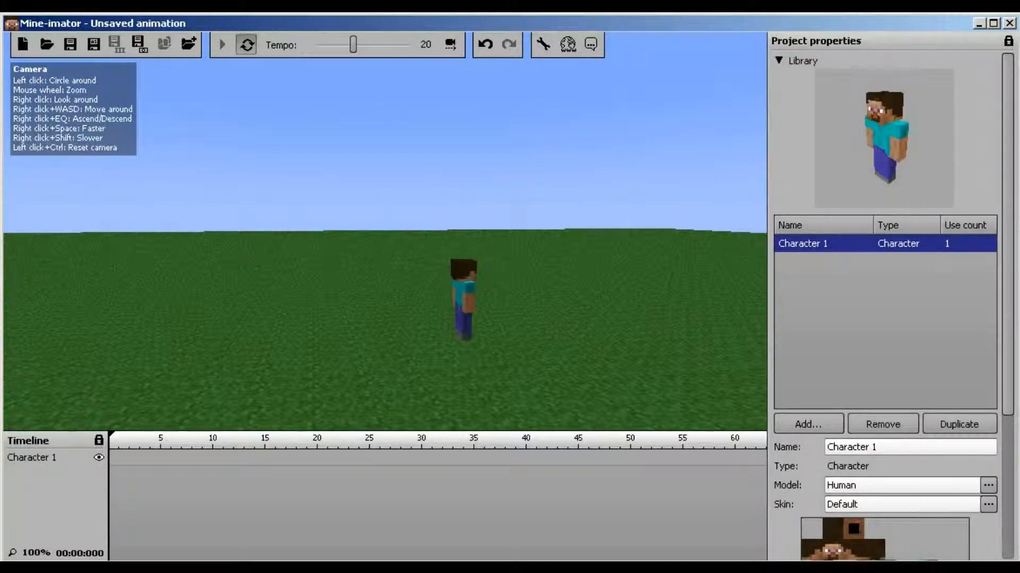
right_drag(385, 232, 374, 284)
key(w)
key(d)
key(w)
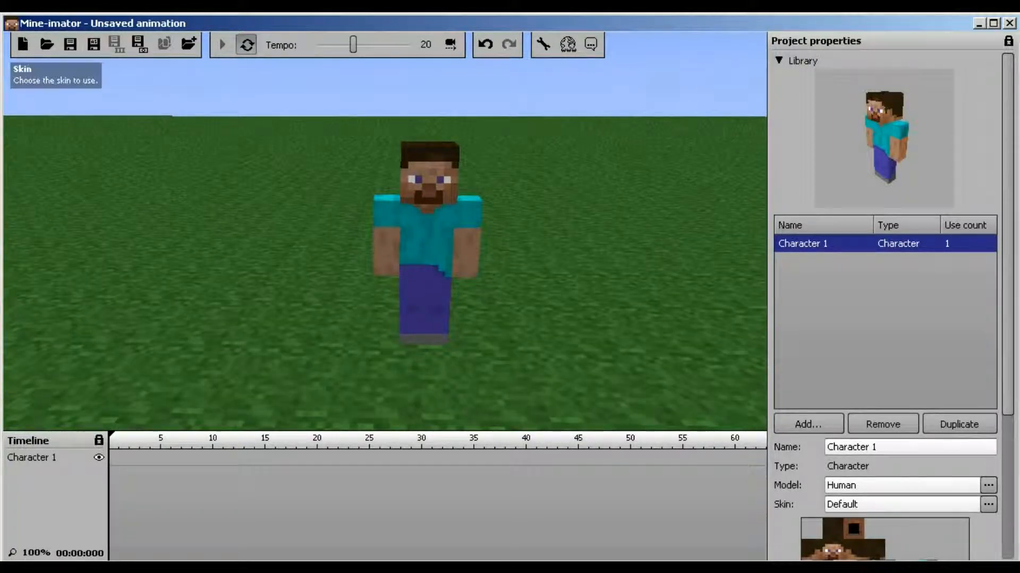
Apply the custom skin my_skin_edited.png from Downloads to the character
click(860, 504)
click(850, 545)
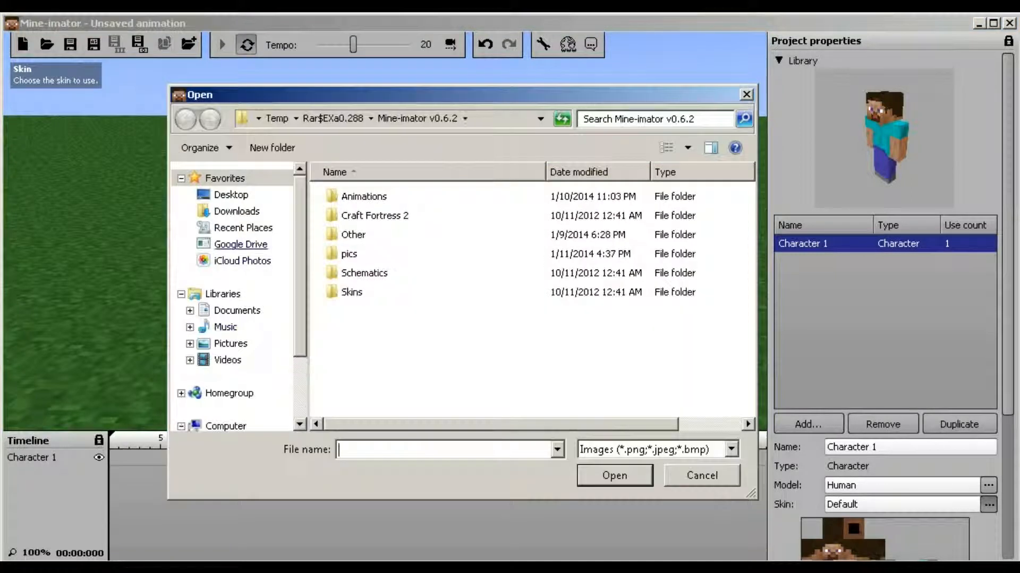
click(237, 211)
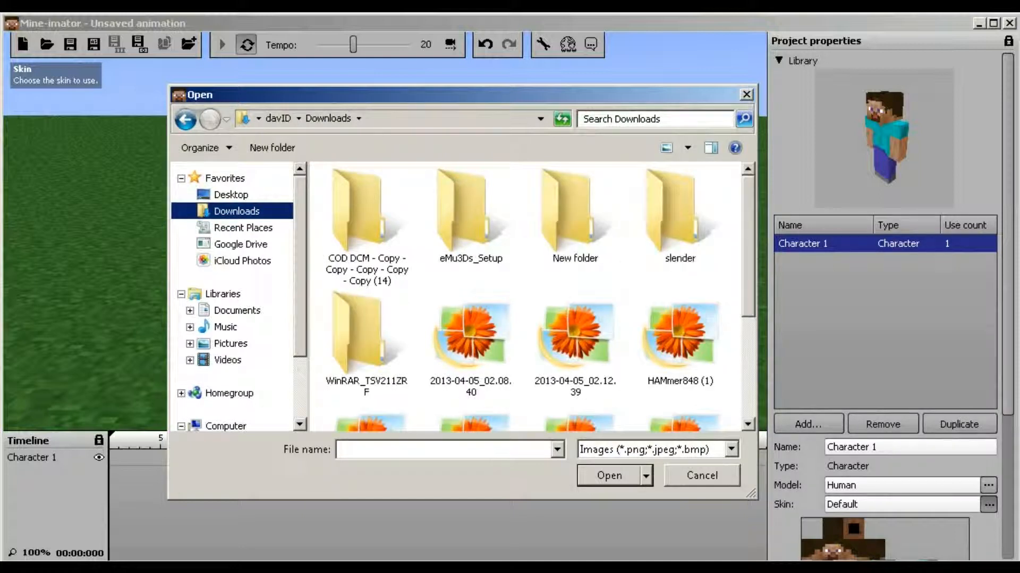
scroll(531, 297, down, 3)
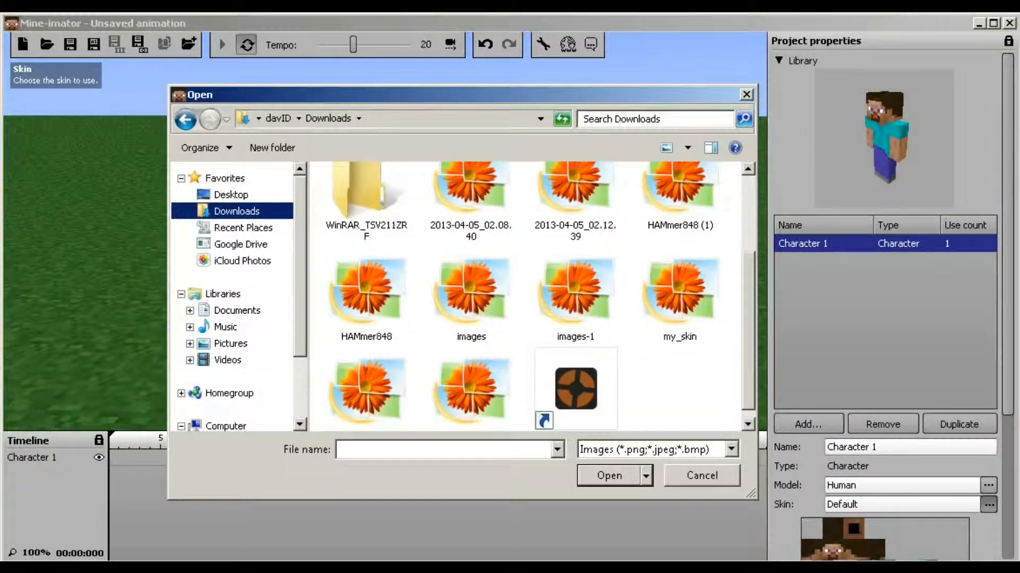
click(366, 392)
double_click(367, 392)
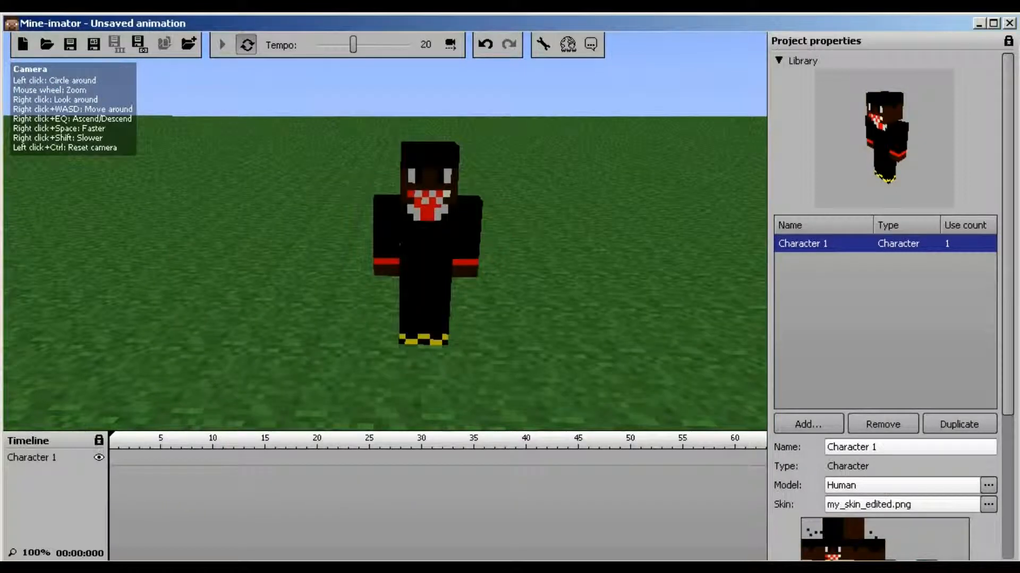
right_drag(400, 244, 314, 178)
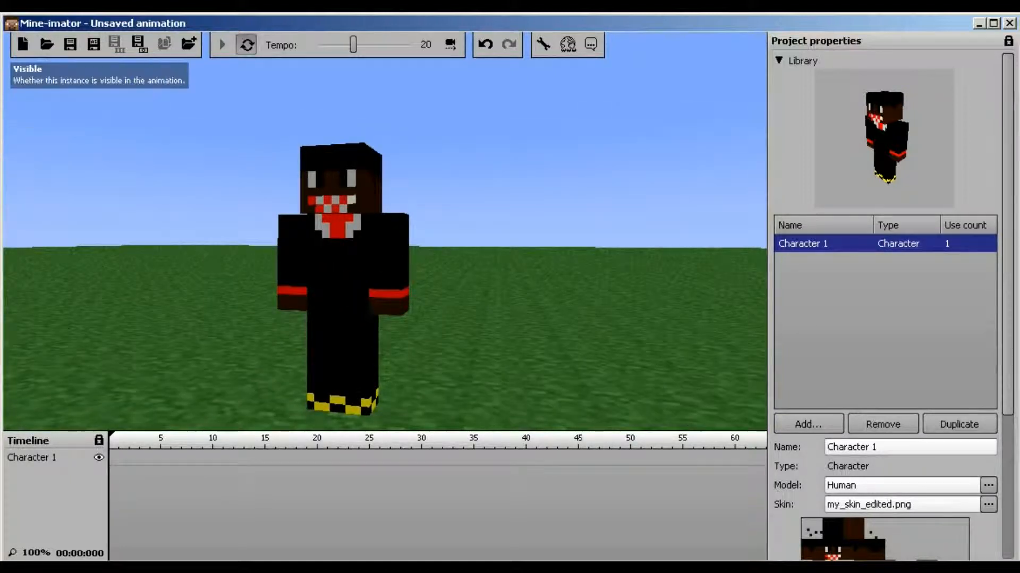
Collapse the Library and create a keyframe at frame 0 on Character 1's timeline row
click(119, 441)
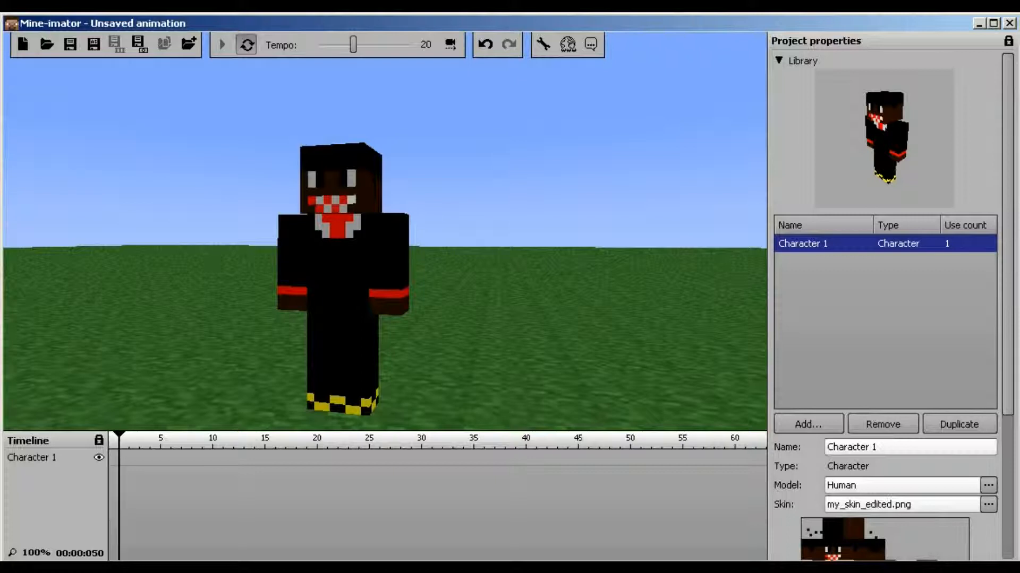
mouse_move(119, 441)
mouse_down()
mouse_move(662, 441)
mouse_move(110, 440)
mouse_up()
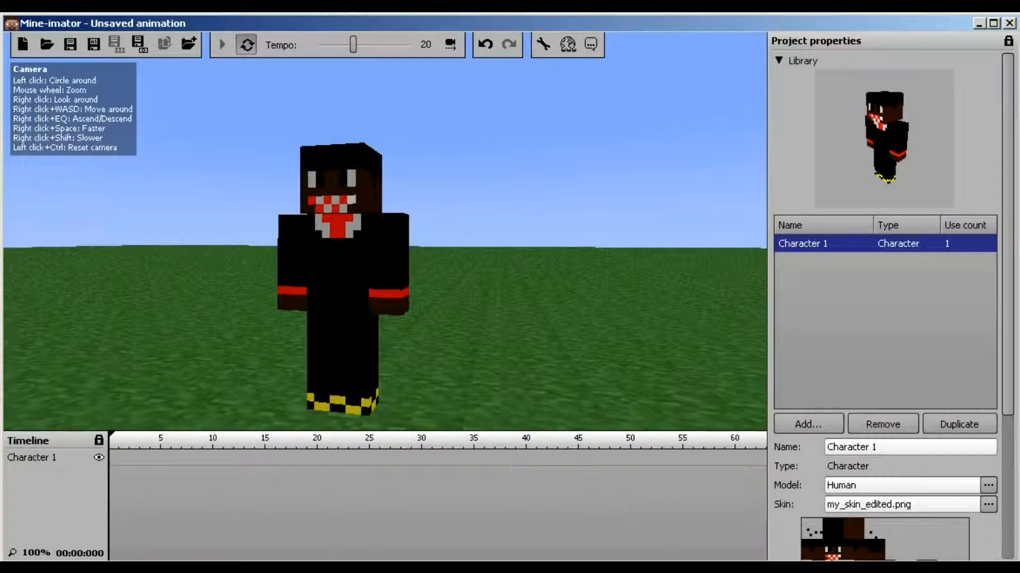
click(779, 60)
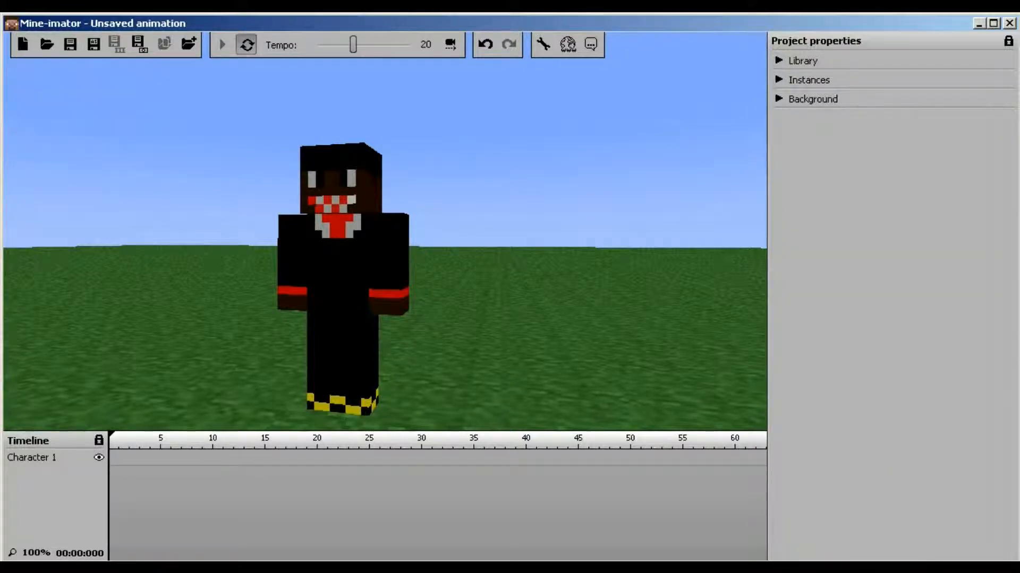
click(111, 458)
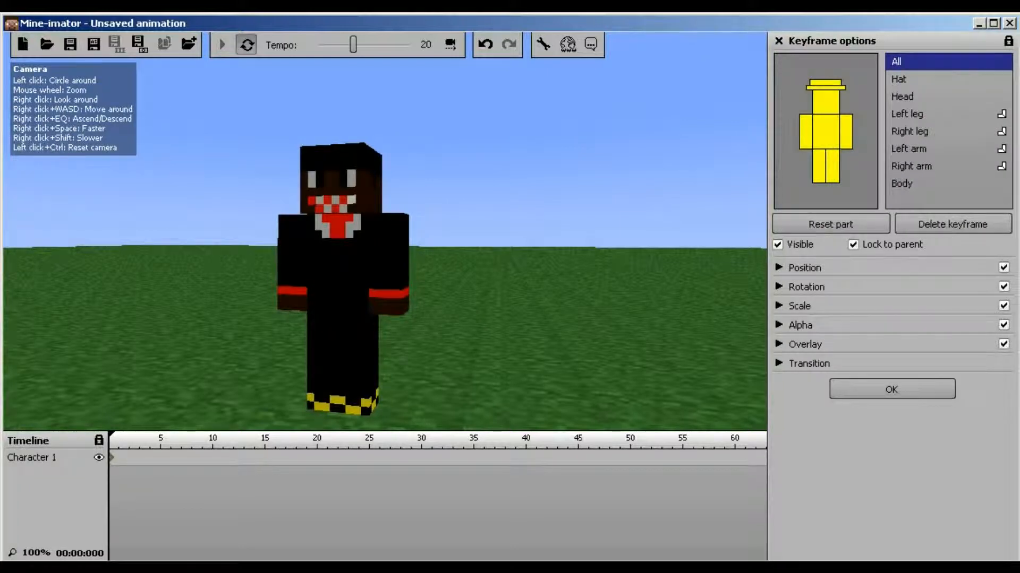
Nudge Character 1's frame-0 position with the XY pad and blue axis arrow
right_drag(385, 231, 395, 260)
key(a)
key(s)
key(w)
key(s)
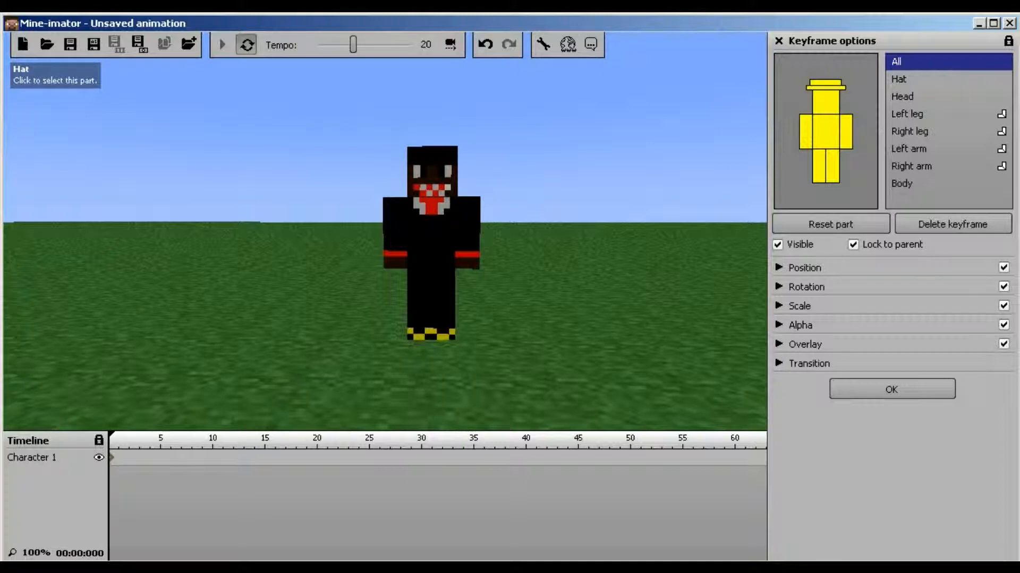
click(778, 267)
click(778, 267)
click(779, 267)
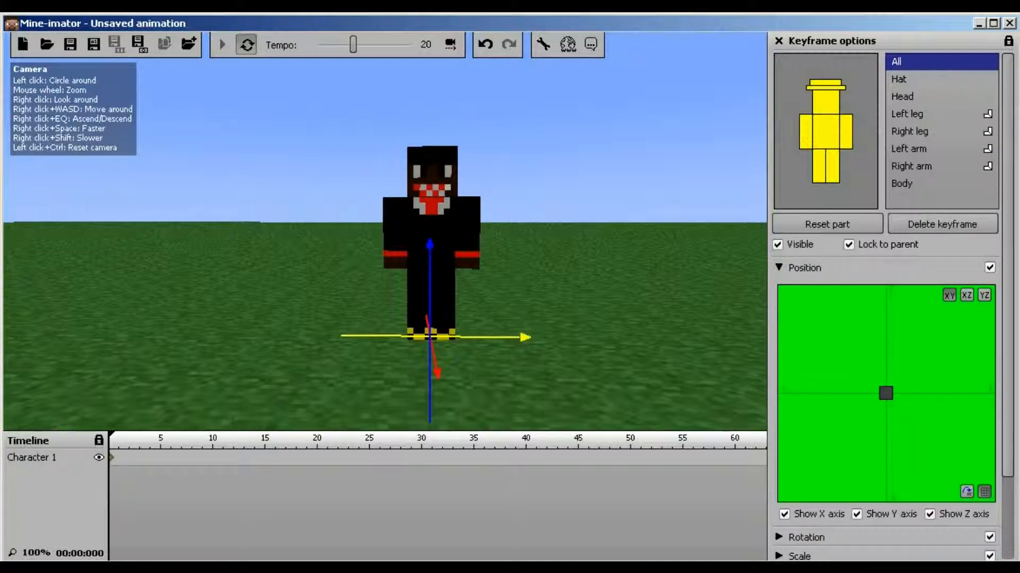
mouse_move(885, 393)
mouse_down()
mouse_move(869, 338)
mouse_move(885, 393)
mouse_up()
mouse_move(430, 250)
mouse_down()
mouse_move(429, 154)
mouse_move(429, 259)
mouse_move(429, 220)
mouse_move(429, 239)
mouse_up()
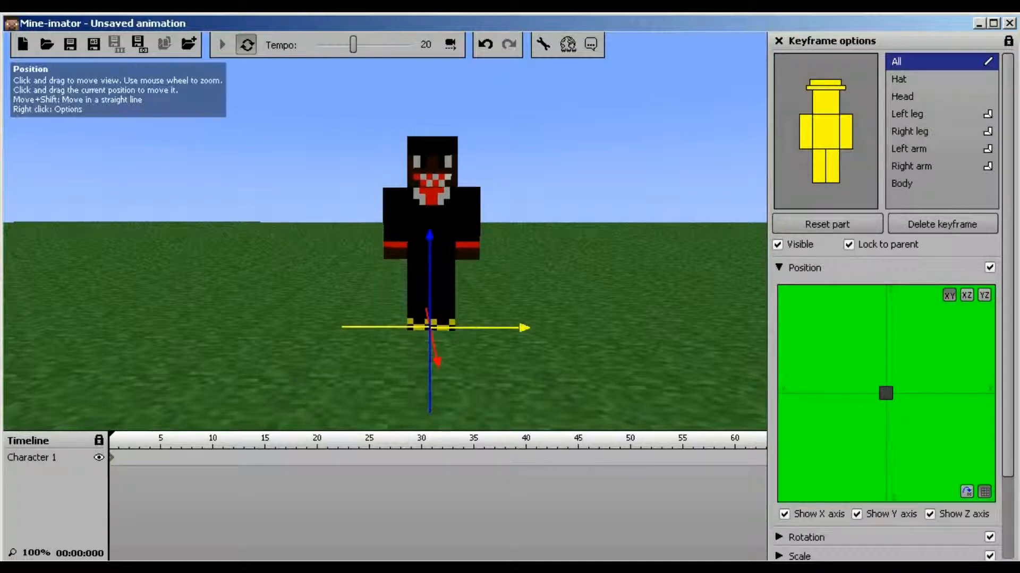
drag(885, 393, 854, 372)
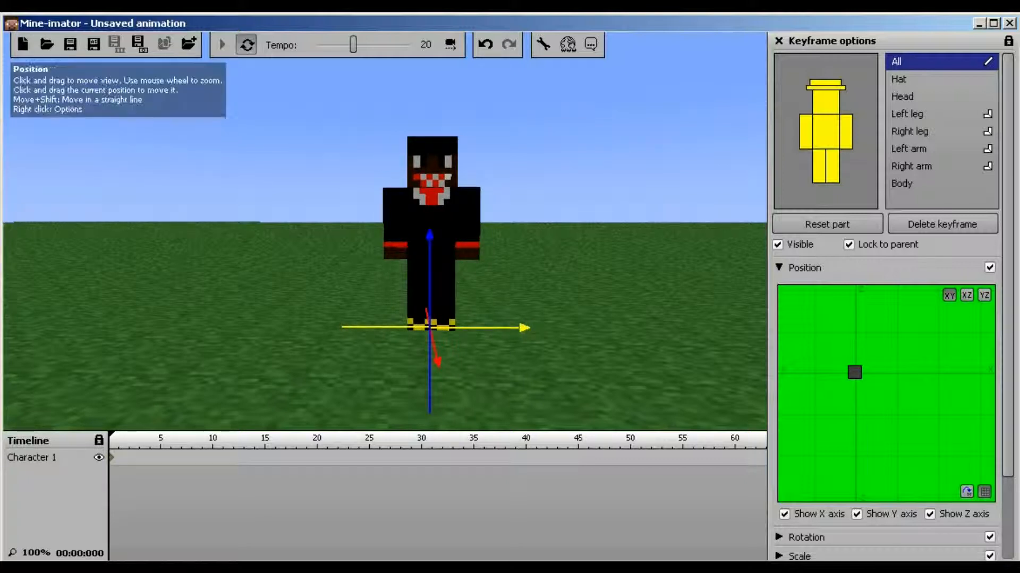
click(778, 267)
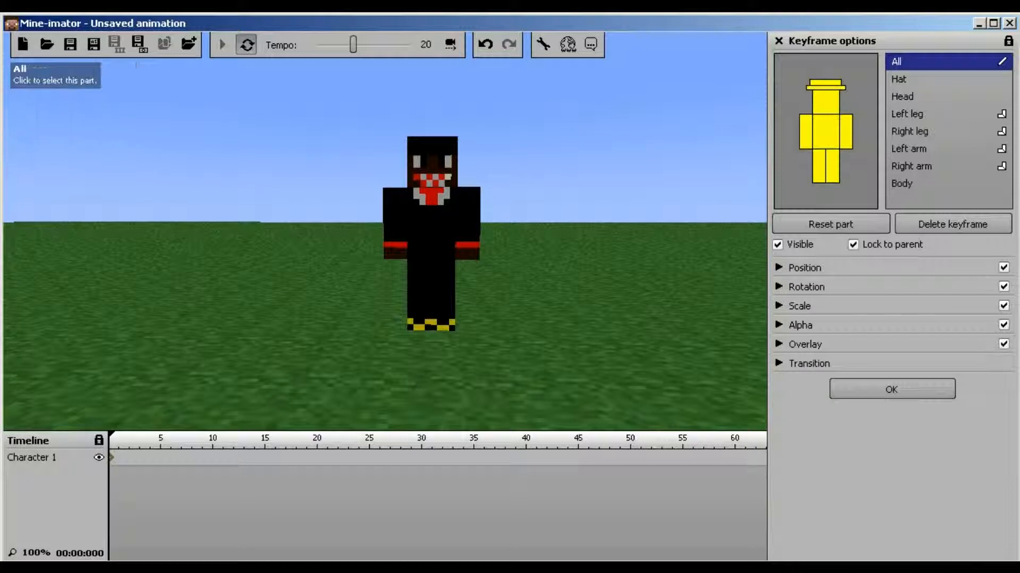
Leave Visible checked and turn off Lock to parent in the frame-0 keyframe
click(778, 244)
click(777, 244)
click(778, 244)
click(777, 244)
click(777, 244)
click(777, 244)
click(777, 245)
click(777, 244)
click(778, 244)
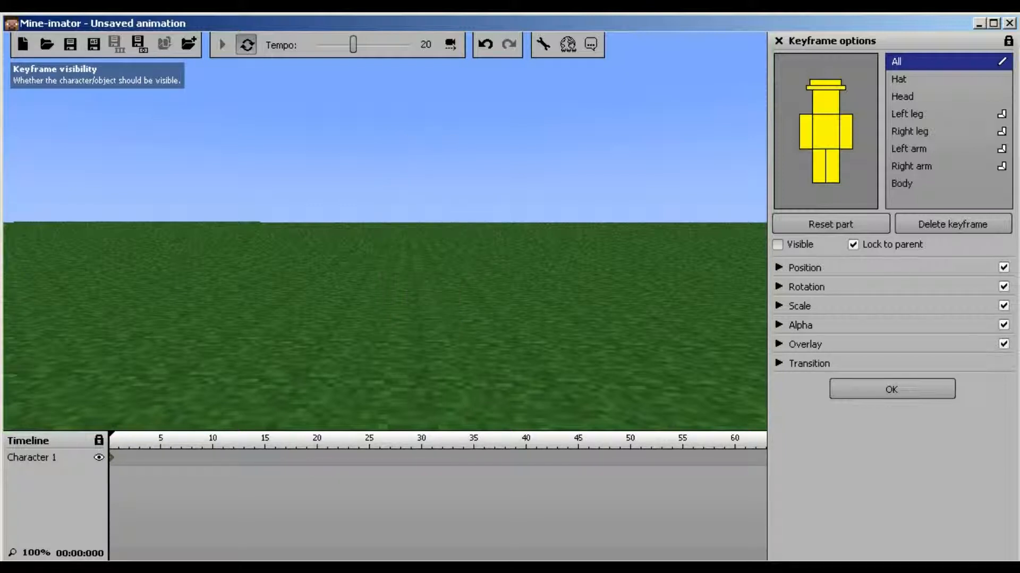
click(777, 245)
click(777, 245)
click(777, 244)
click(777, 244)
click(778, 244)
click(778, 245)
click(777, 244)
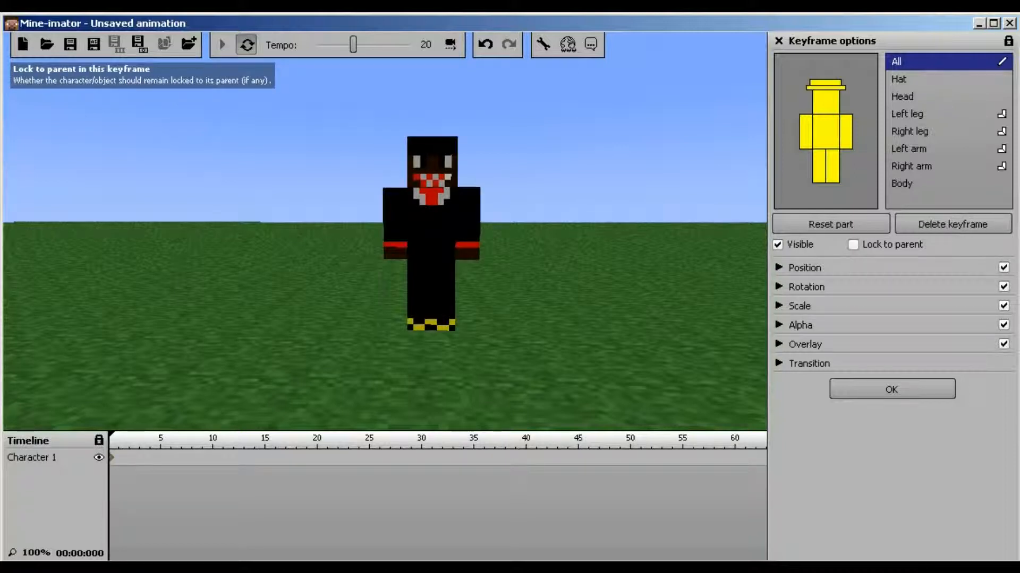
click(853, 244)
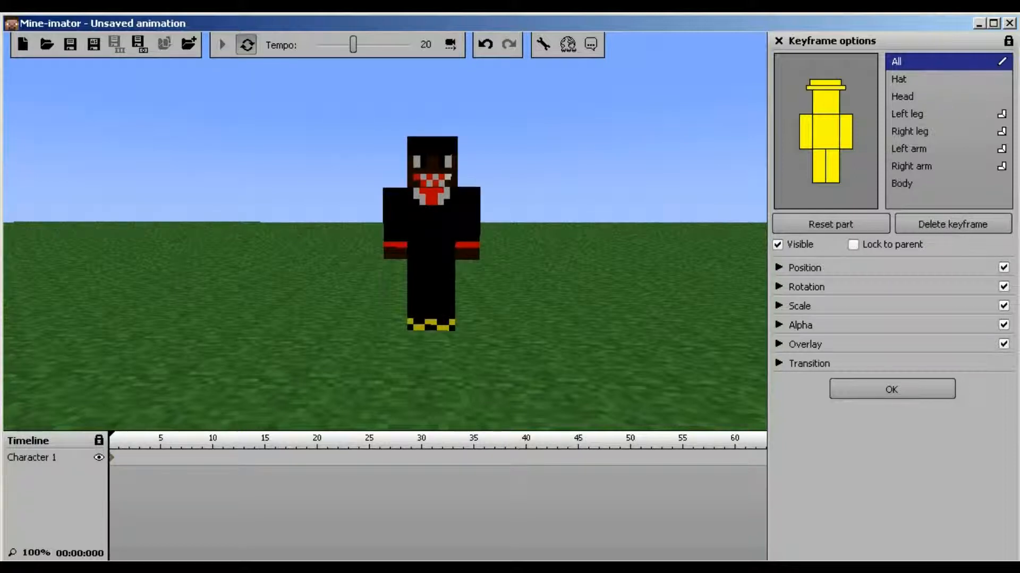
click(778, 287)
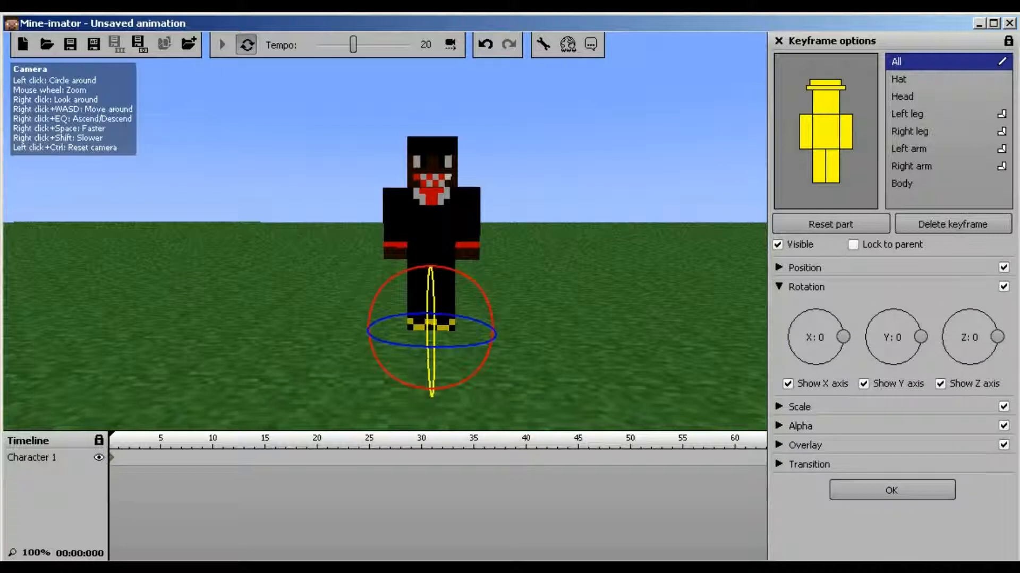
mouse_move(490, 305)
mouse_down()
mouse_move(493, 322)
mouse_move(478, 287)
mouse_move(448, 267)
mouse_move(462, 381)
mouse_move(378, 294)
mouse_move(459, 271)
mouse_move(481, 363)
mouse_move(492, 325)
mouse_up()
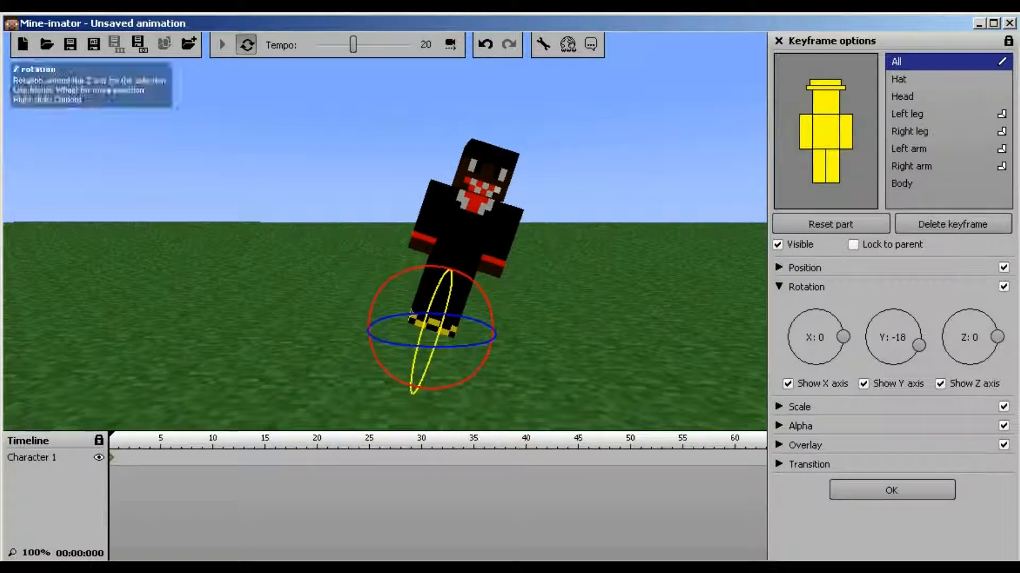
drag(919, 345, 920, 337)
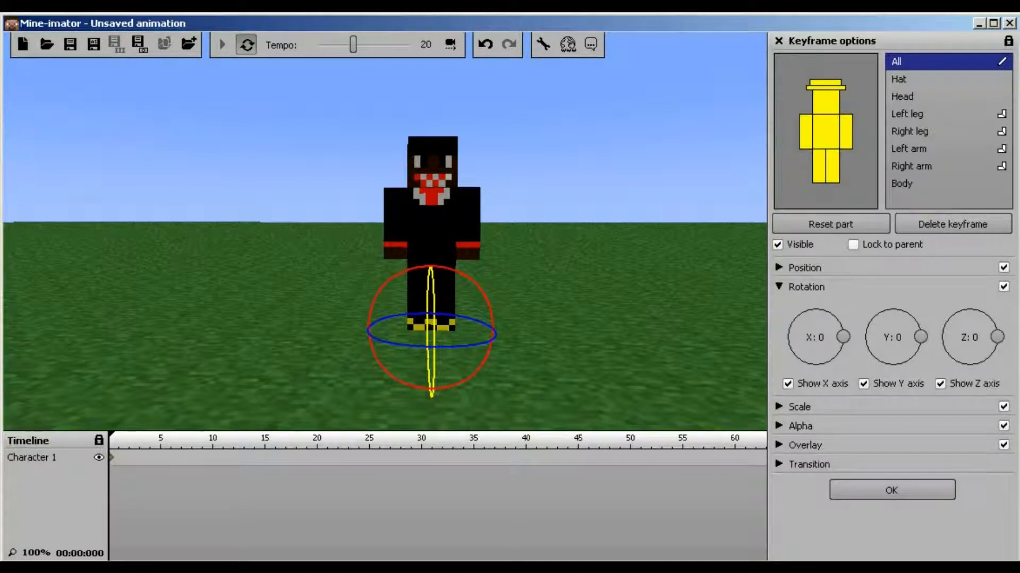
click(779, 267)
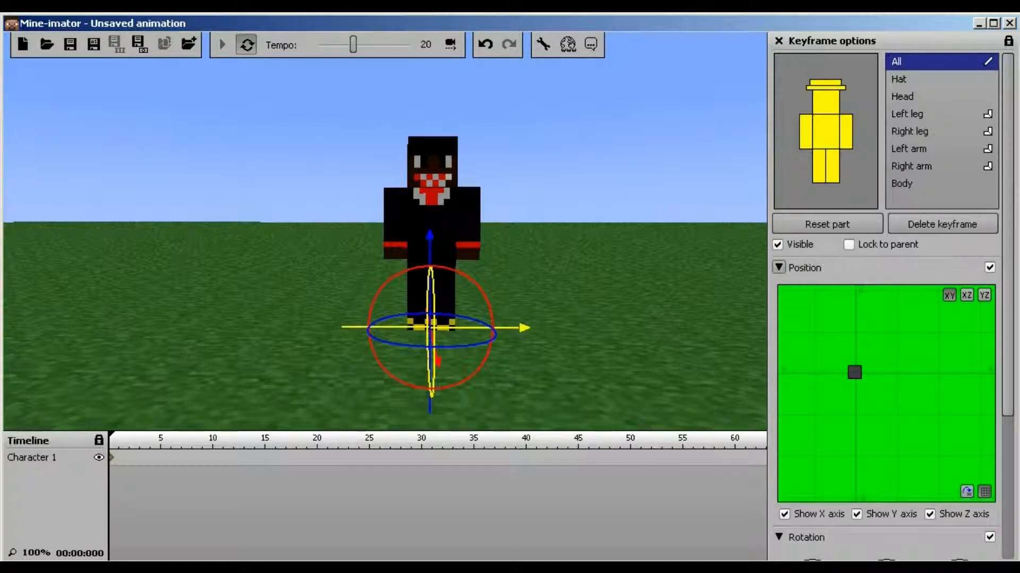
click(778, 267)
click(778, 286)
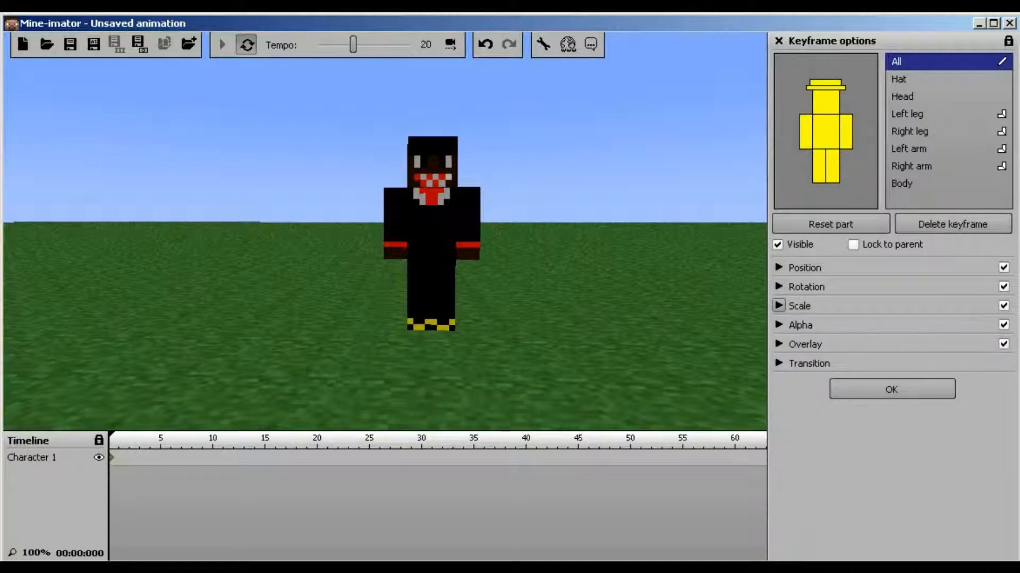
Expand Scale, enlarge the character to x1.5, then return it to x1
click(779, 306)
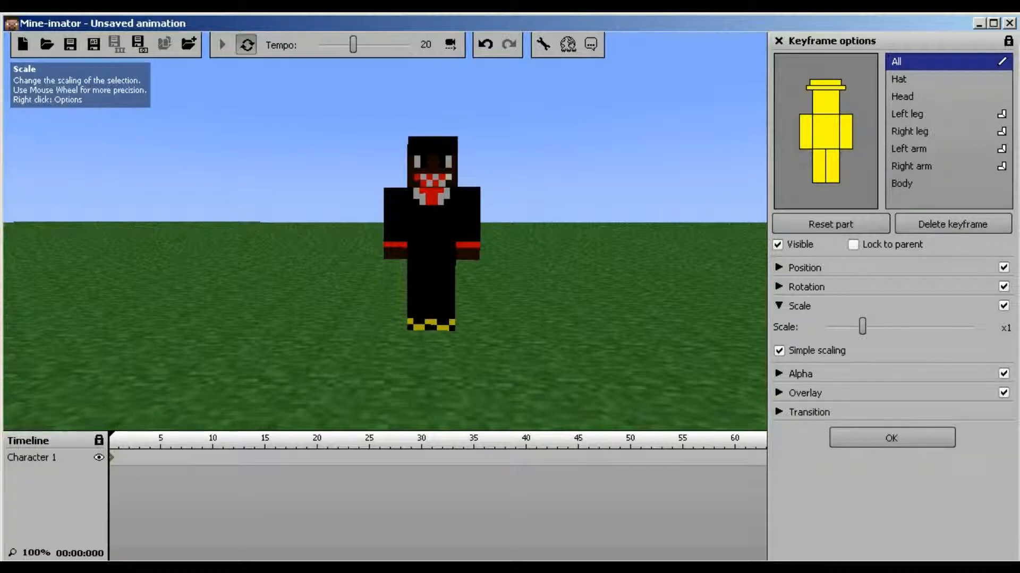
drag(862, 327, 825, 326)
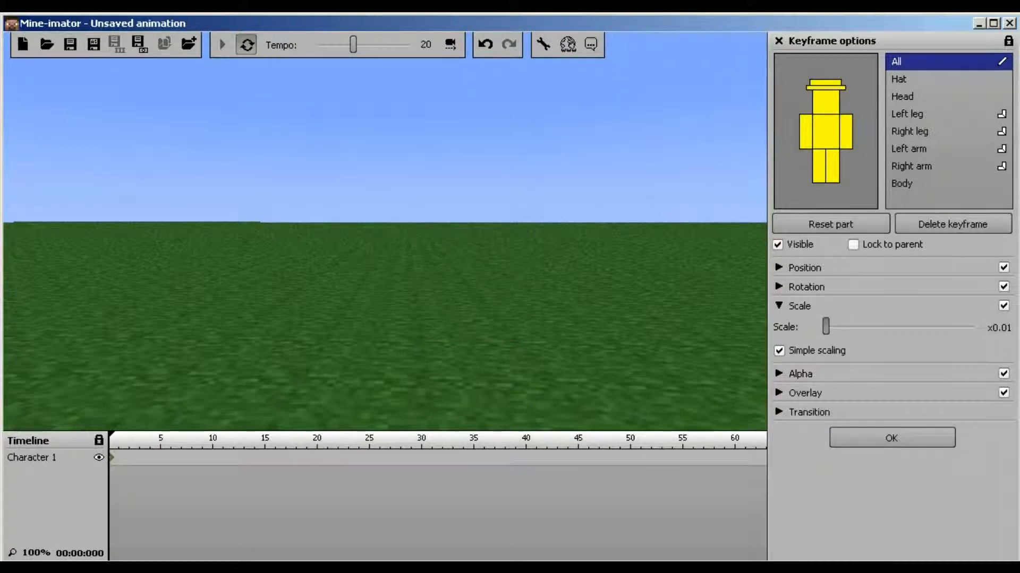
drag(825, 326, 862, 326)
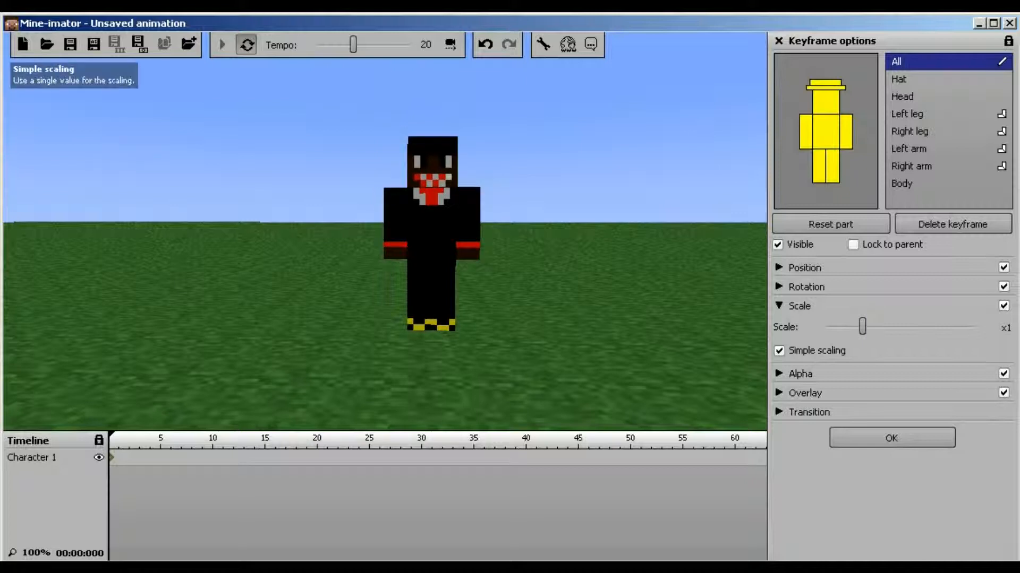
Turn off Simple scaling and stretch the character four times taller to inspect it
click(779, 351)
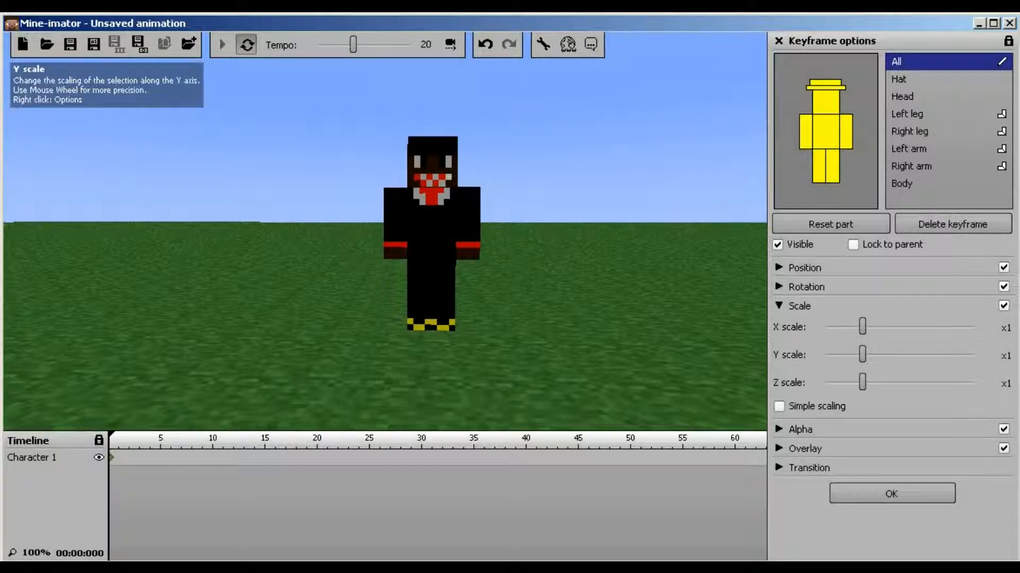
drag(862, 354, 973, 355)
right_drag(385, 234, 473, 205)
right_drag(385, 231, 284, 258)
key(d)
key(d)
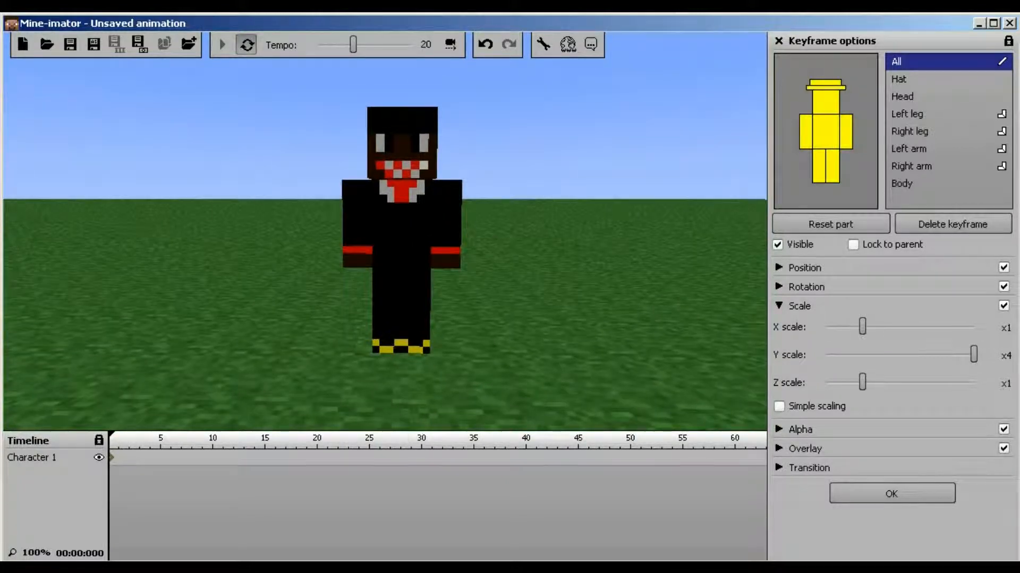
Bring the separate X, Y and Z scales back to x1
drag(973, 354, 973, 382)
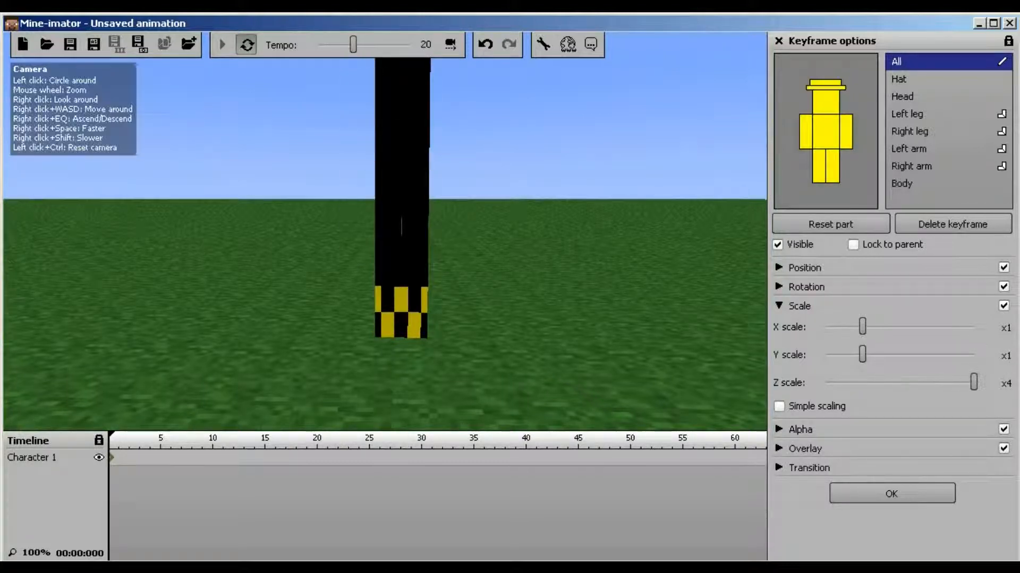
drag(385, 297, 370, 221)
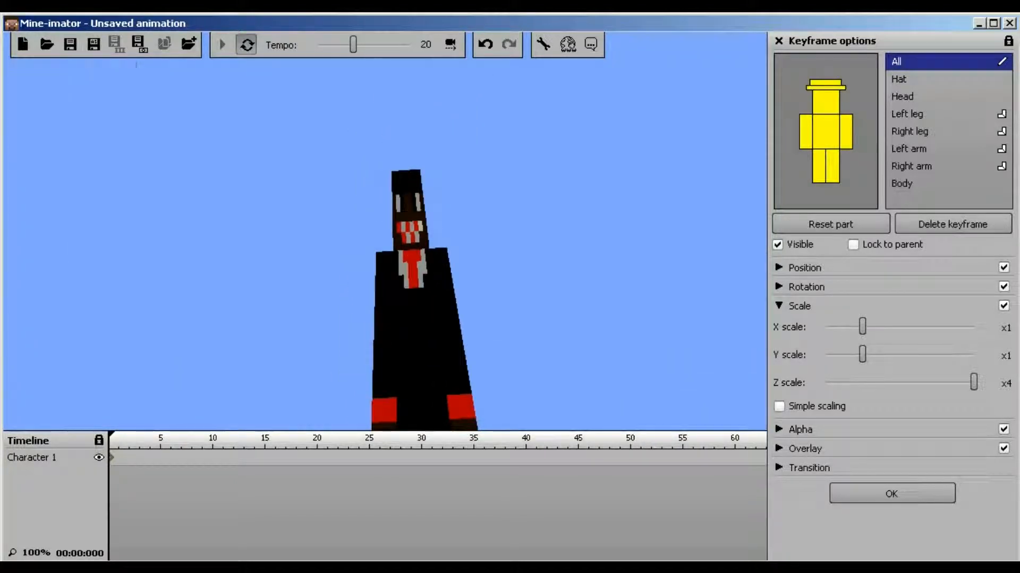
drag(973, 382, 862, 382)
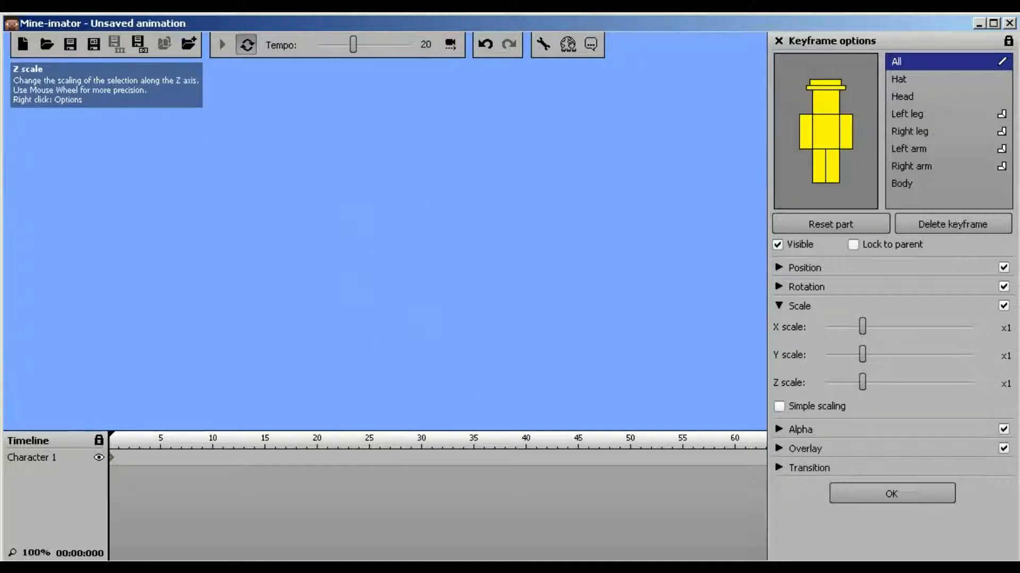
right_drag(531, 239, 545, 335)
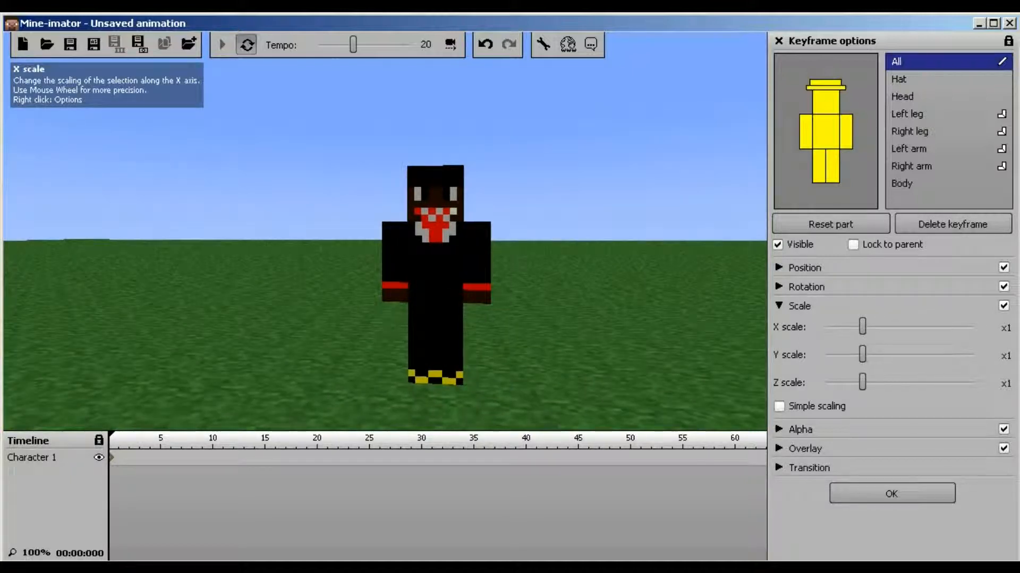
mouse_move(861, 326)
mouse_down()
mouse_move(973, 327)
mouse_move(861, 326)
mouse_up()
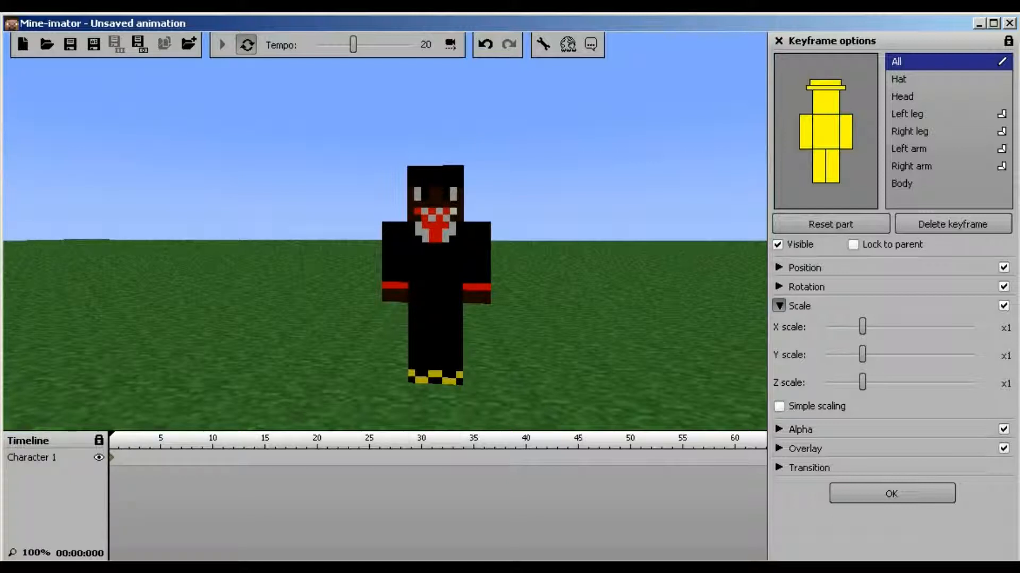
Collapse Scale and try out the character's Alpha transparency slider
click(779, 305)
click(778, 325)
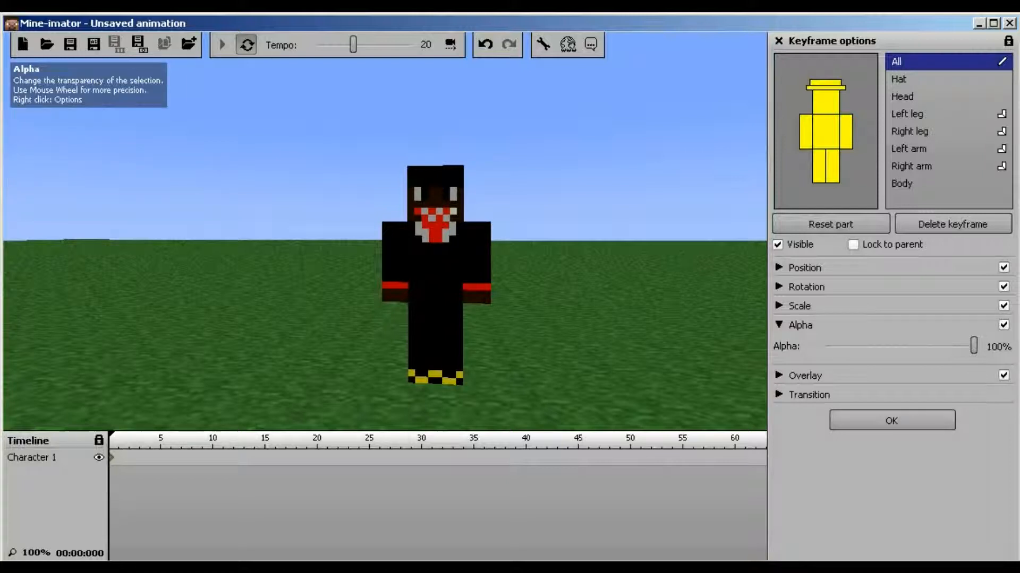
mouse_move(973, 346)
mouse_down()
mouse_move(824, 346)
mouse_move(973, 346)
mouse_up()
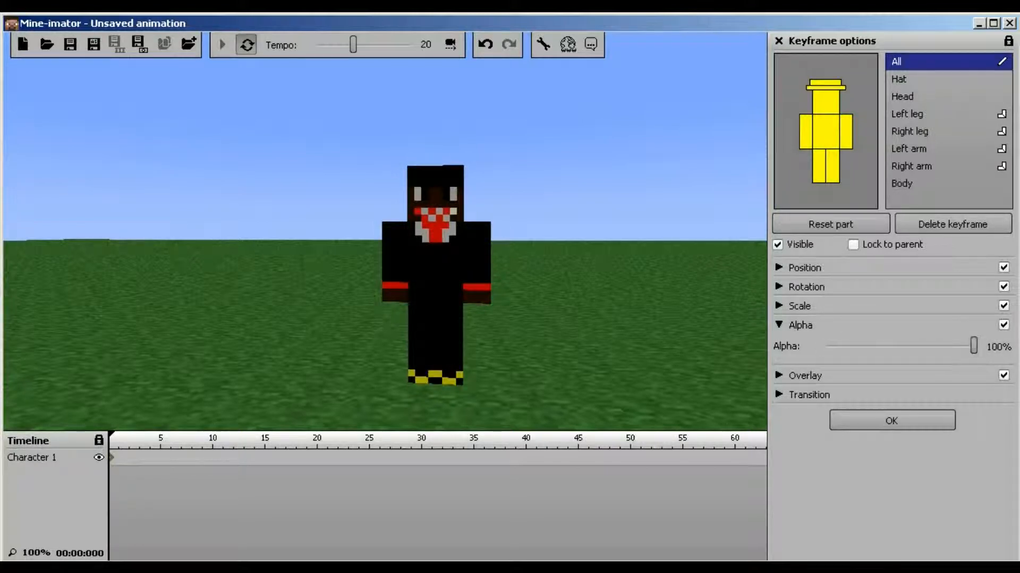
click(779, 325)
Expand Overlay and tint the character dark purple
click(778, 344)
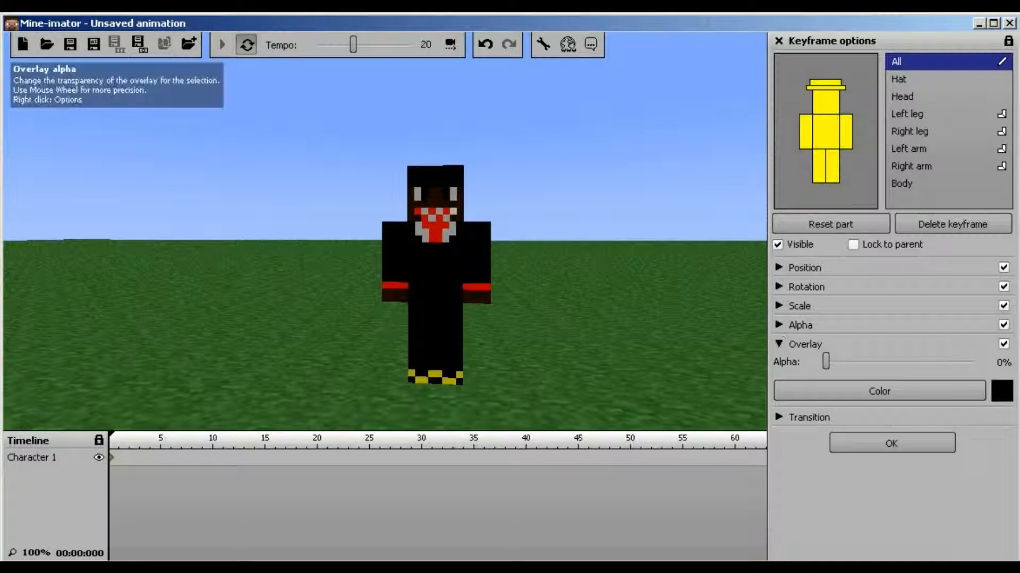
mouse_move(826, 362)
mouse_down()
mouse_move(965, 361)
mouse_move(826, 362)
mouse_up()
click(879, 391)
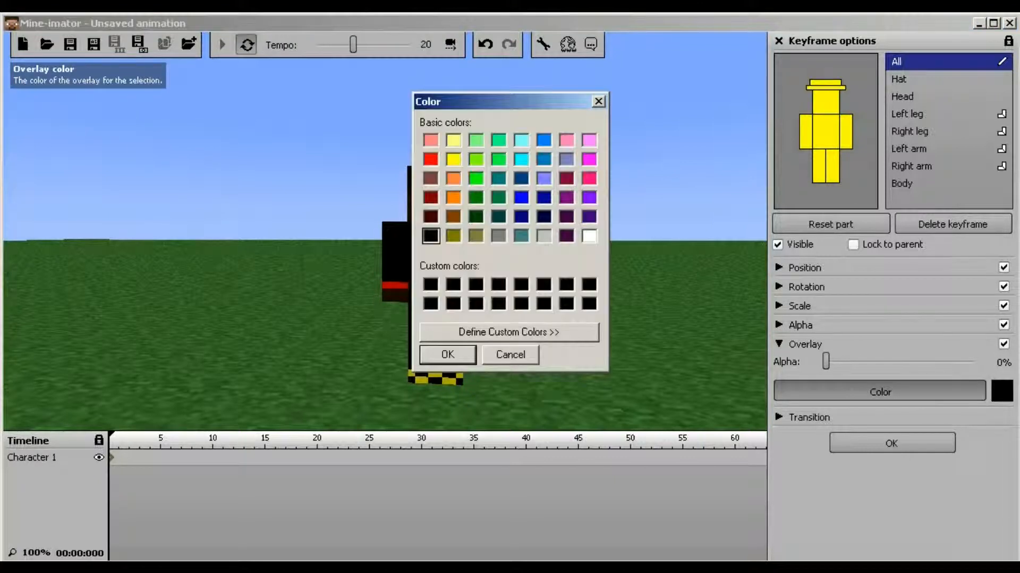
click(566, 236)
click(447, 355)
mouse_move(825, 362)
mouse_down()
mouse_move(933, 361)
mouse_move(825, 361)
mouse_up()
Switch the overlay colour to green, then set its strength back to 0%
click(879, 391)
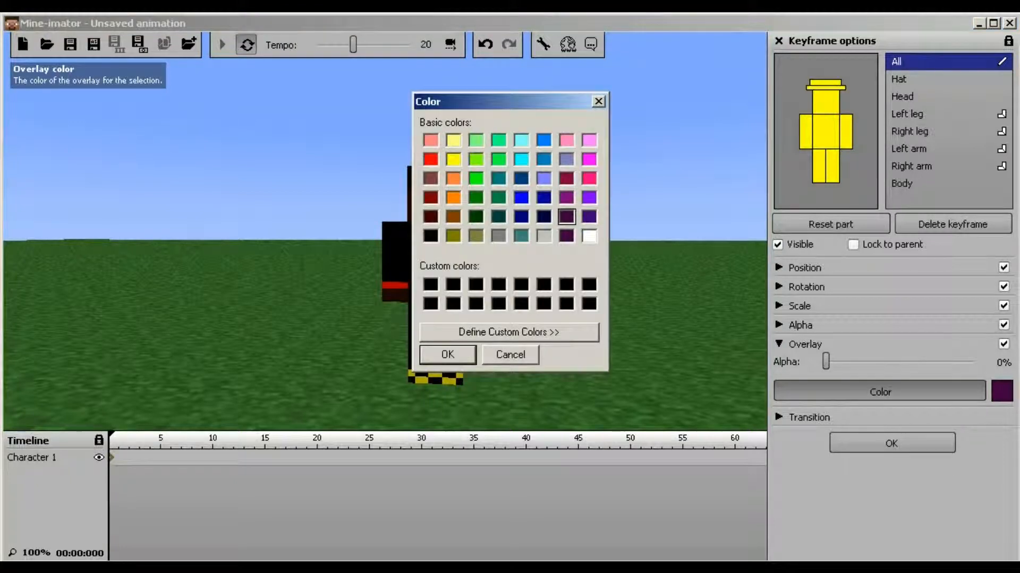
click(476, 197)
click(448, 354)
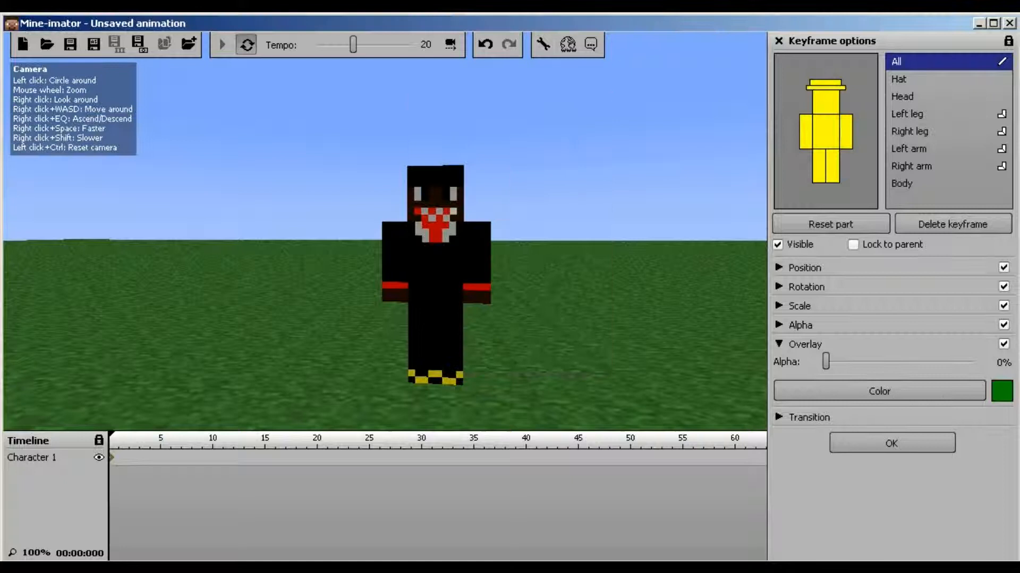
drag(825, 362, 881, 361)
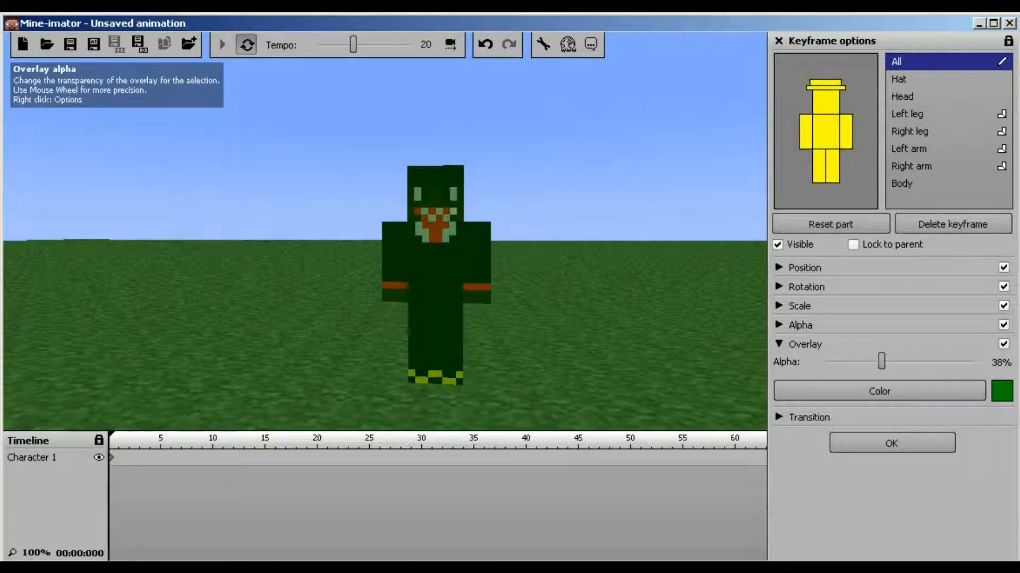
drag(881, 361, 825, 361)
Expand Transition and try Ease in and Instant before returning to Linear
click(805, 344)
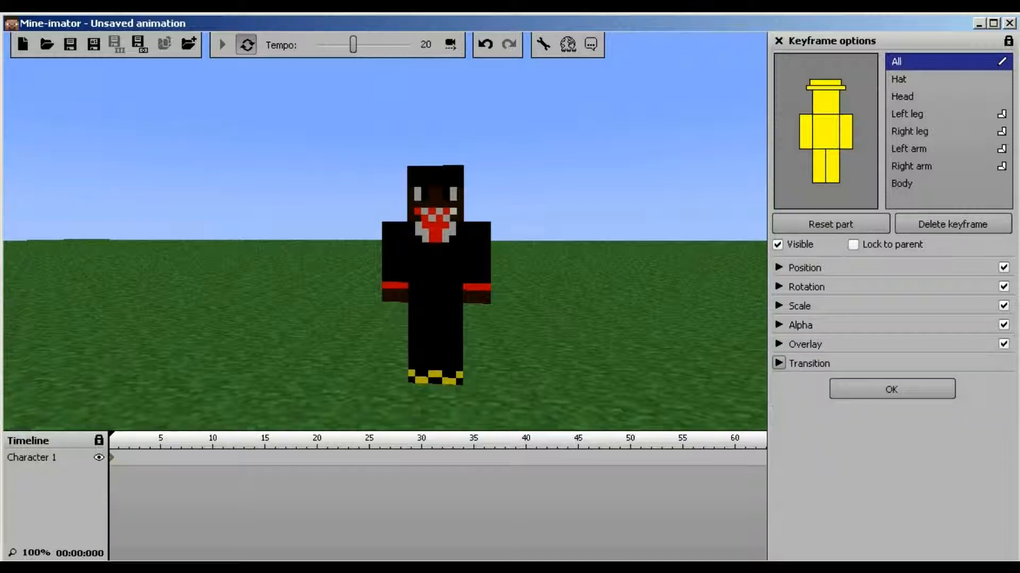
click(808, 363)
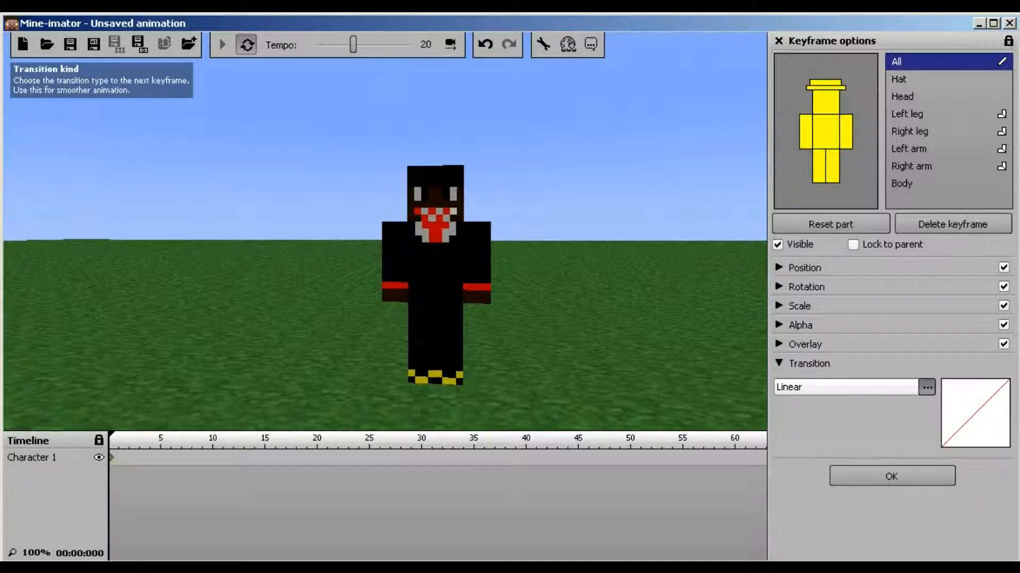
click(926, 387)
click(805, 420)
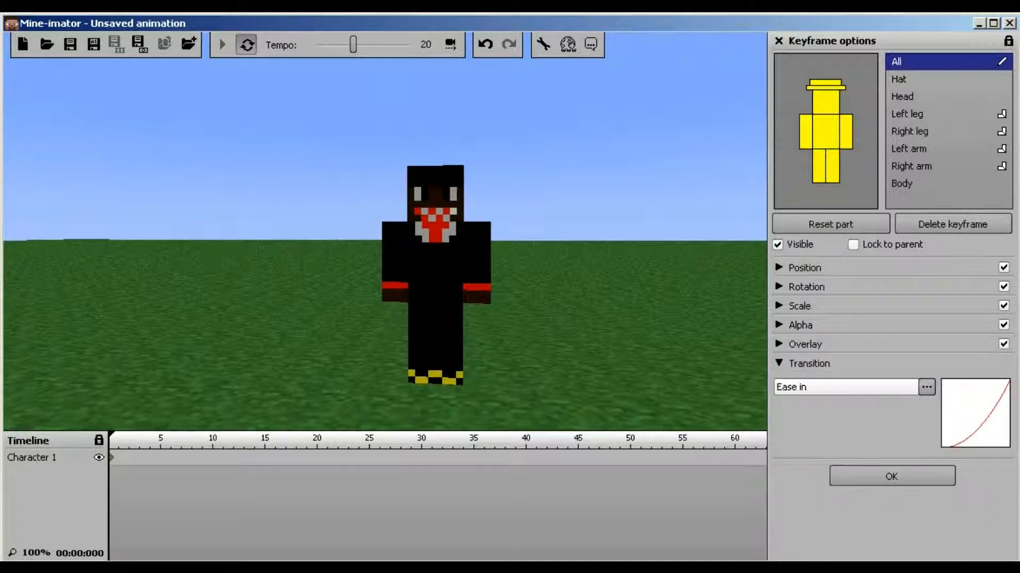
click(926, 387)
click(805, 404)
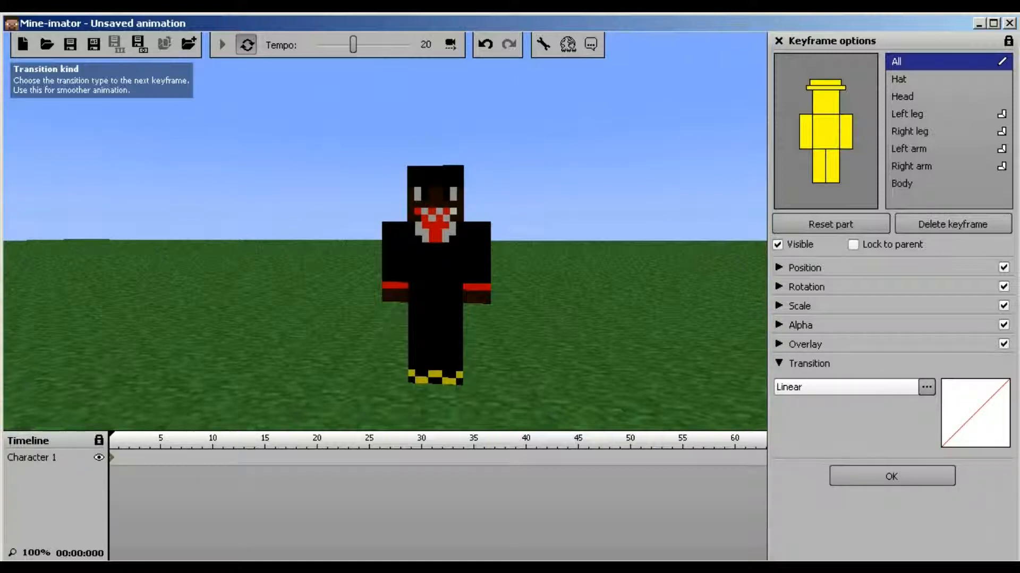
click(927, 387)
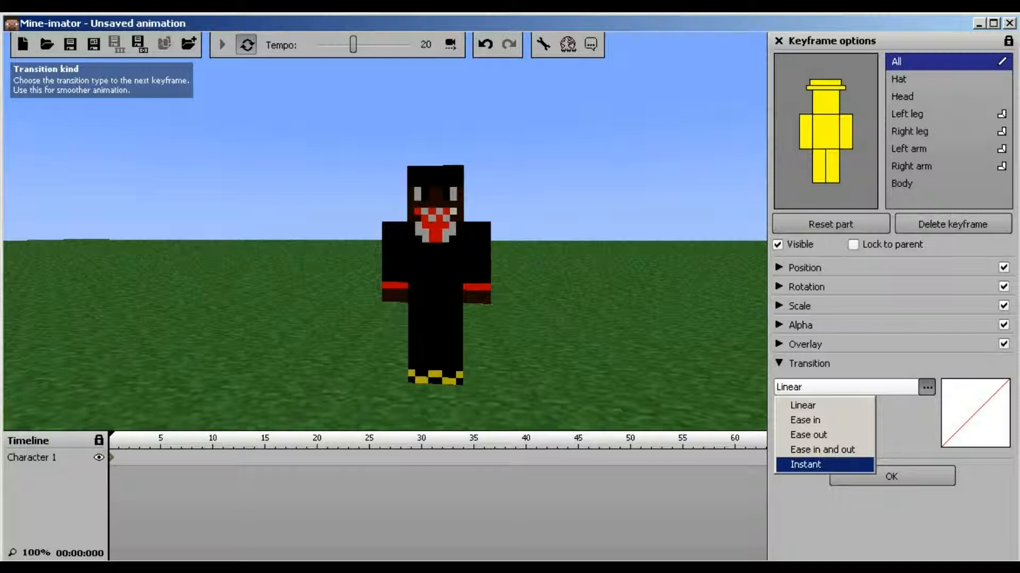
click(805, 464)
click(927, 387)
click(801, 403)
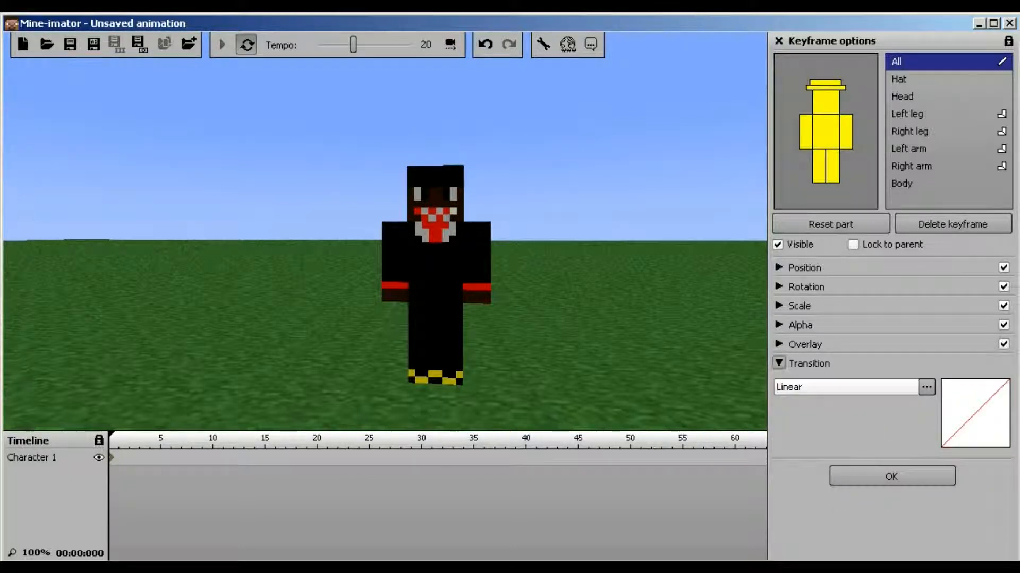
Recheck the transition list, keep Linear, and collapse the Transition section
click(779, 364)
click(778, 364)
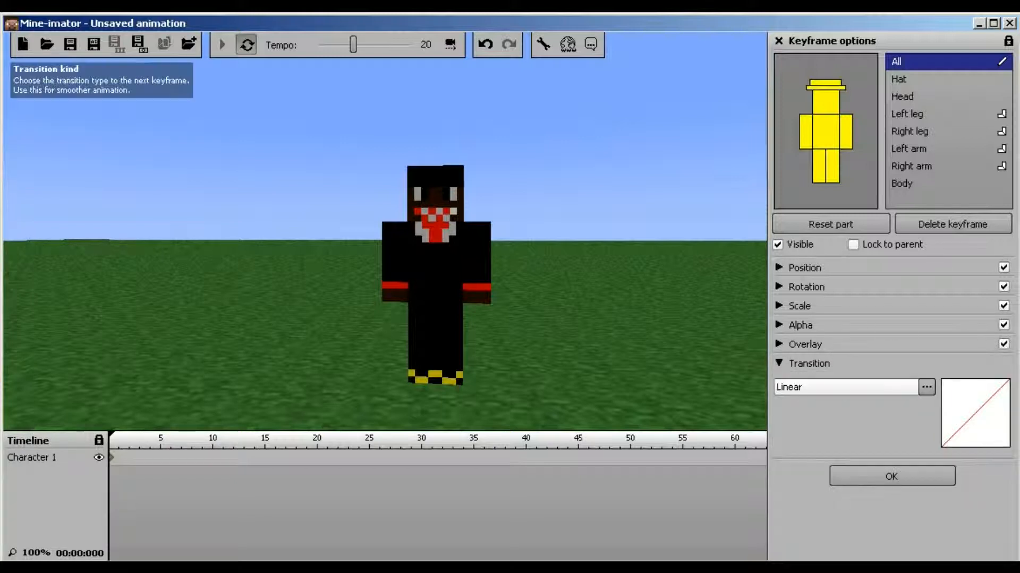
click(927, 387)
click(802, 406)
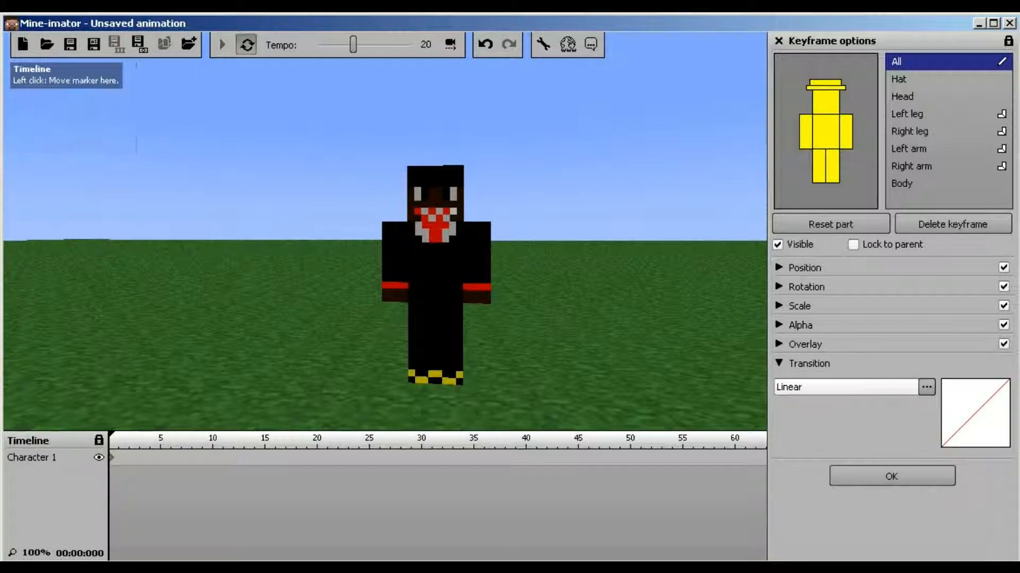
click(926, 387)
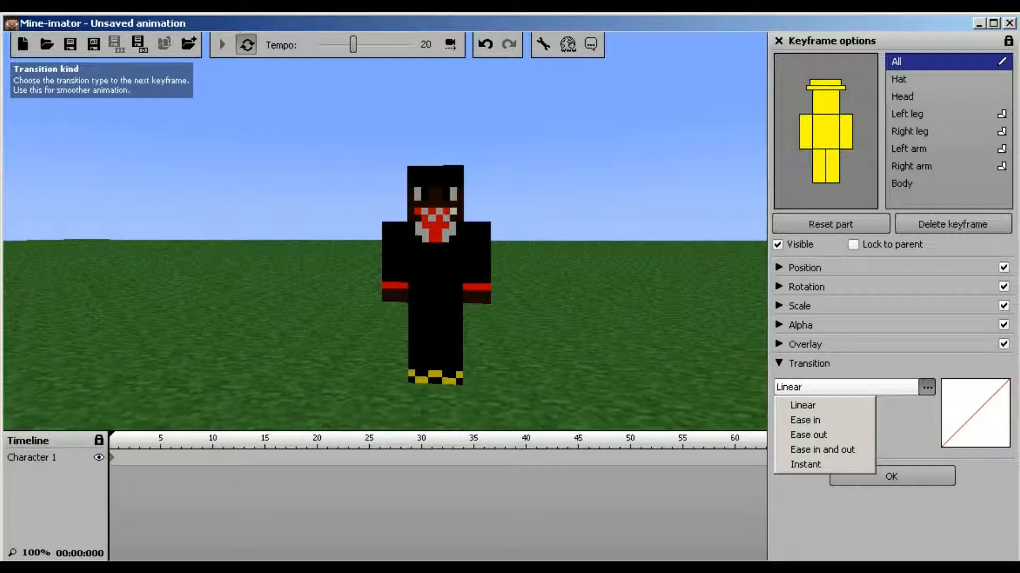
click(803, 406)
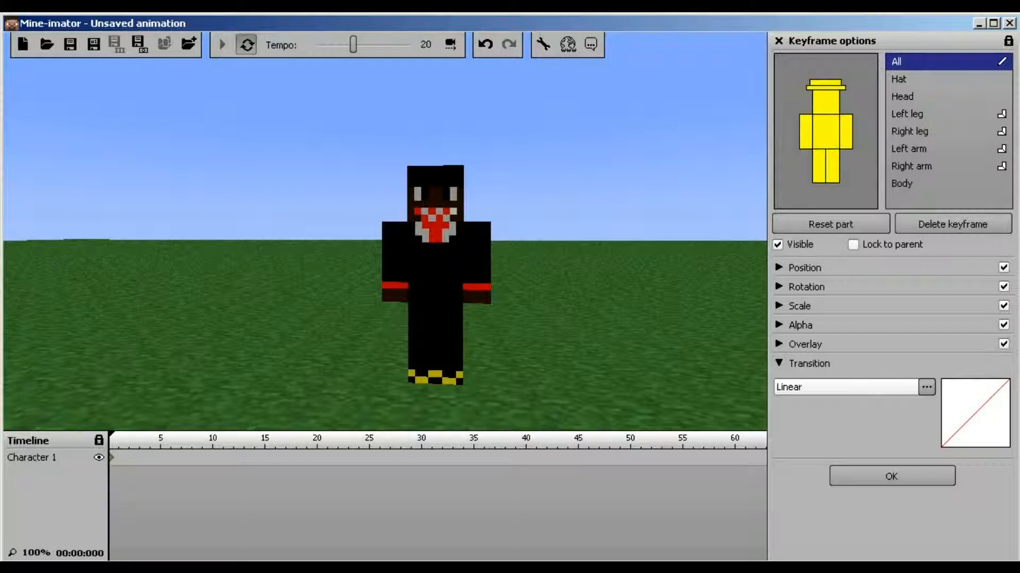
click(779, 364)
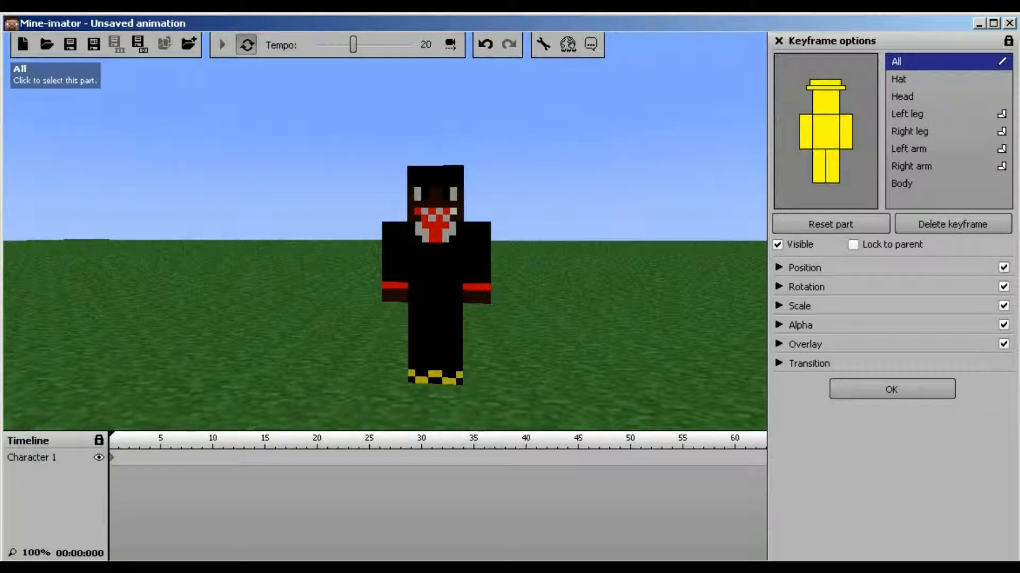
Select the Right arm part, nudge its position on the XY pad, and orbit around
click(898, 78)
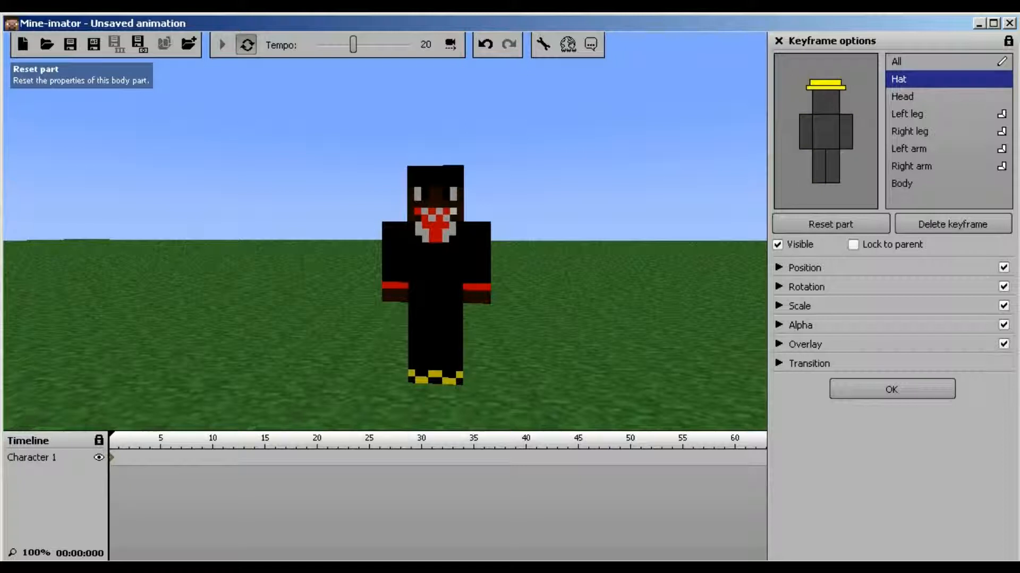
click(779, 267)
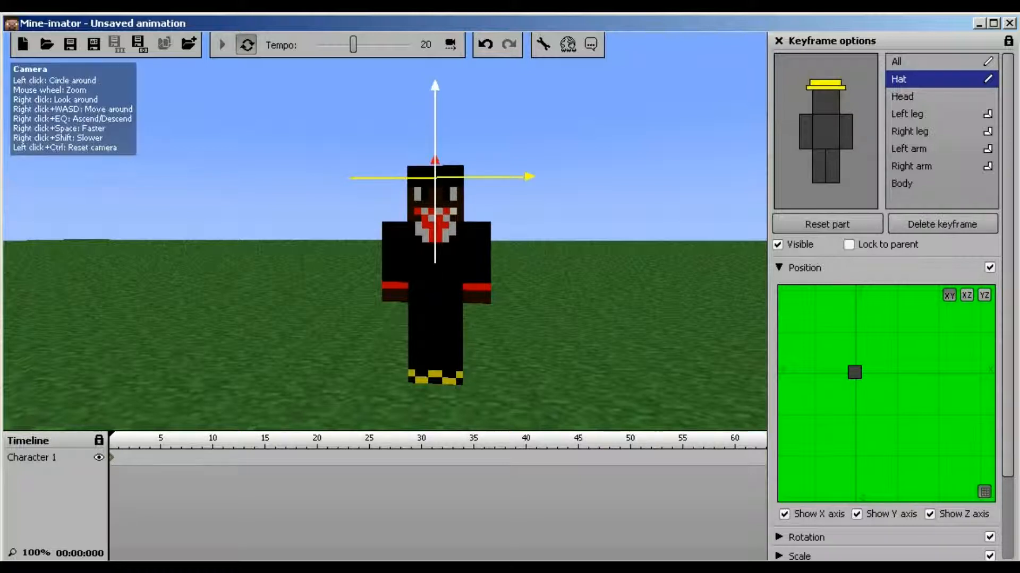
click(805, 132)
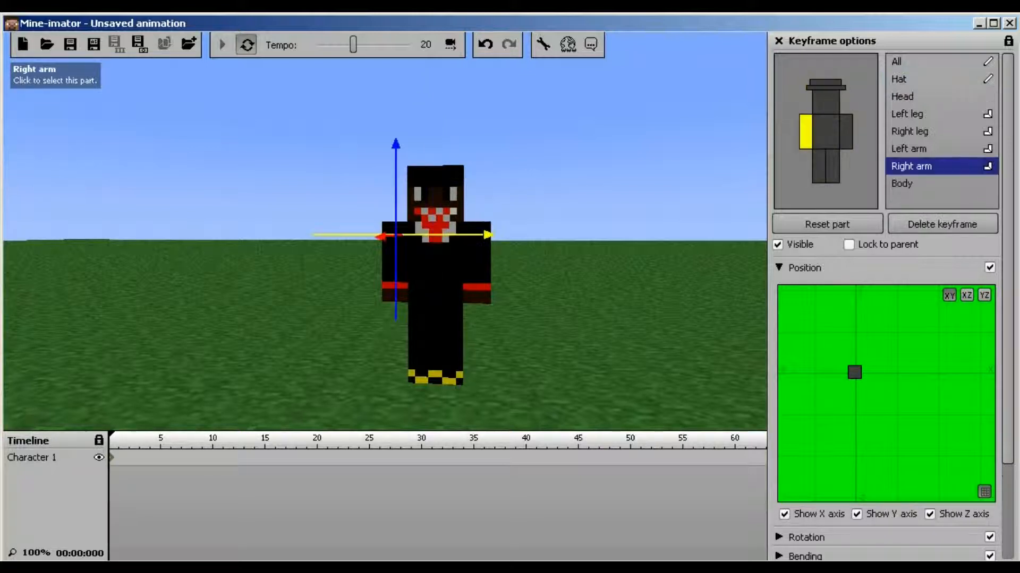
mouse_move(854, 372)
mouse_down()
mouse_move(854, 332)
mouse_move(854, 496)
mouse_move(854, 372)
mouse_up()
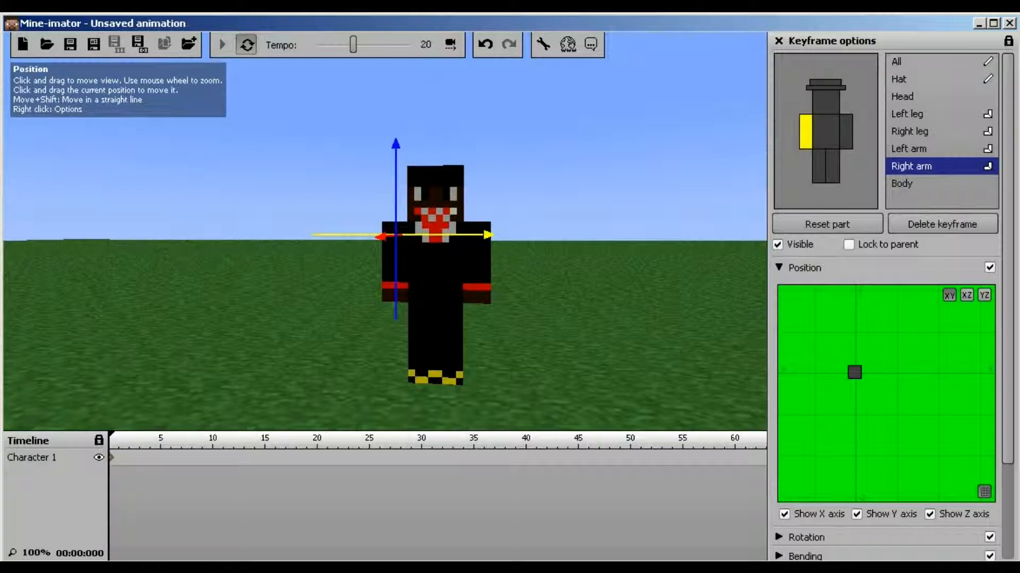
right_drag(393, 234, 441, 255)
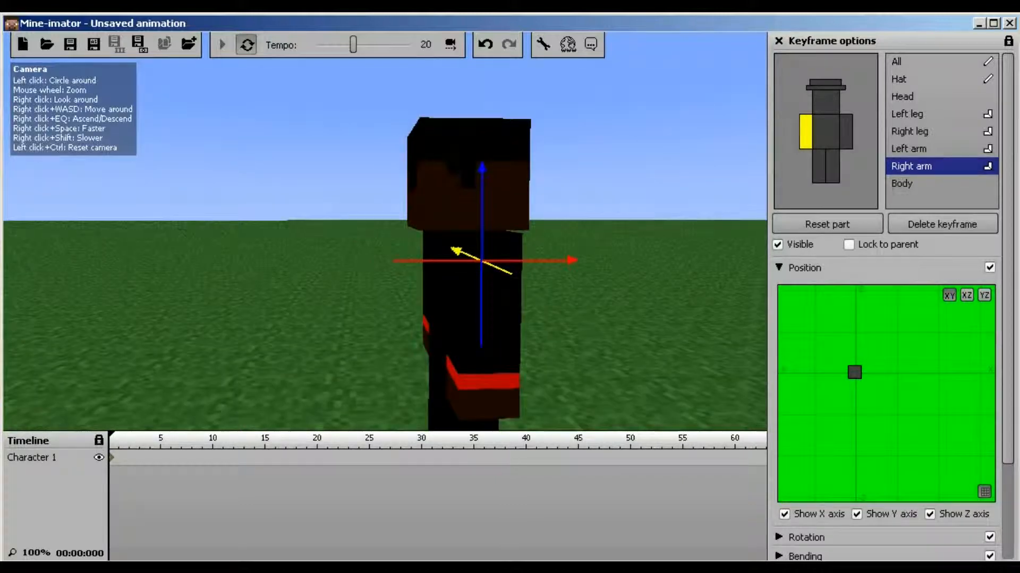
right_click(481, 205)
click(451, 218)
right_drag(446, 223, 361, 213)
key(a)
right_click(337, 216)
click(318, 215)
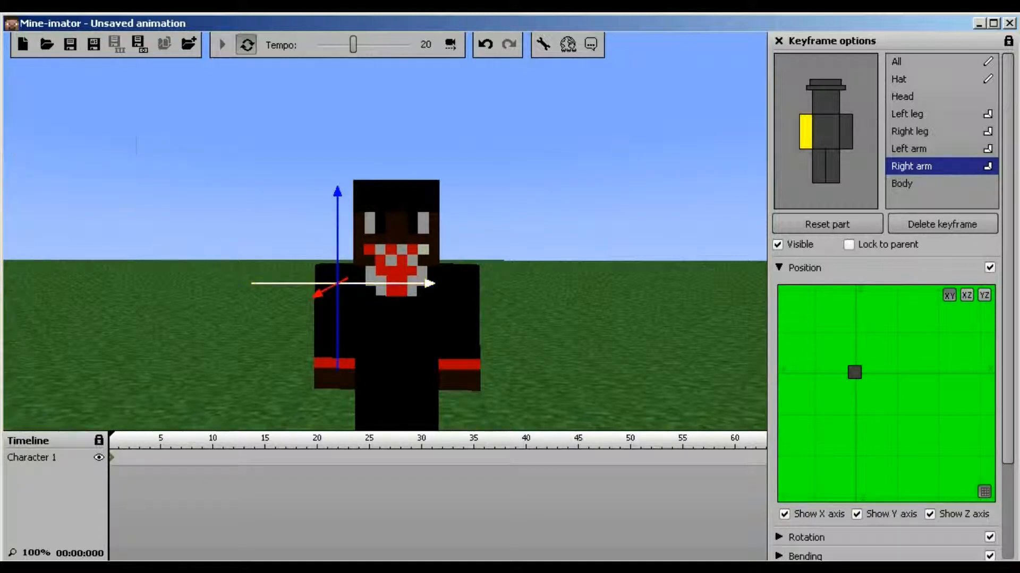
right_click(338, 217)
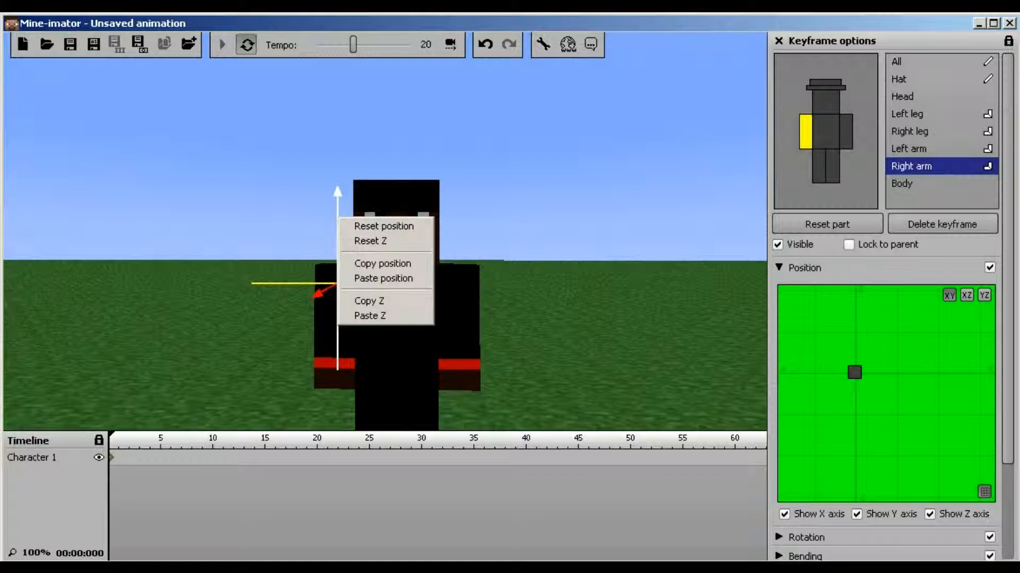
key(Escape)
right_click(337, 222)
key(Escape)
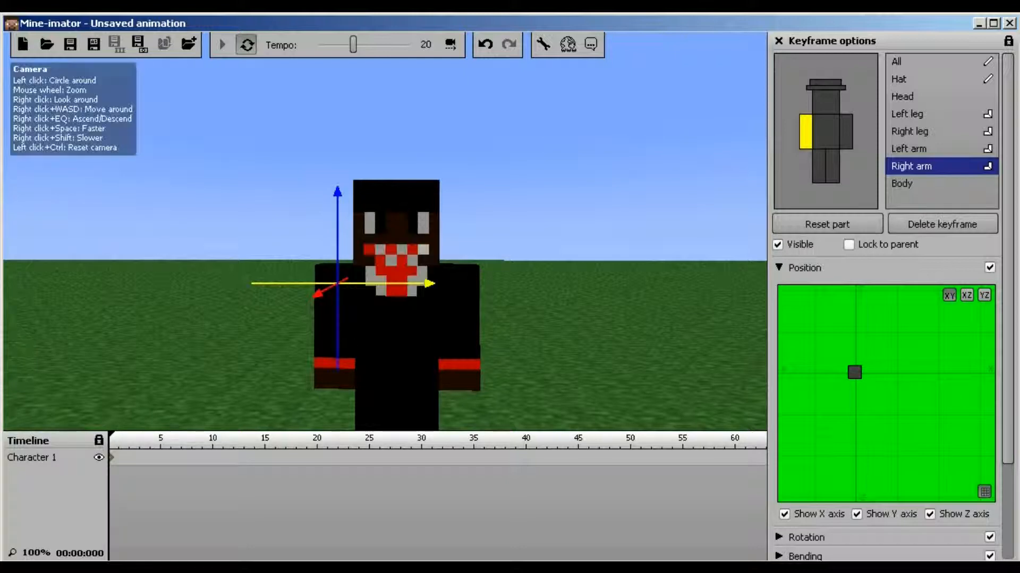
right_click(381, 284)
key(Escape)
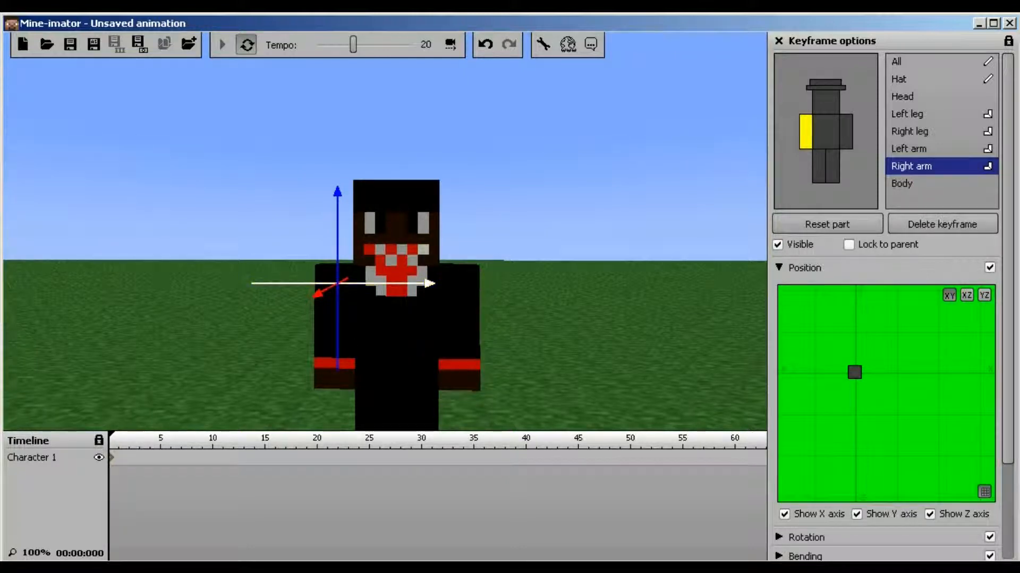
right_click(319, 292)
key(Escape)
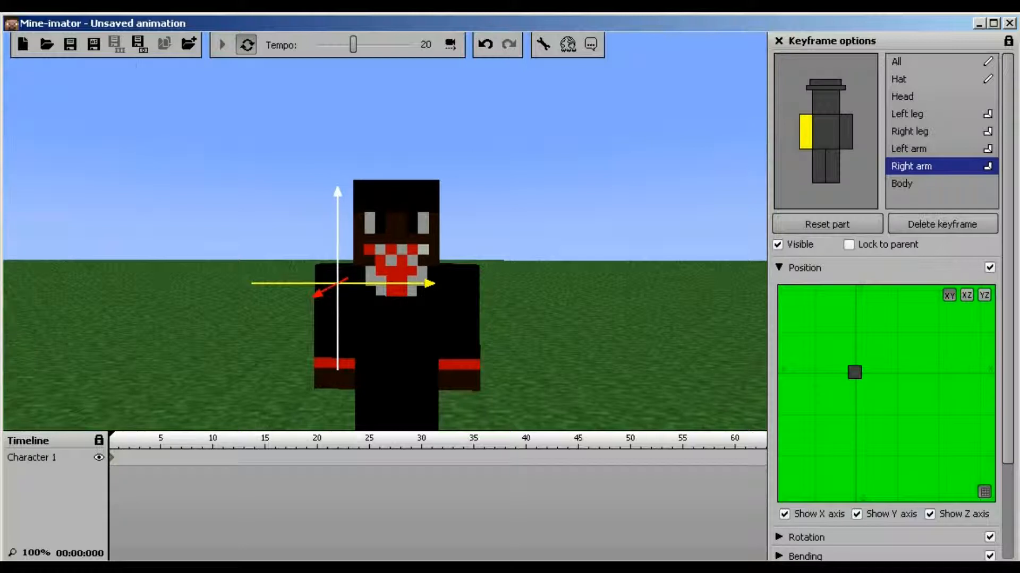
right_click(338, 204)
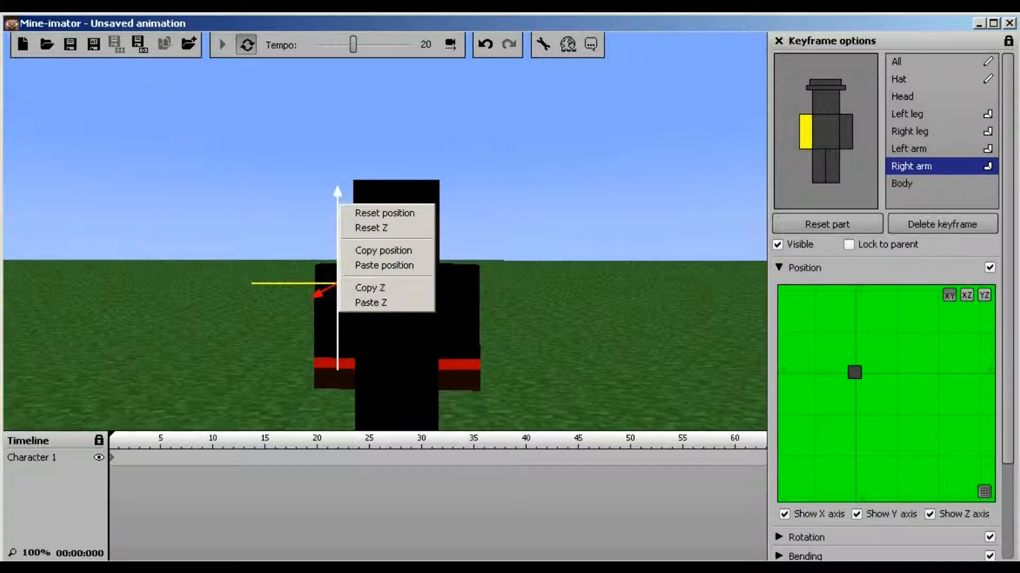
key(Escape)
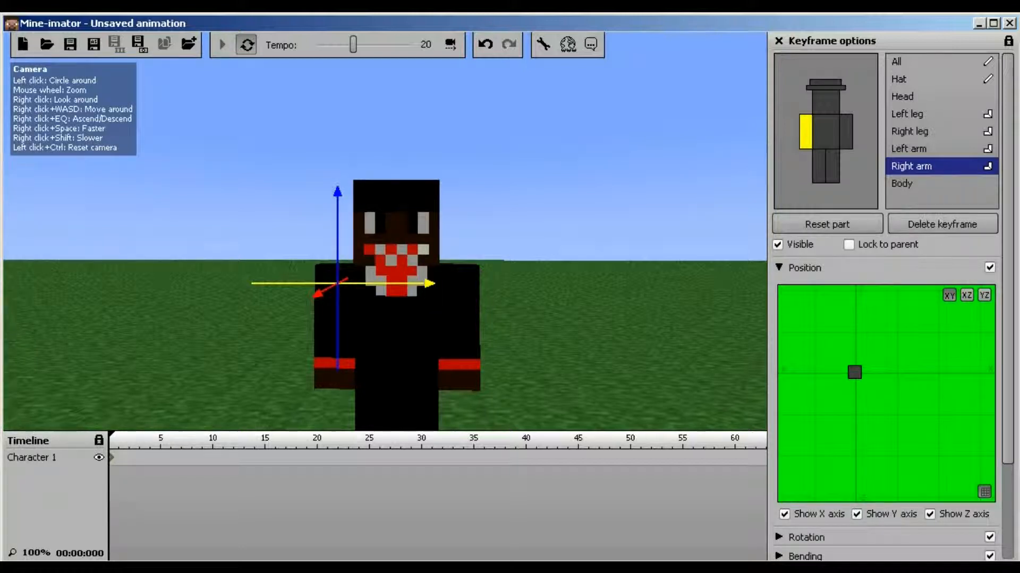
right_click(338, 240)
key(Escape)
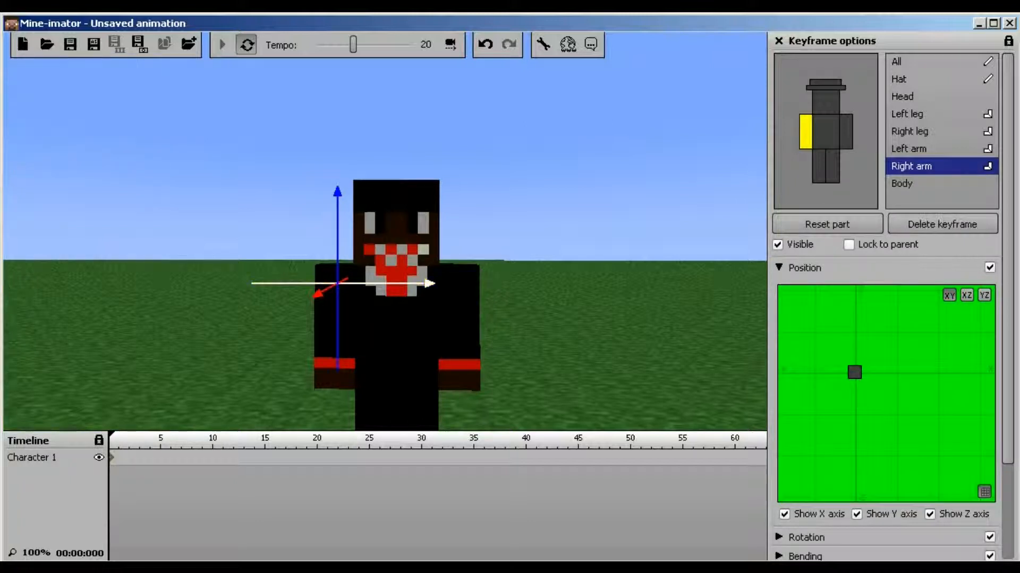
right_drag(382, 234, 446, 292)
key(s)
key(w)
key(w)
key(s)
key(a)
right_click(402, 171)
From a front view, lower Character 1's right arm along its axis, then reset it to the shoulder
click(403, 168)
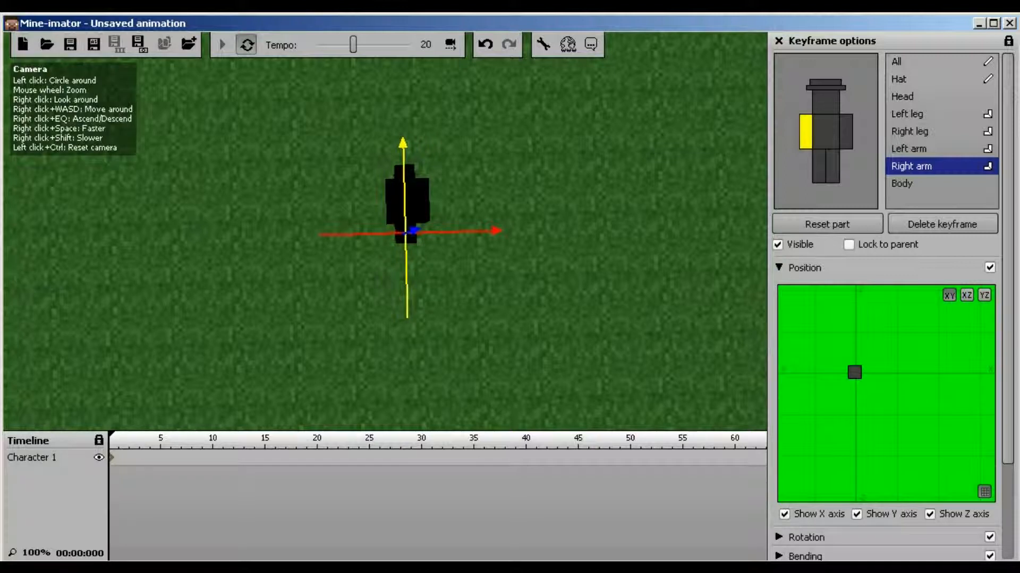
right_drag(385, 231, 451, 173)
key(w)
key(a)
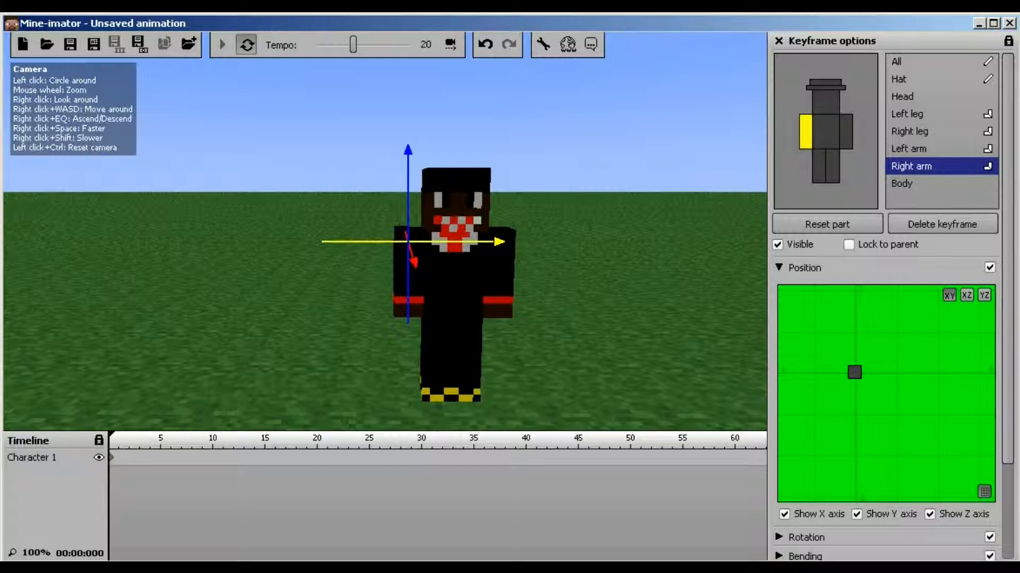
mouse_move(410, 249)
mouse_down()
mouse_move(418, 274)
mouse_move(410, 245)
mouse_move(425, 244)
mouse_move(390, 244)
mouse_move(419, 245)
mouse_up()
click(827, 224)
right_drag(393, 244, 324, 192)
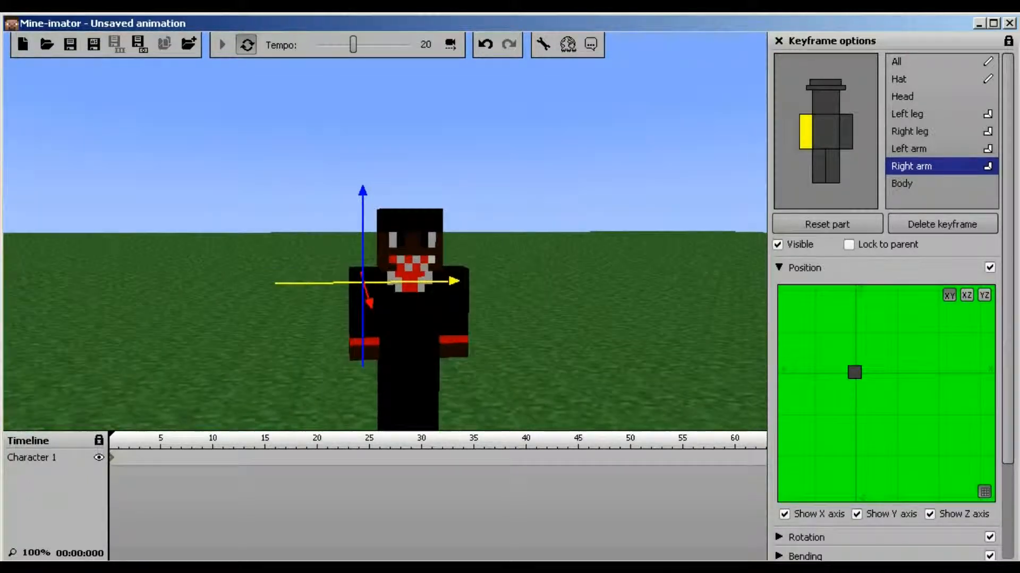
Test the right arm's X, Y and Z rotation dials, leaving all three at 0
click(779, 267)
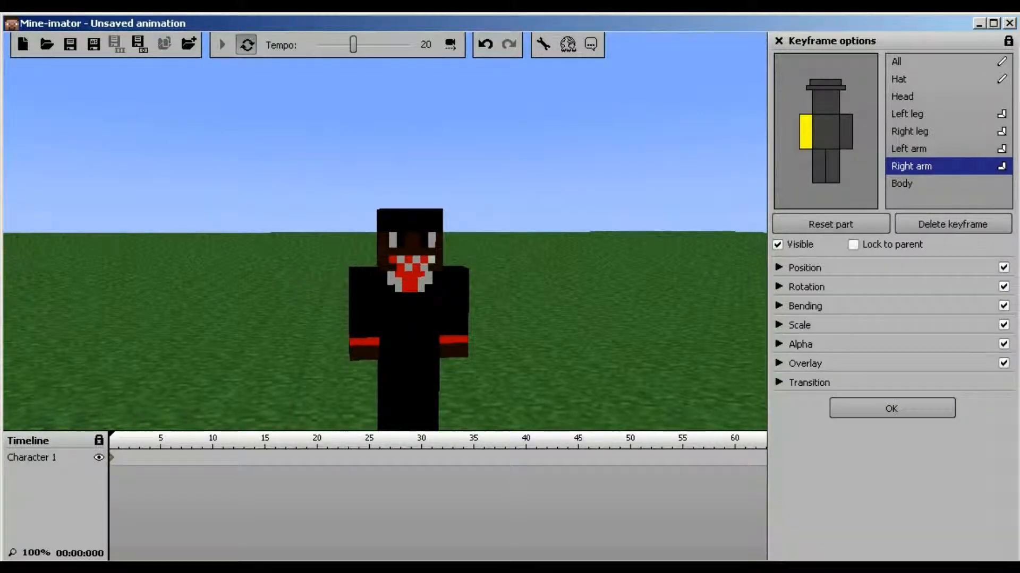
click(778, 286)
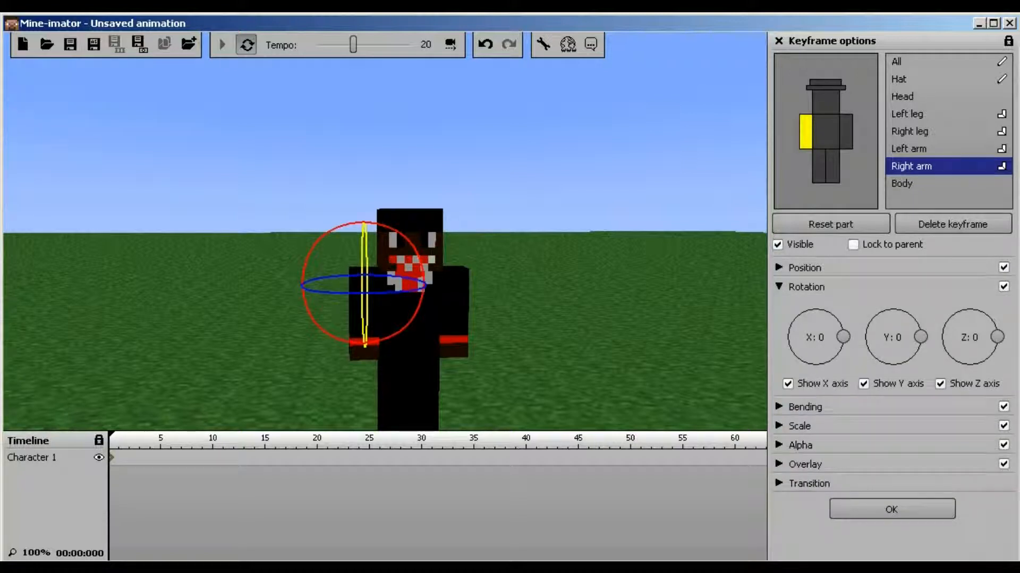
mouse_move(843, 337)
mouse_down()
mouse_move(808, 364)
mouse_move(818, 310)
mouse_move(838, 322)
mouse_move(830, 360)
mouse_move(838, 319)
mouse_move(828, 357)
mouse_move(842, 337)
mouse_up()
mouse_move(920, 337)
mouse_down()
mouse_move(910, 357)
mouse_move(920, 335)
mouse_up()
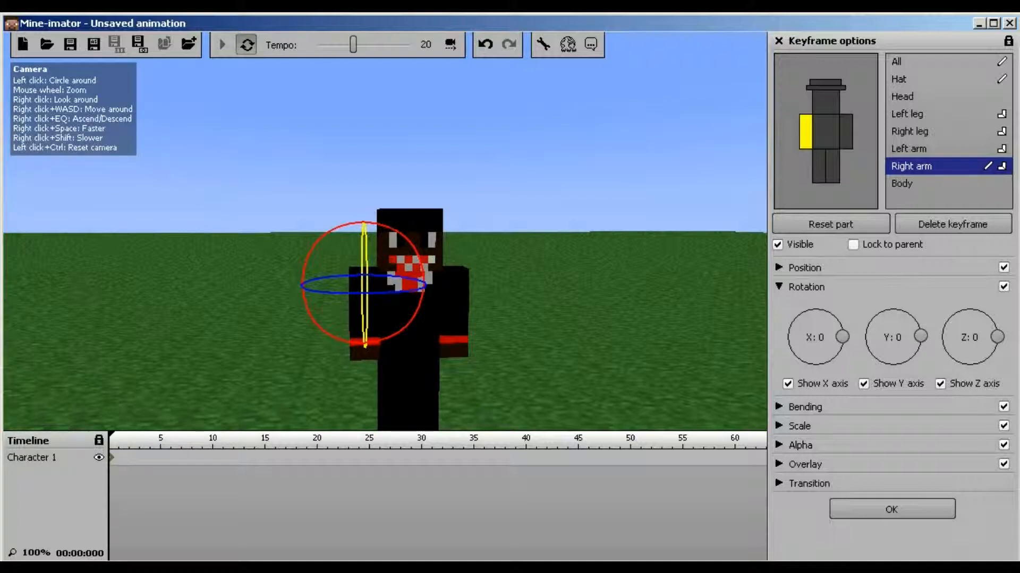
right_click(397, 293)
click(893, 336)
mouse_move(997, 337)
mouse_down()
mouse_move(968, 364)
mouse_move(995, 344)
mouse_move(963, 310)
mouse_move(945, 325)
mouse_move(956, 310)
mouse_move(991, 321)
mouse_move(996, 346)
mouse_move(996, 337)
mouse_up()
Toggle the X and Z rotation rings' visibility, leaving the X ring shown
scroll(996, 337, up, 1)
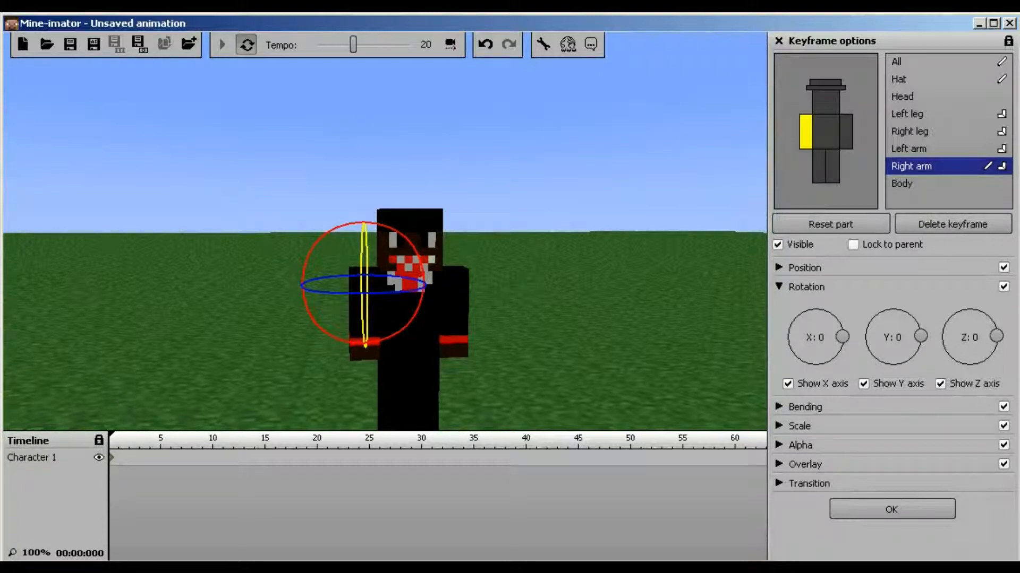
click(787, 384)
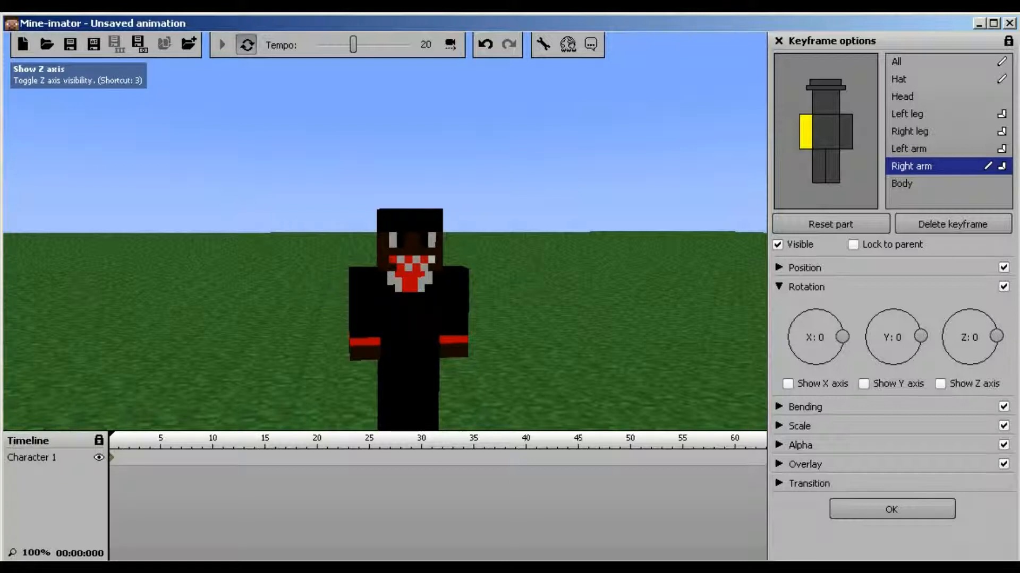
click(940, 383)
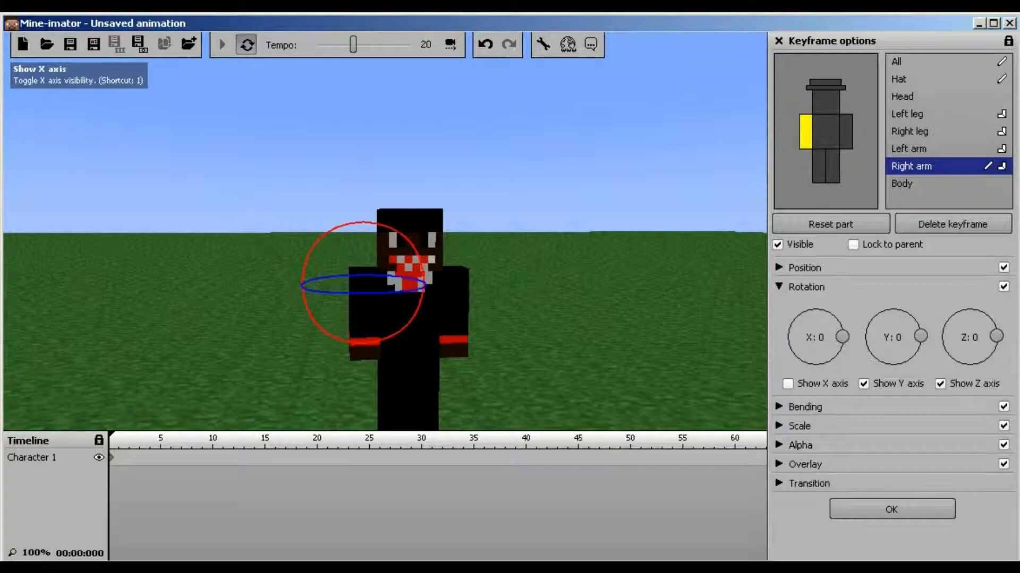
click(787, 384)
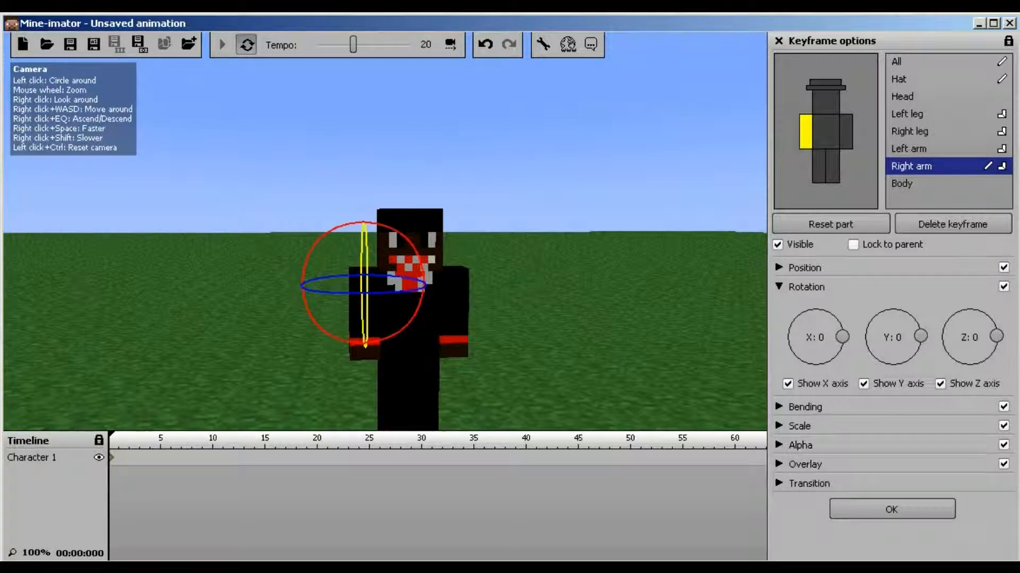
click(778, 286)
click(778, 305)
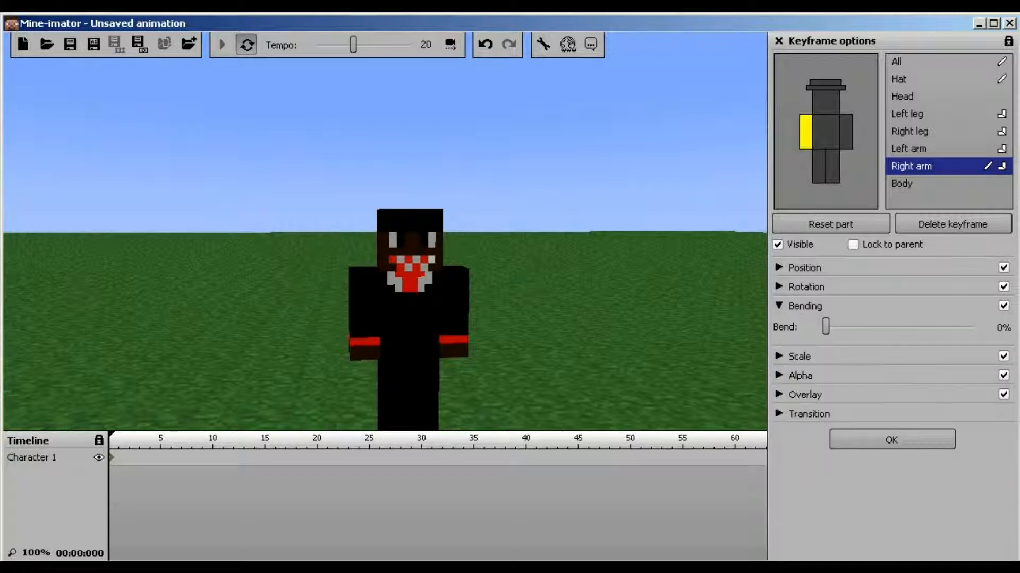
key(a)
right_drag(385, 231, 486, 249)
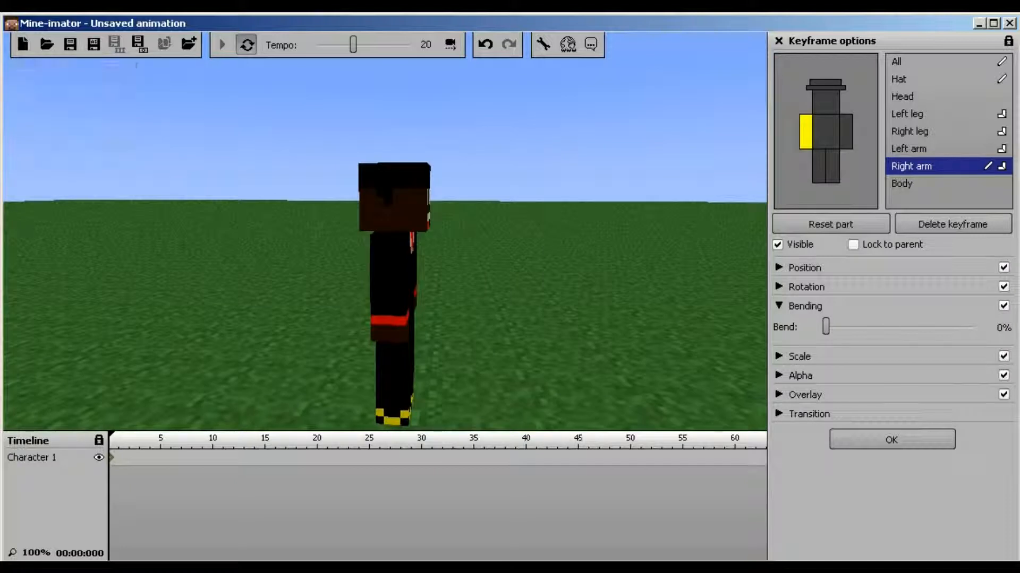
mouse_move(826, 327)
mouse_down()
mouse_move(974, 327)
mouse_move(826, 327)
mouse_up()
click(779, 306)
click(778, 325)
click(778, 325)
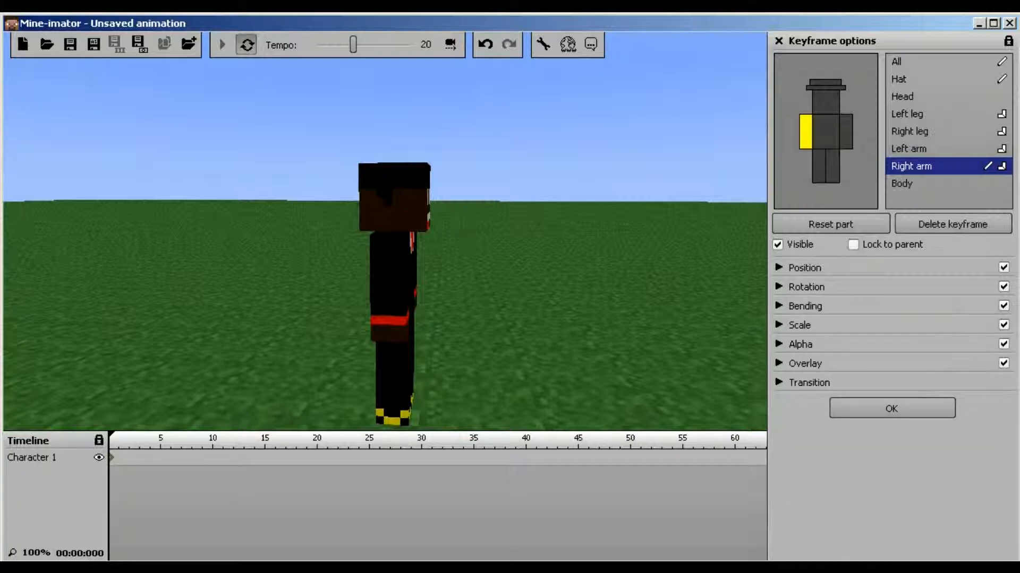
click(778, 325)
click(779, 425)
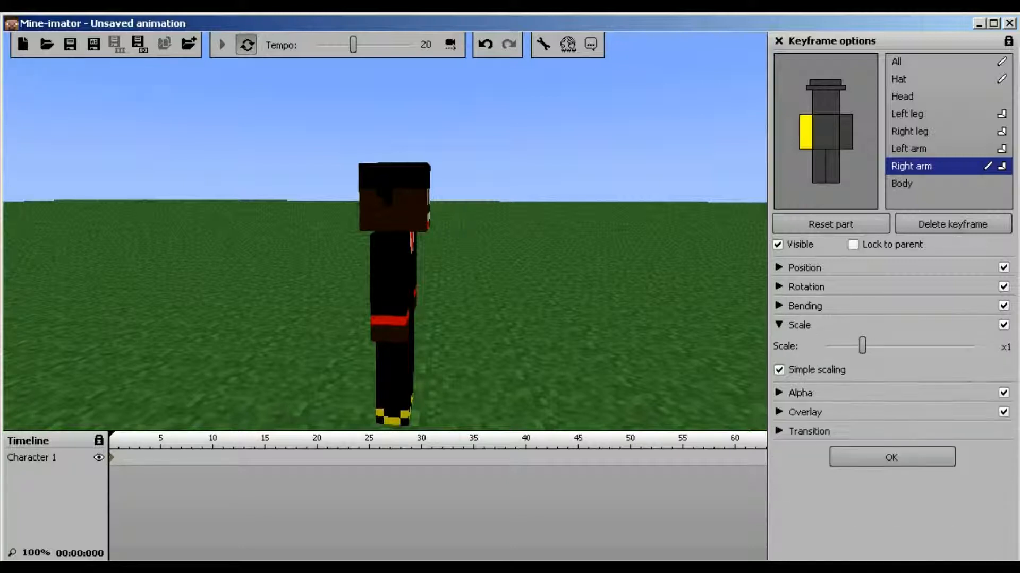
click(778, 325)
click(779, 344)
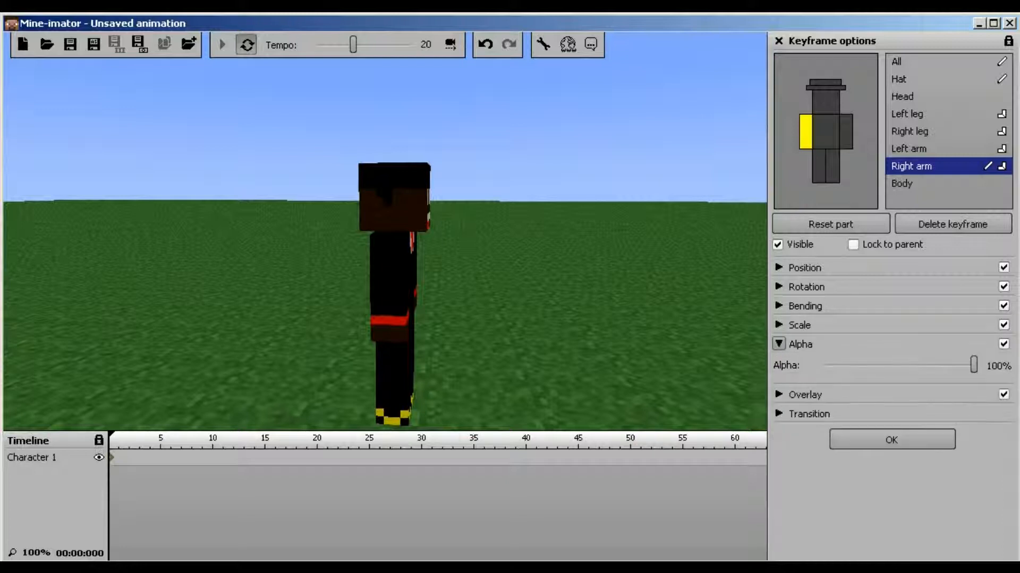
click(779, 345)
click(778, 363)
click(779, 363)
click(779, 382)
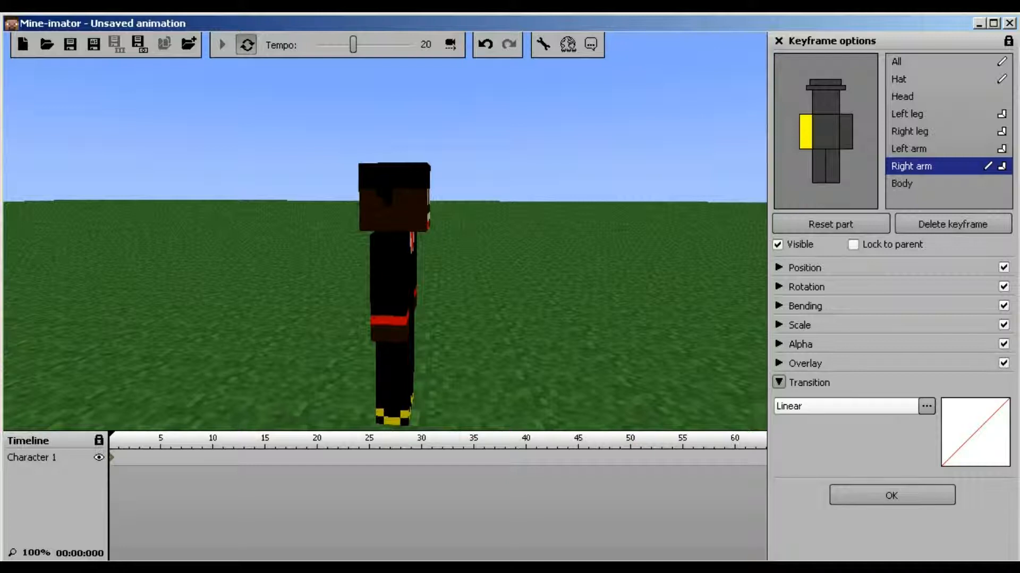
click(779, 383)
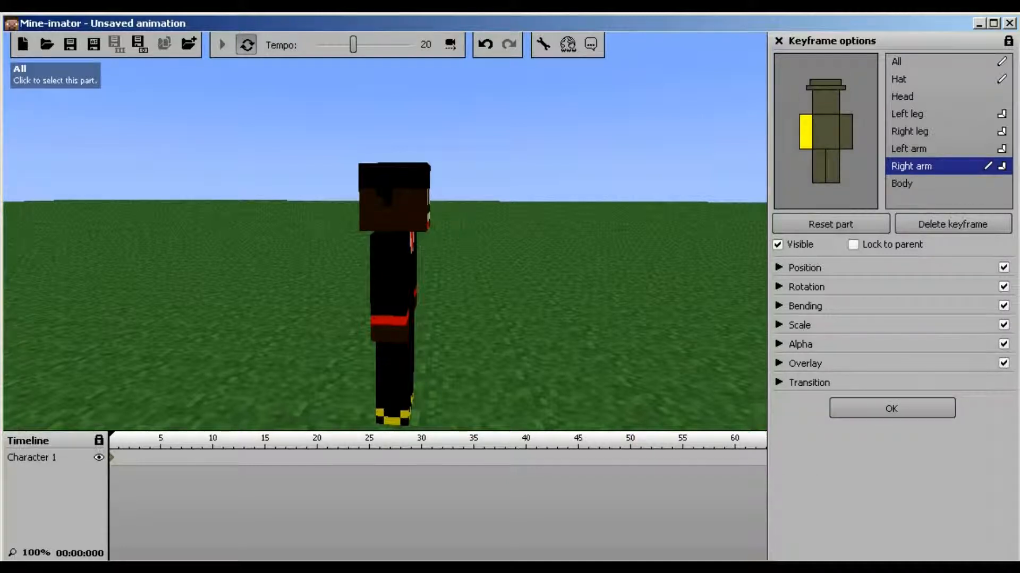
click(825, 102)
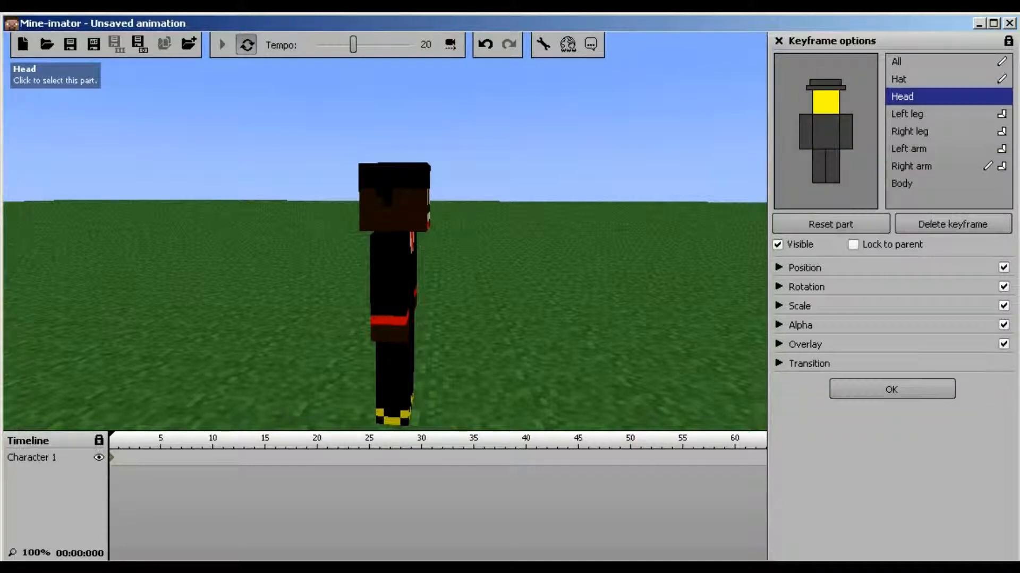
click(854, 193)
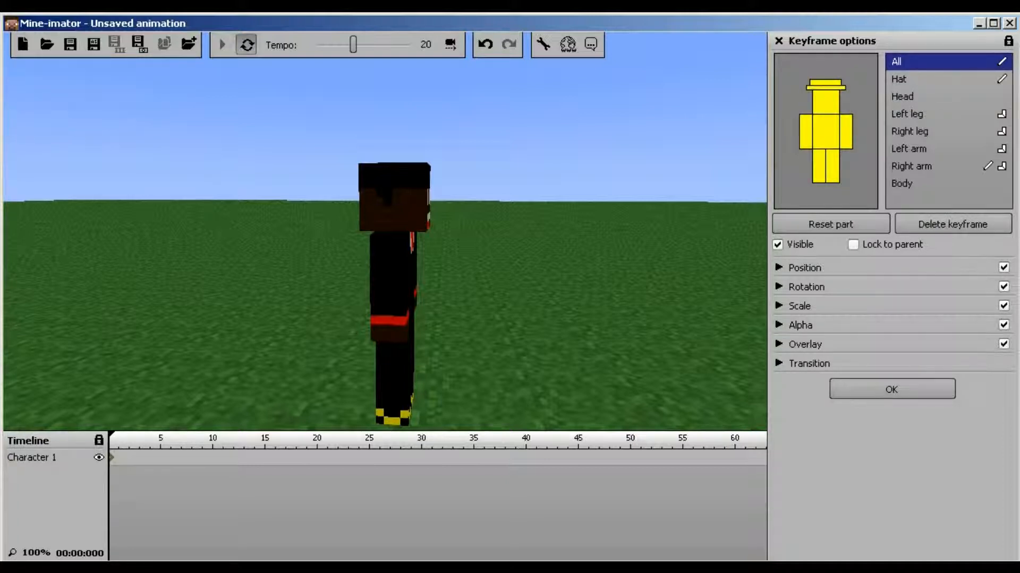
Return to the project Library, review Character 1's my_skin_edited.png skin and list object types to add
click(891, 389)
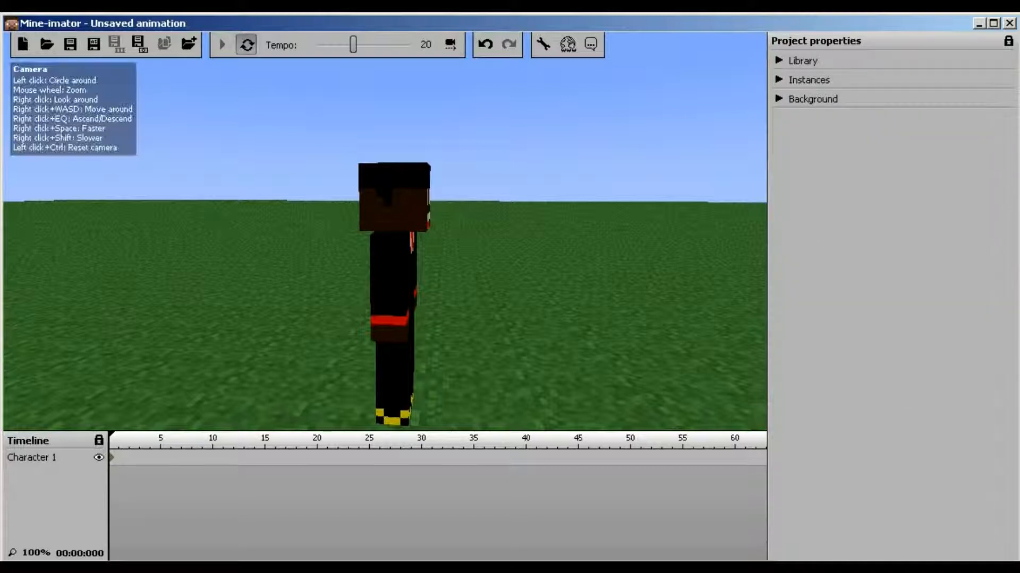
click(779, 60)
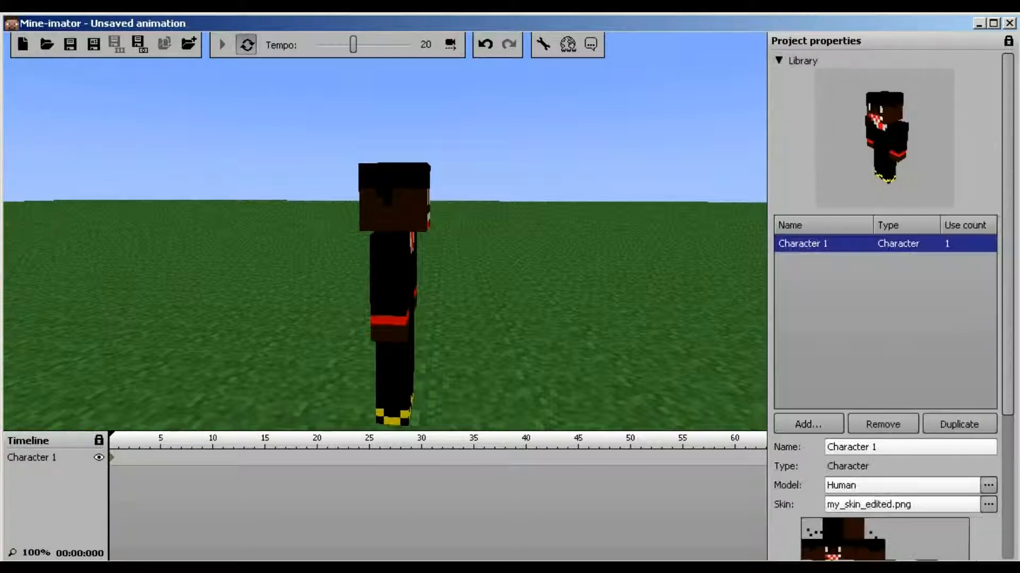
scroll(886, 308, down, 5)
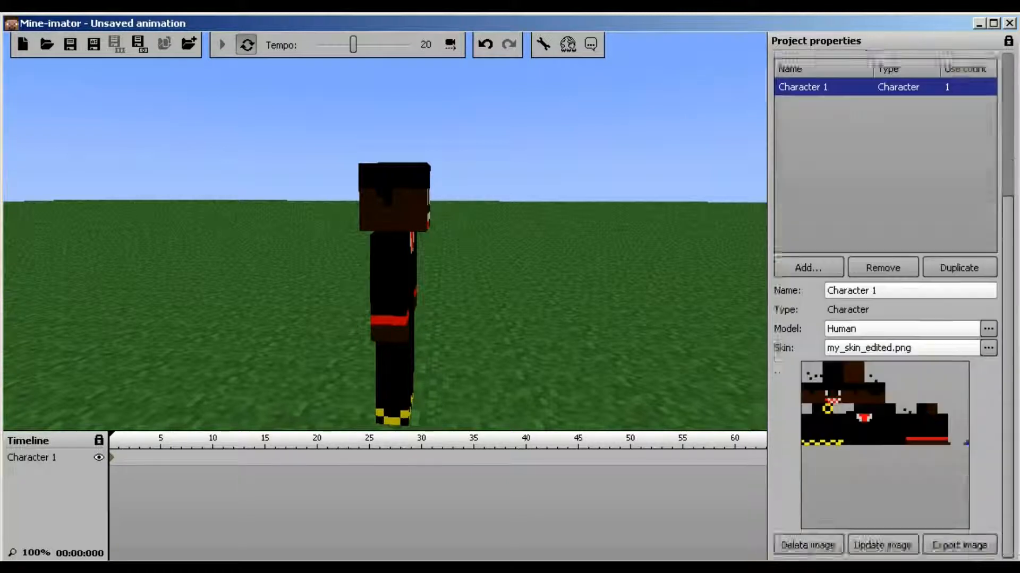
scroll(885, 302, up, 5)
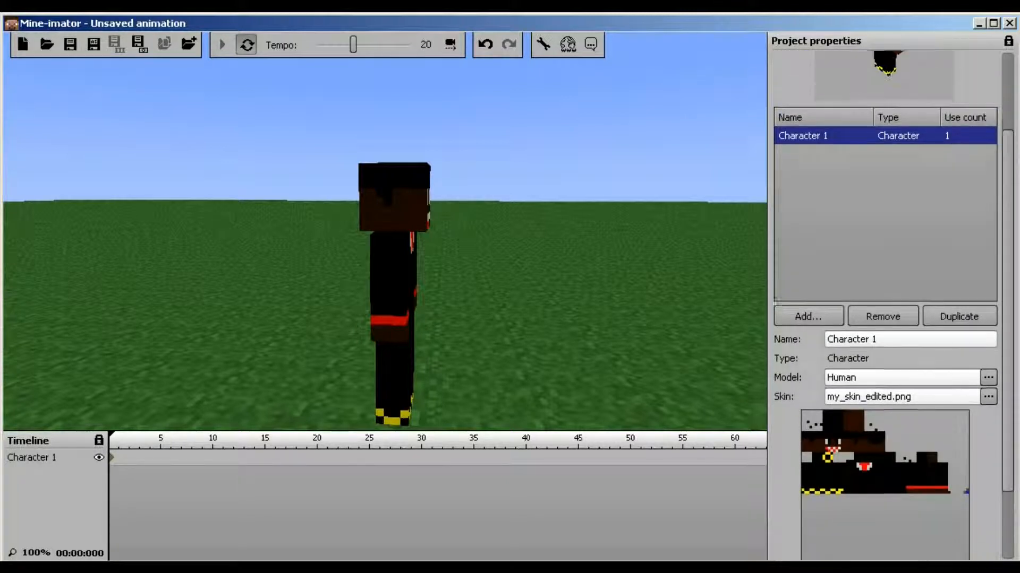
scroll(885, 303, down, 3)
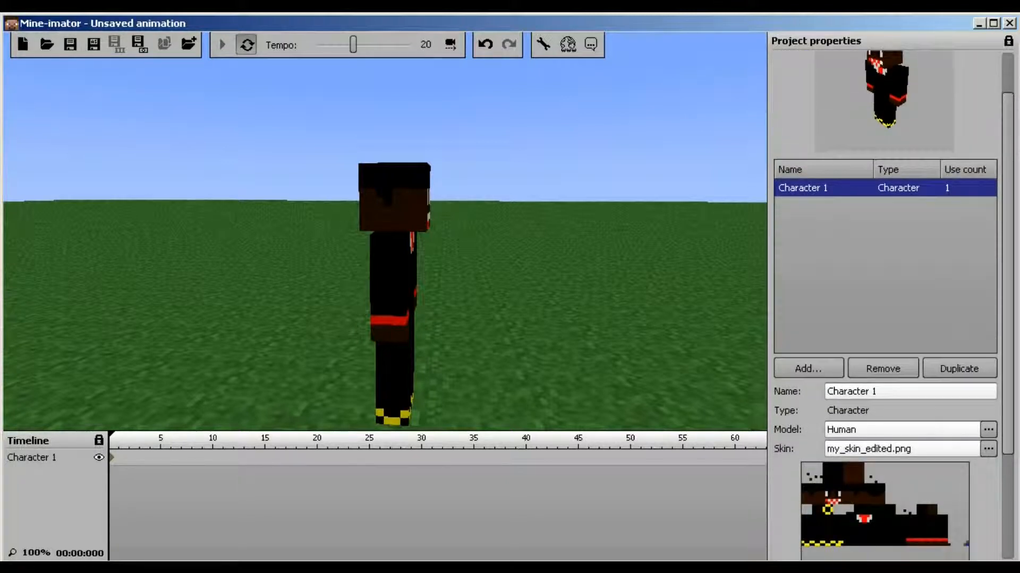
click(882, 302)
click(811, 425)
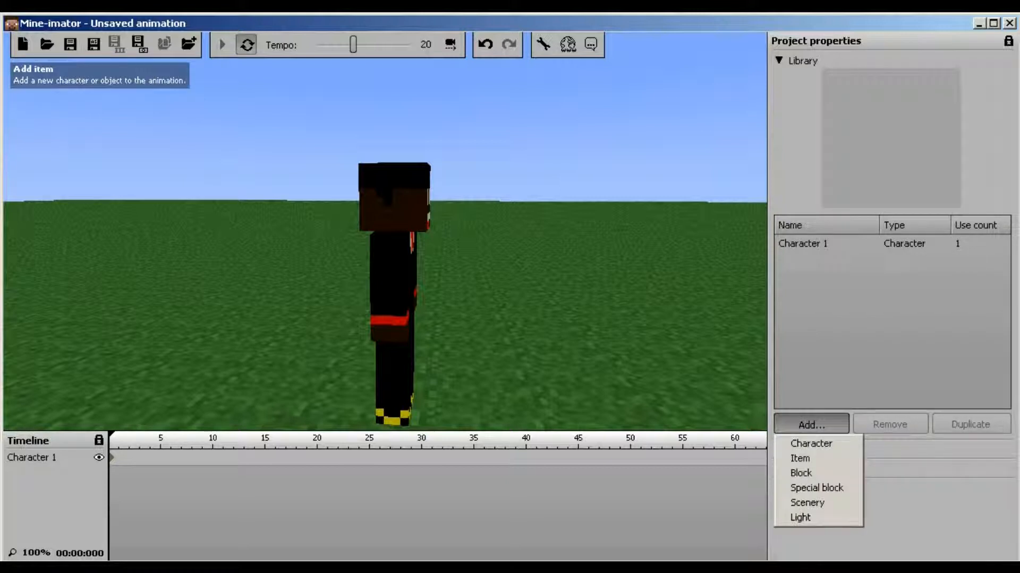
Add Item 1 as a diamond sword, viewing it at the character's feet
click(799, 458)
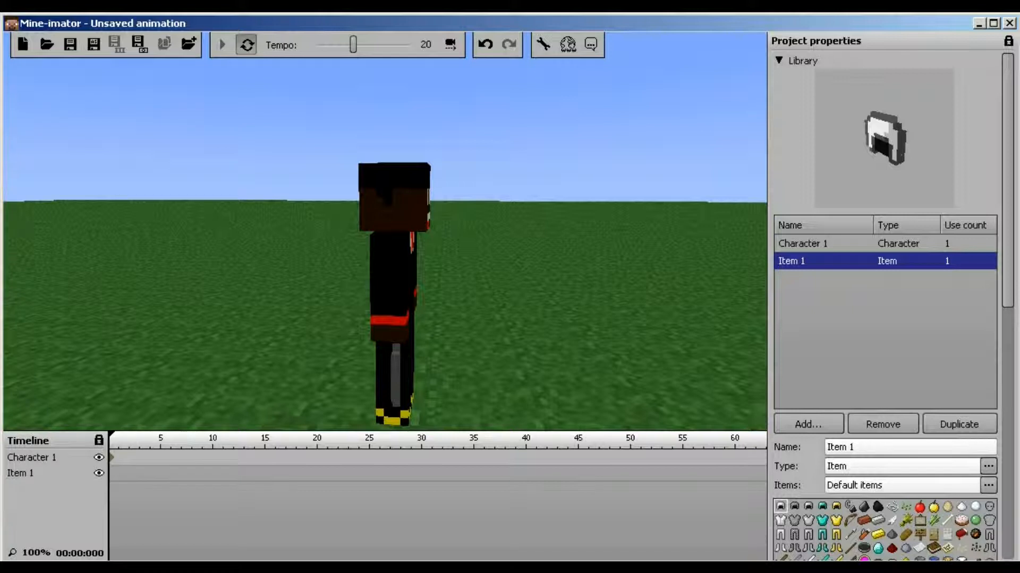
scroll(884, 372, down, 3)
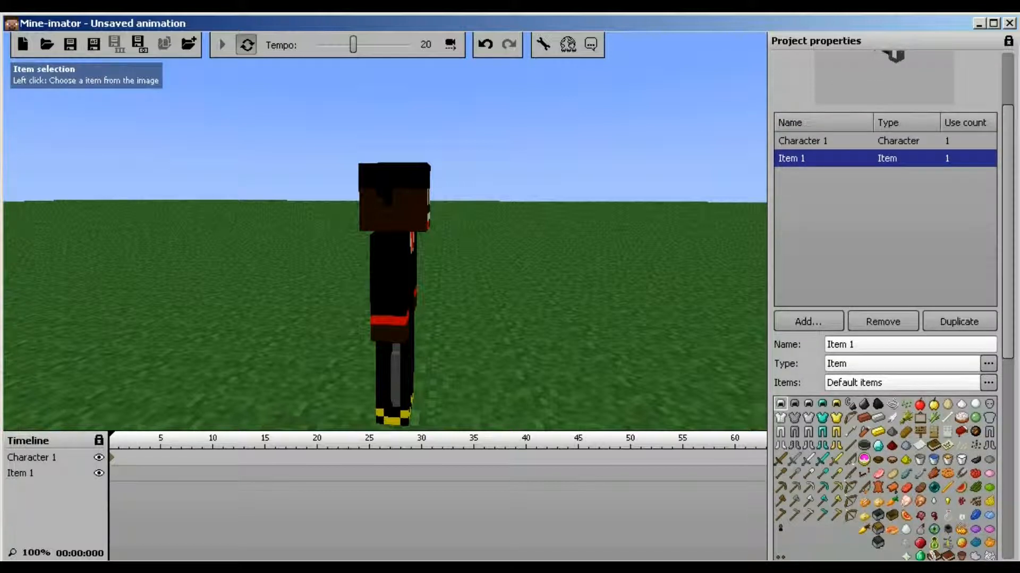
click(822, 460)
drag(456, 223, 345, 281)
right_drag(385, 231, 314, 197)
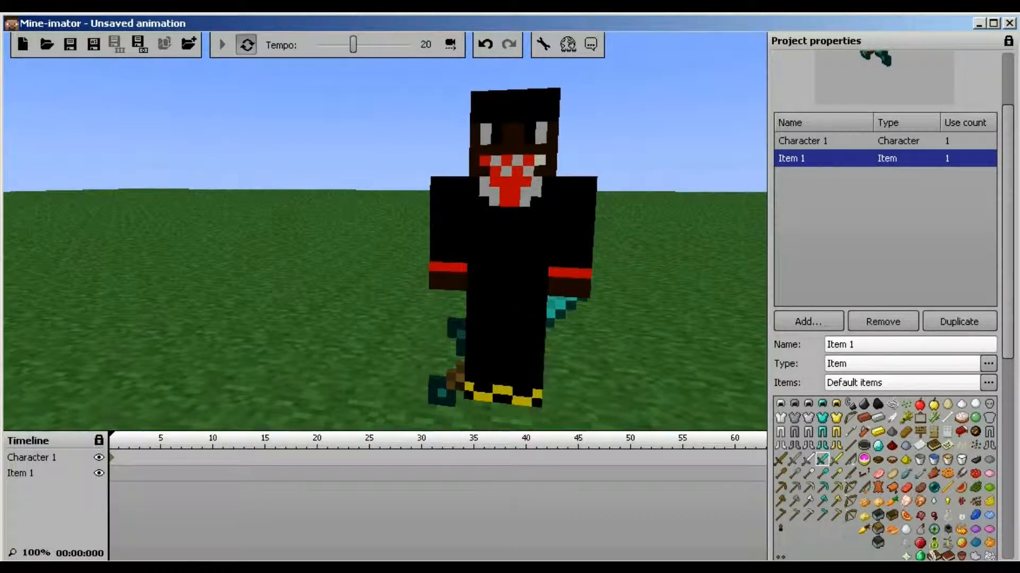
scroll(884, 318, up, 3)
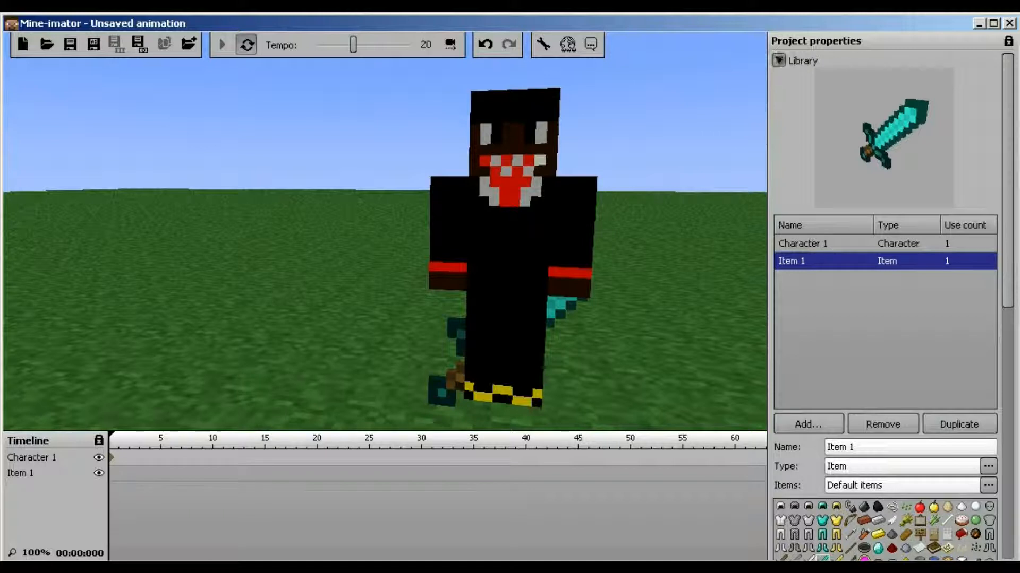
click(778, 61)
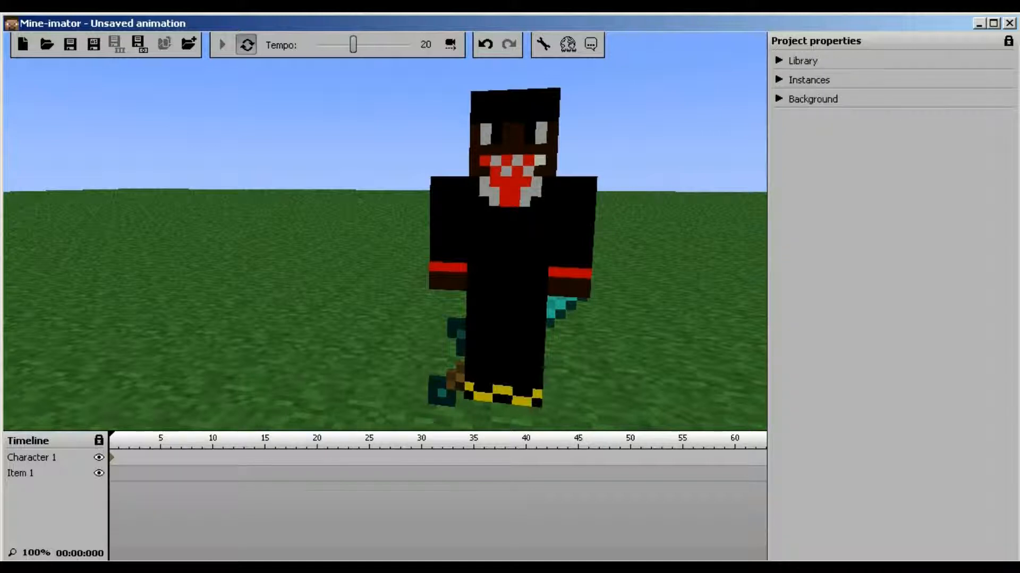
Parent Item 1 to Character 1 with Body part set to Right arm
click(778, 80)
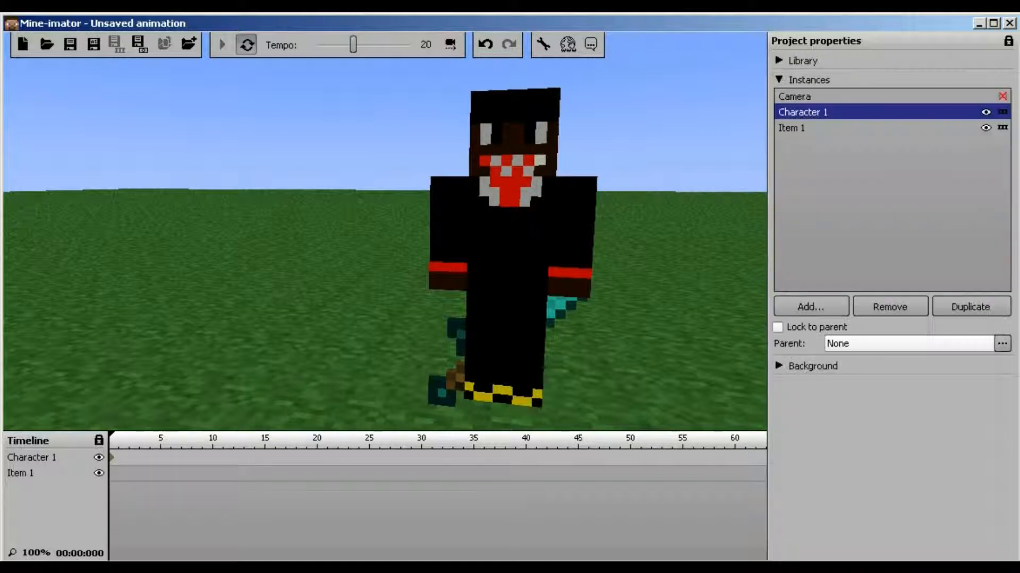
click(792, 128)
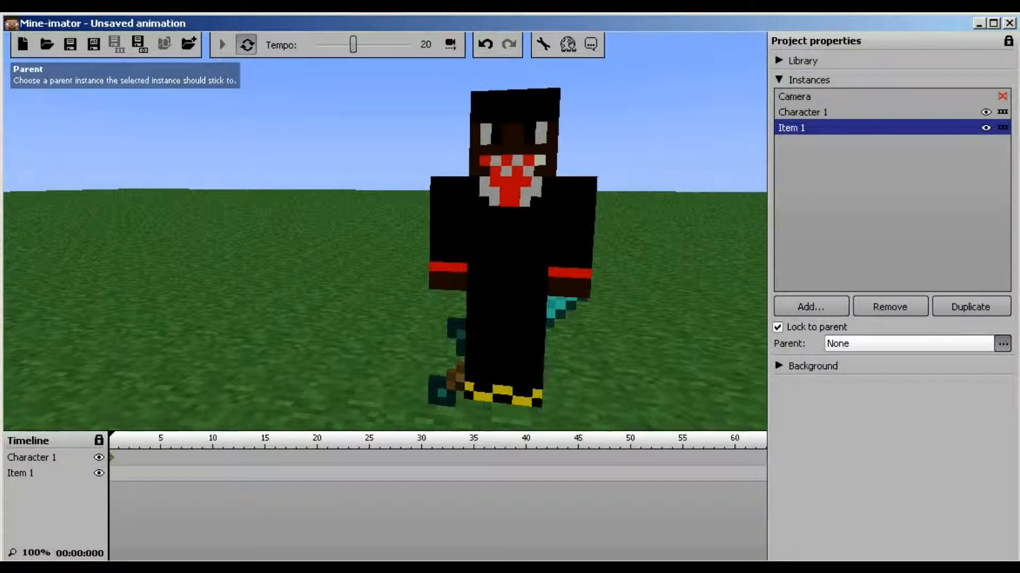
click(1002, 344)
click(865, 384)
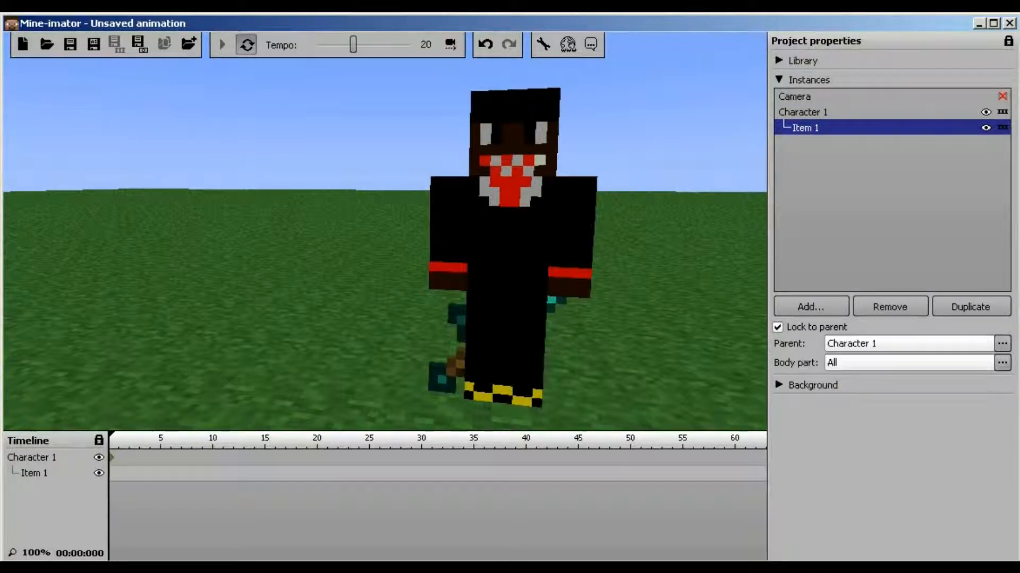
click(1002, 364)
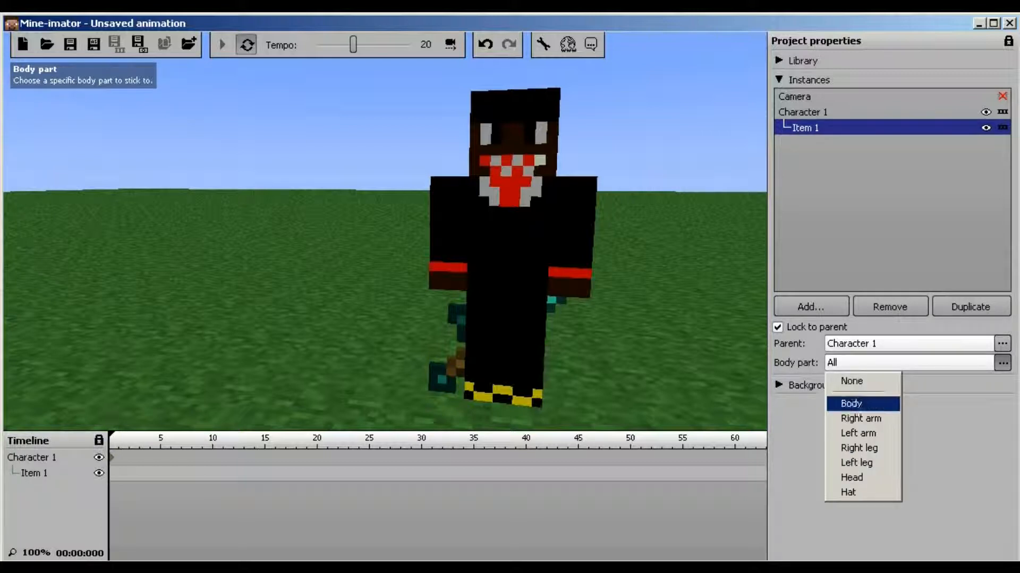
click(860, 419)
right_drag(477, 238, 493, 196)
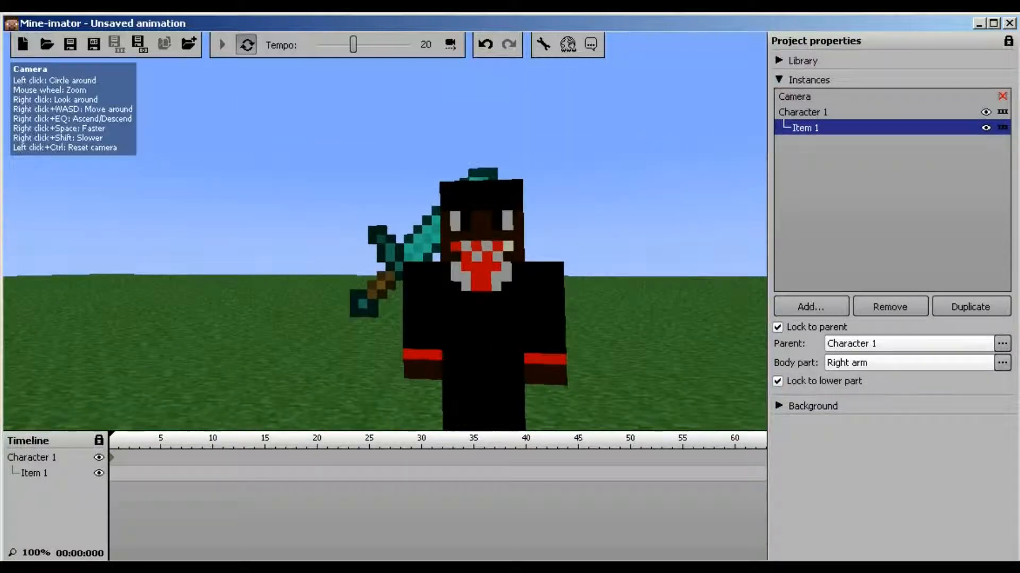
click(779, 79)
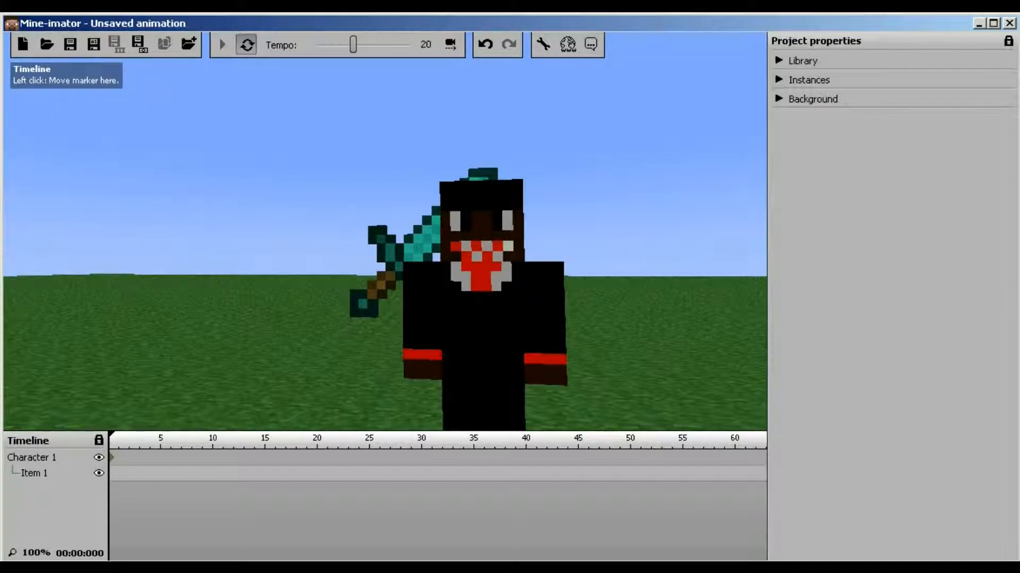
Keyframe the sword at frame 0 and shift it down and sideways along the arm
click(111, 474)
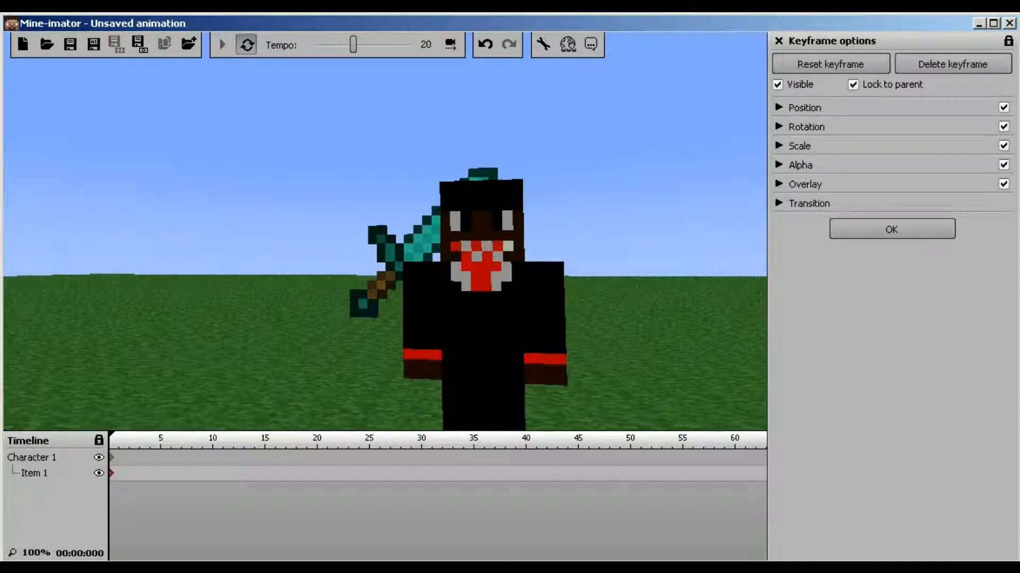
click(779, 108)
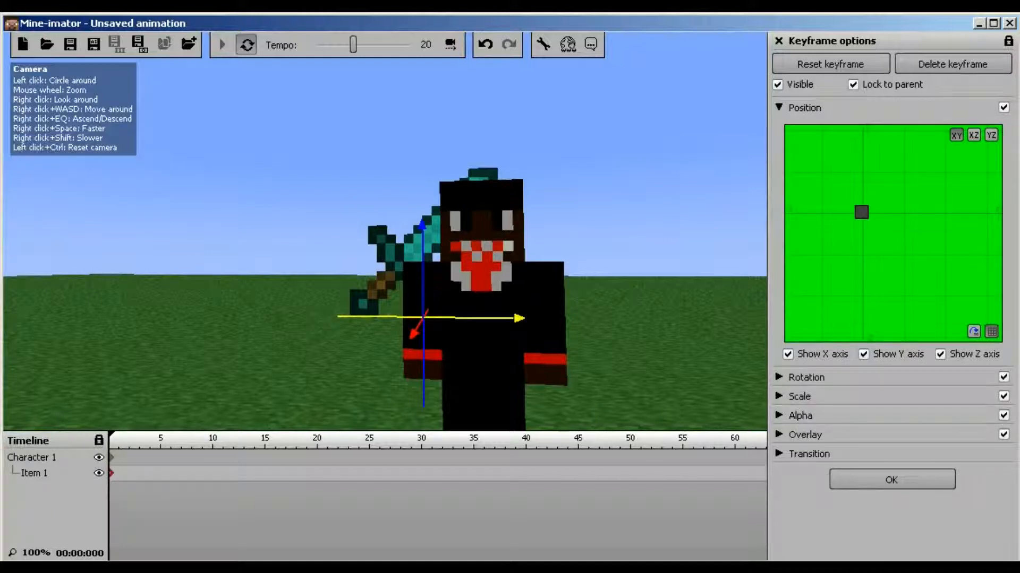
drag(423, 245, 423, 302)
mouse_move(499, 381)
mouse_down()
mouse_move(586, 383)
mouse_move(576, 383)
mouse_up()
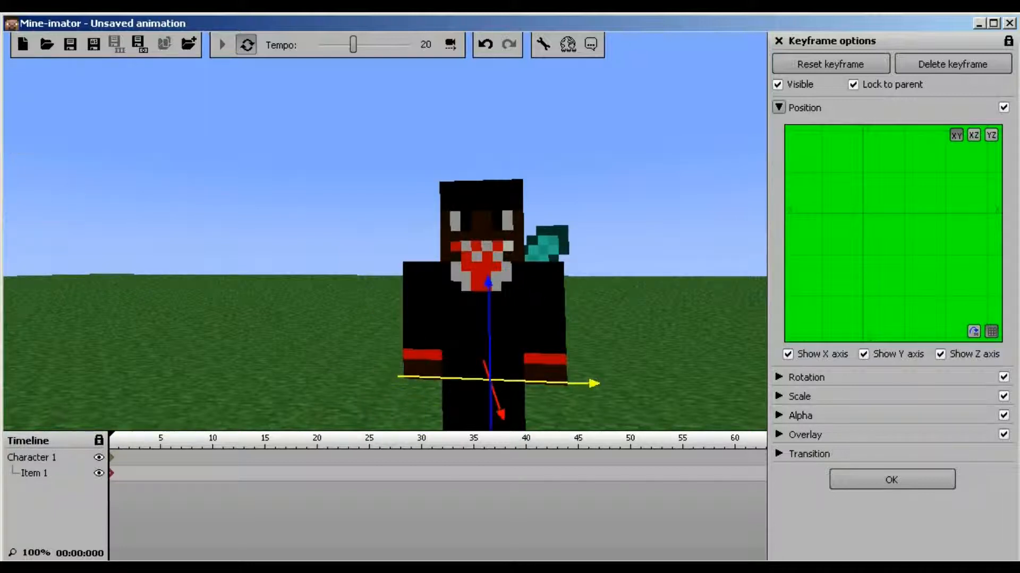
click(778, 107)
Rotate the sword to Y -45 and Z -90 so the blade juts forward from the hand
click(778, 127)
mouse_move(843, 177)
mouse_down()
mouse_move(832, 198)
mouse_move(808, 203)
mouse_move(840, 188)
mouse_move(841, 167)
mouse_move(843, 177)
mouse_up()
mouse_move(921, 177)
mouse_down()
mouse_move(917, 189)
mouse_move(920, 177)
mouse_up()
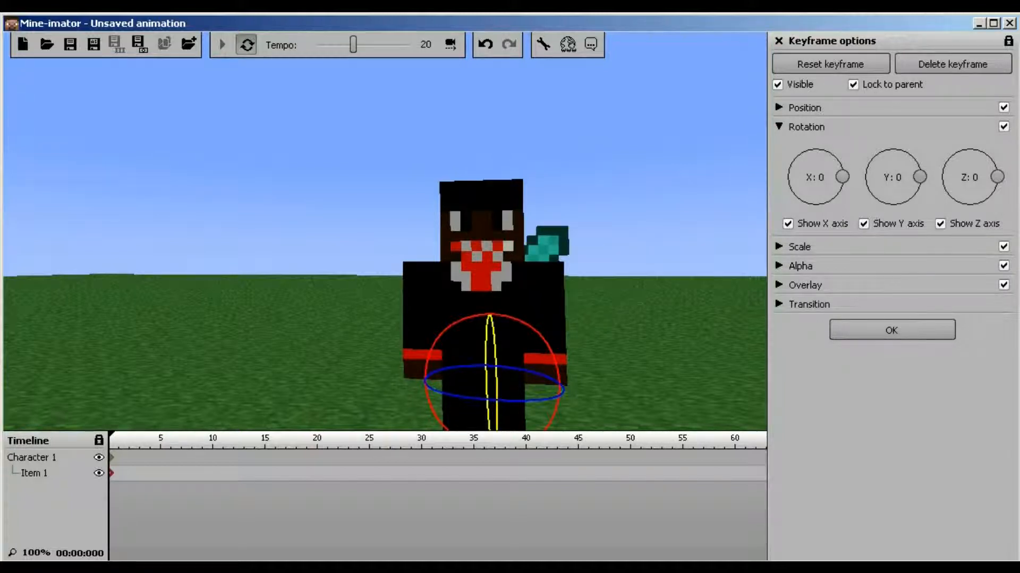
drag(997, 177, 964, 204)
scroll(965, 203, up, 7)
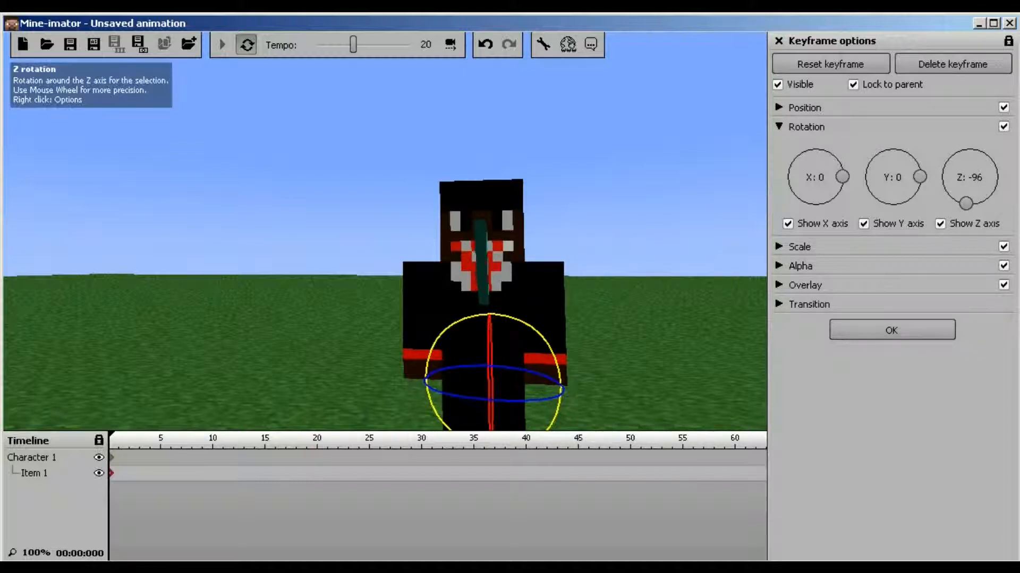
scroll(969, 204, up, 3)
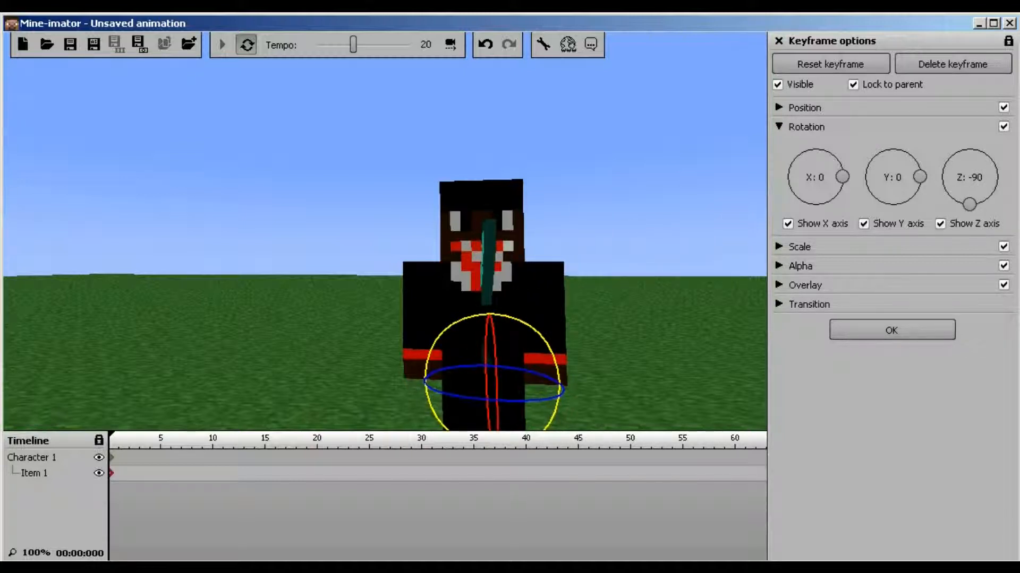
drag(920, 176, 908, 199)
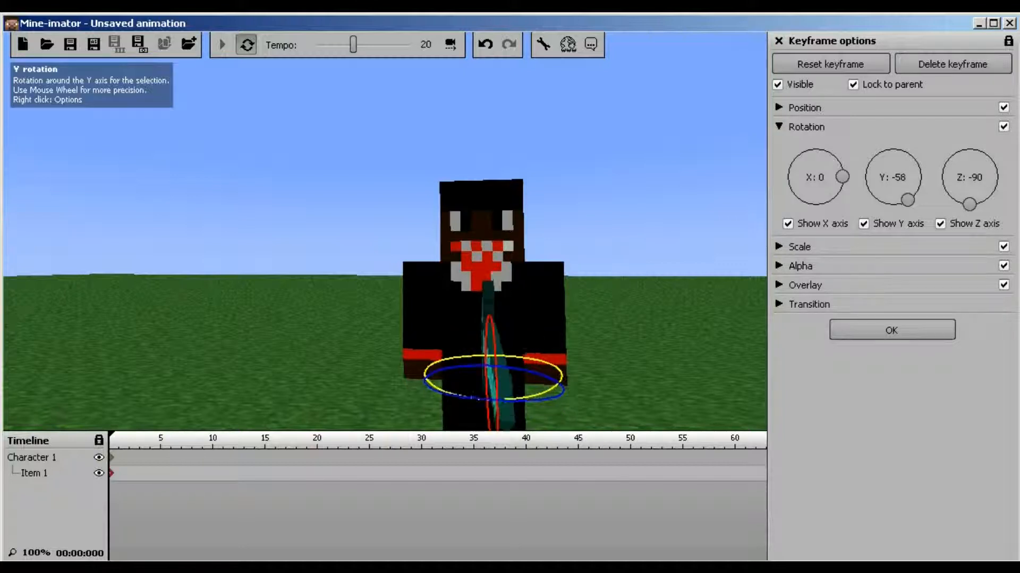
scroll(909, 198, up, 6)
scroll(909, 198, up, 3)
right_drag(451, 239, 591, 270)
Lower the sword in the hand by sliding it along its horizontal and vertical axes
key(a)
key(w)
click(779, 126)
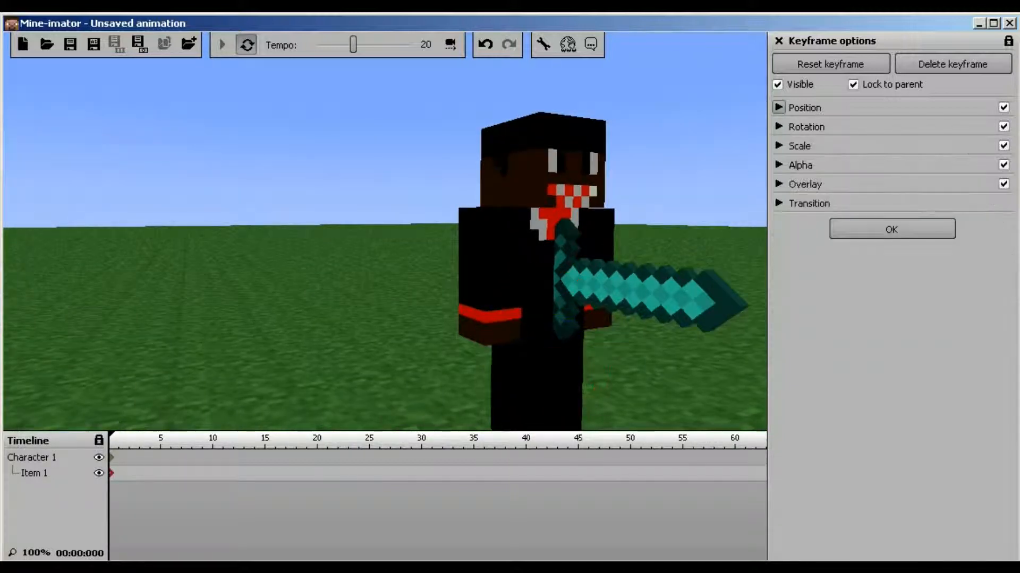
click(778, 108)
drag(608, 322, 570, 327)
drag(504, 295, 504, 326)
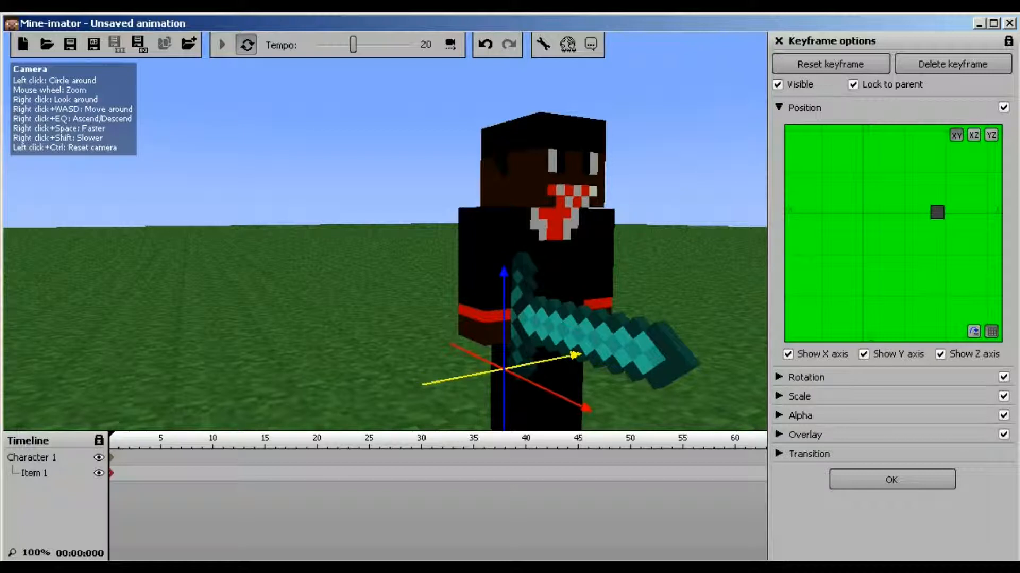
drag(404, 298, 342, 271)
click(779, 107)
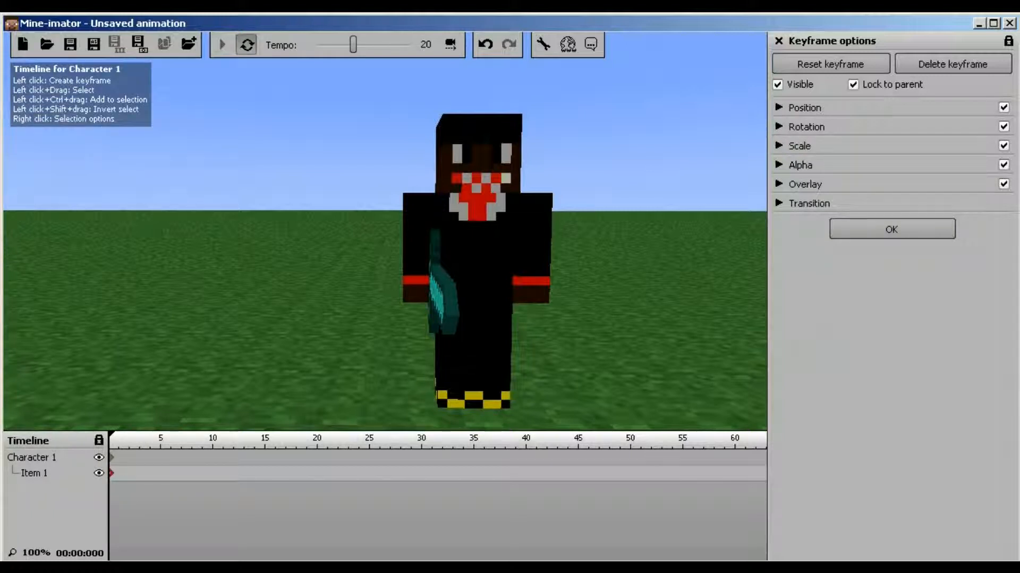
Check Character 1's right arm X rotation, leave it at 0, and close keyframe options
click(111, 458)
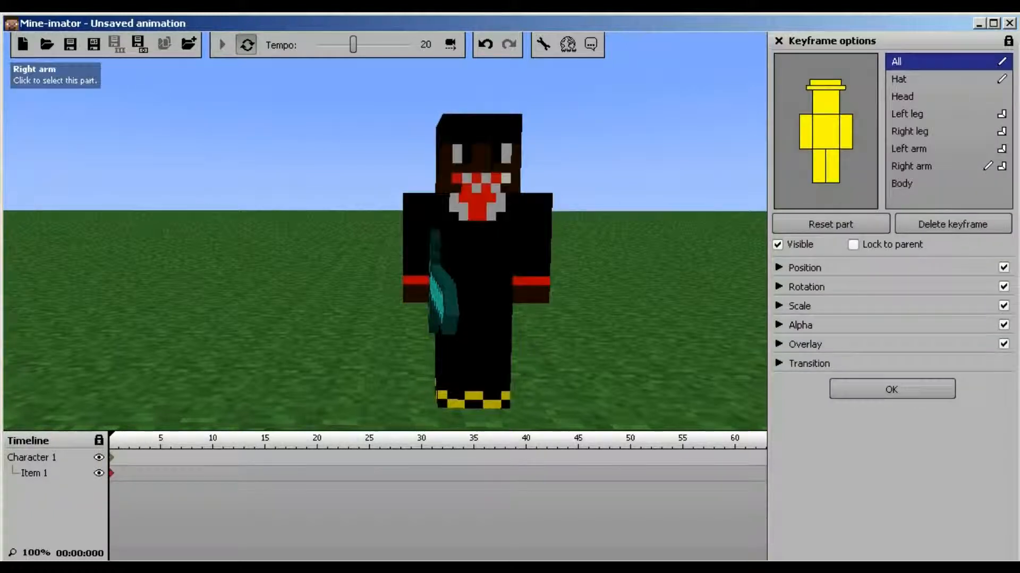
click(806, 132)
click(780, 268)
click(780, 268)
click(780, 287)
mouse_move(842, 337)
mouse_down()
mouse_move(787, 334)
mouse_move(836, 354)
mouse_move(844, 336)
mouse_up()
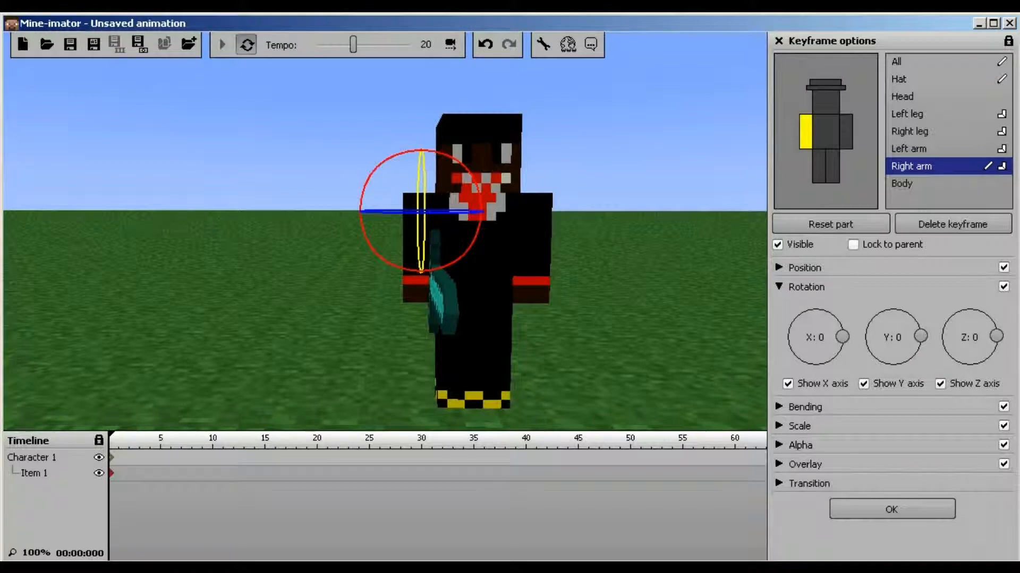
click(779, 287)
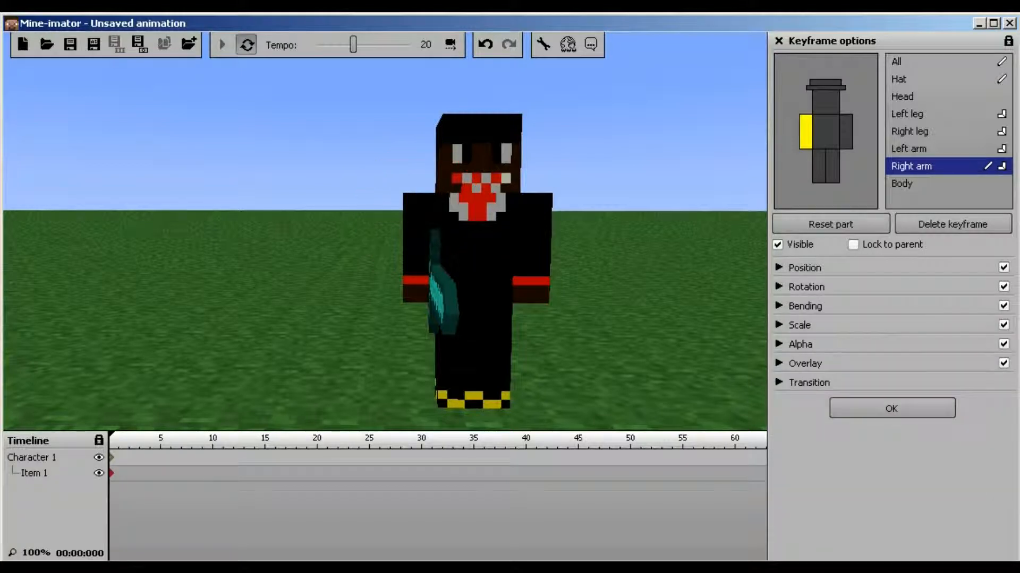
click(779, 41)
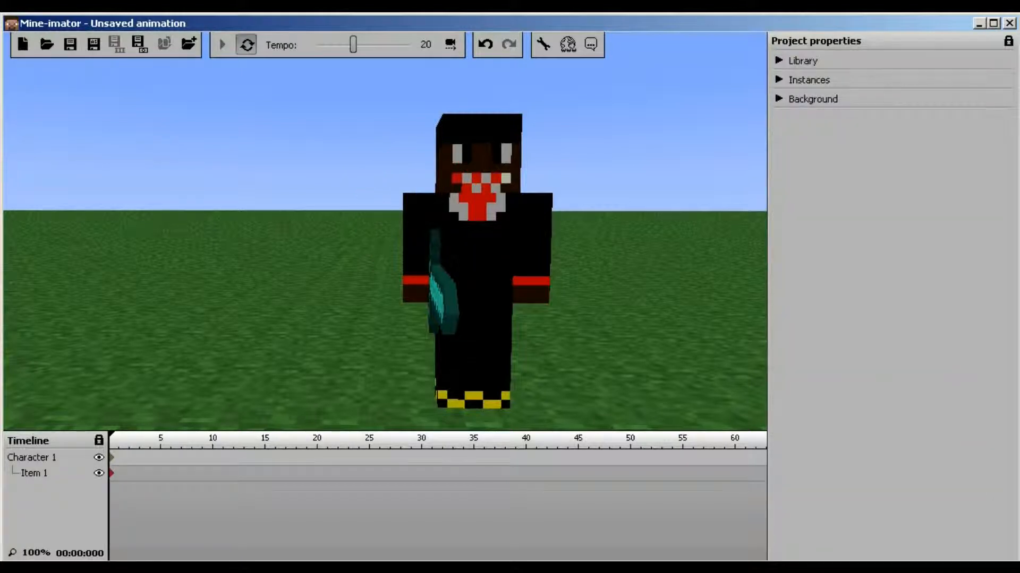
Add a second item, Item 2, as a helmet from the Library
click(779, 79)
click(778, 80)
click(779, 60)
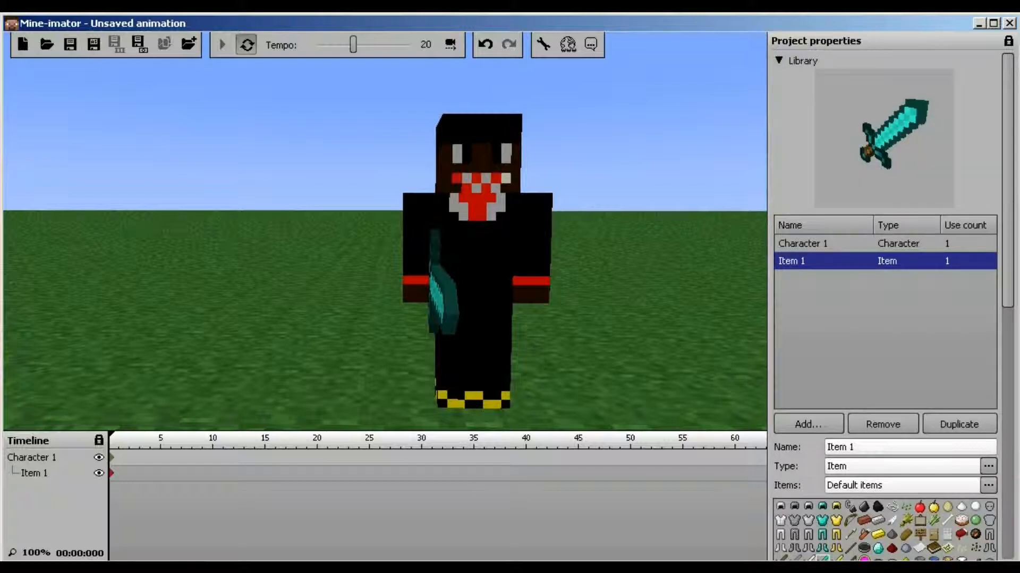
click(884, 345)
click(811, 424)
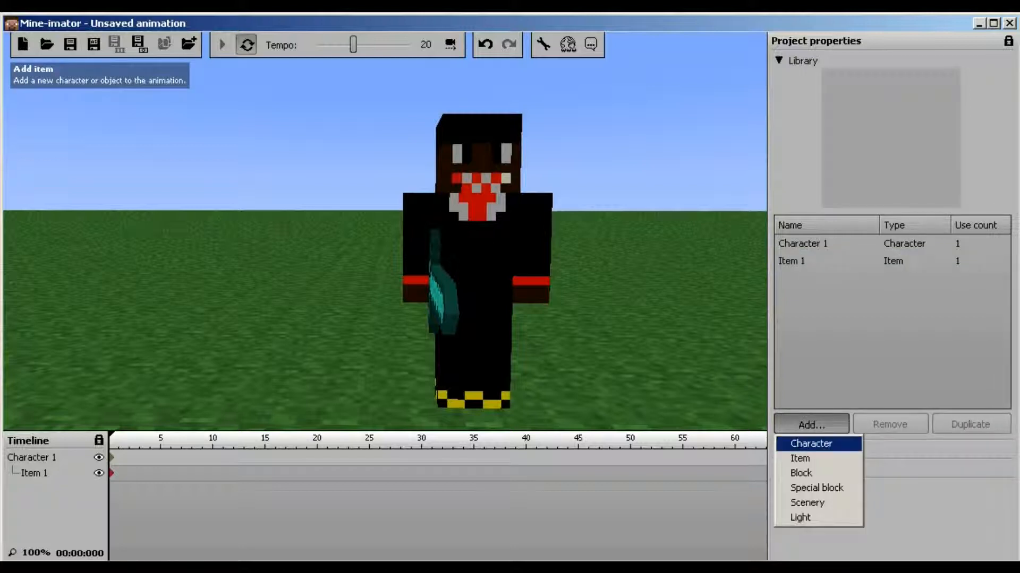
click(800, 458)
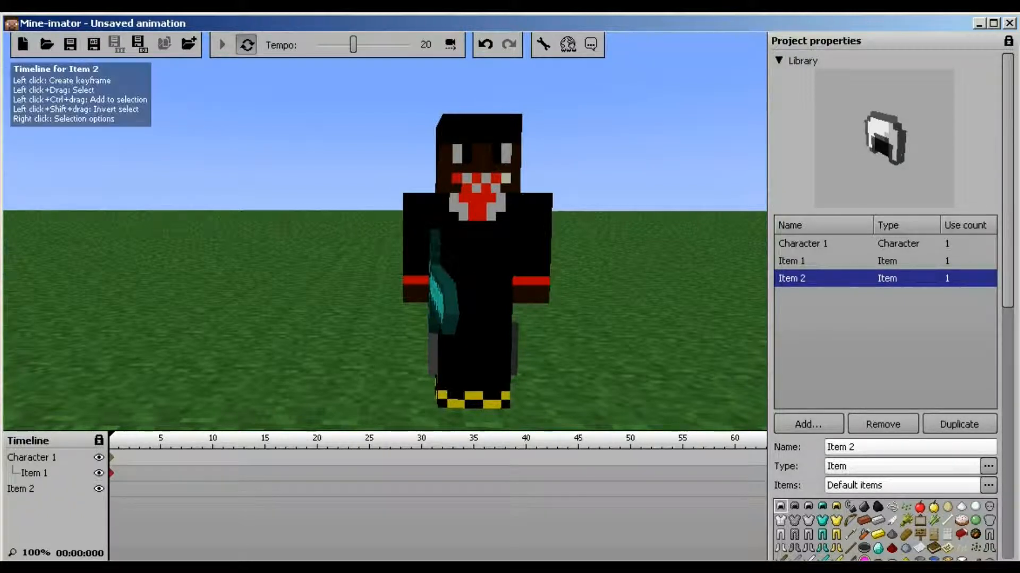
Keyframe Item 2 at frame 0 and move the helmet right along X onto the grass
click(112, 489)
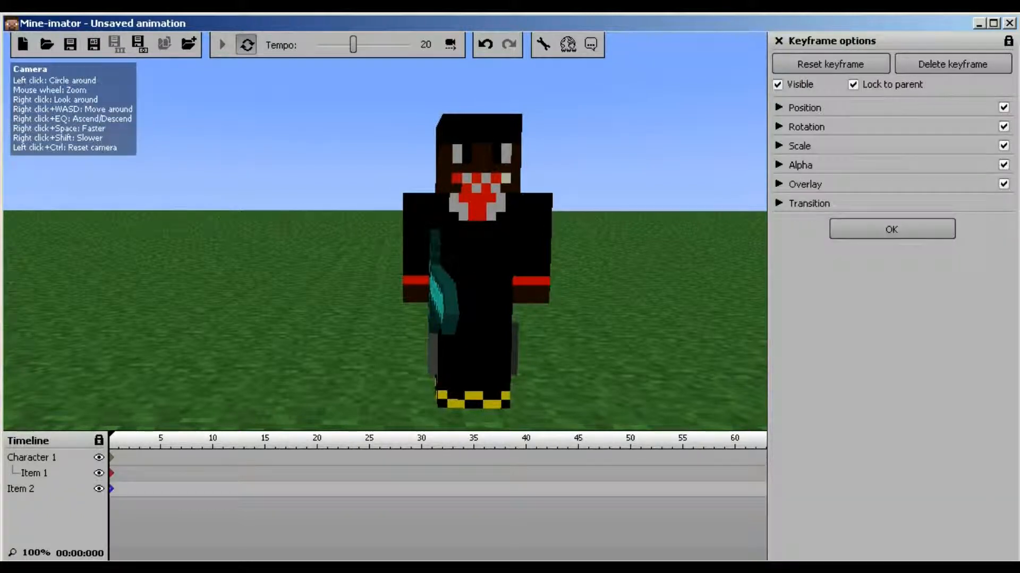
click(779, 108)
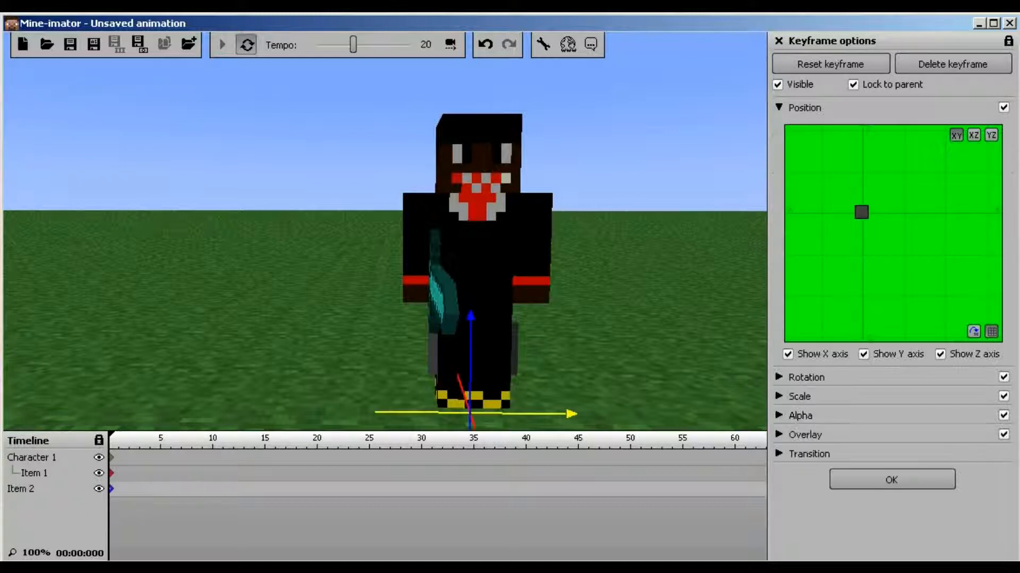
drag(550, 414, 727, 416)
drag(611, 266, 531, 271)
key(d)
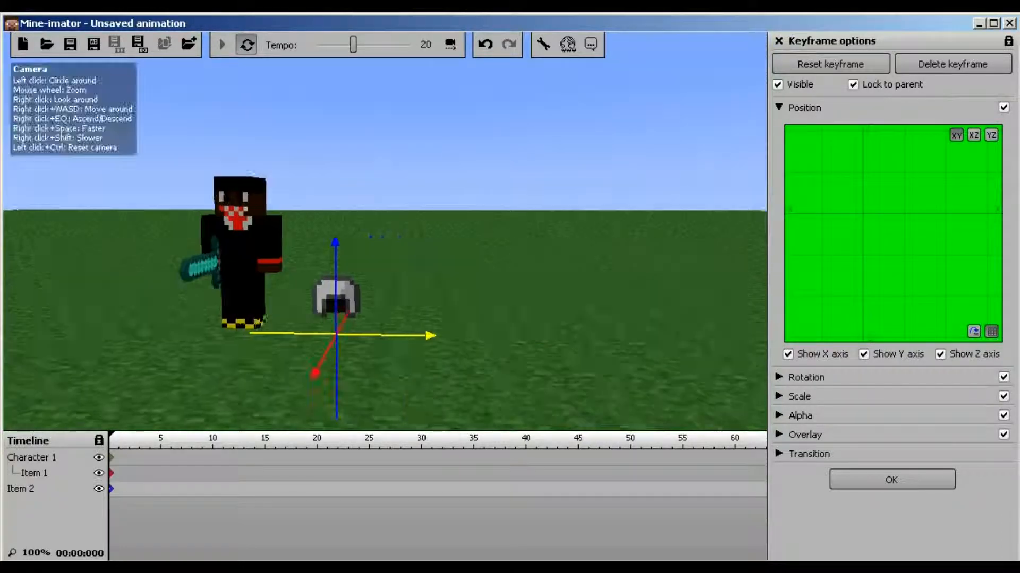
drag(292, 334, 520, 336)
Briefly add a Grass block to the scene, then remove it again
click(778, 107)
click(892, 227)
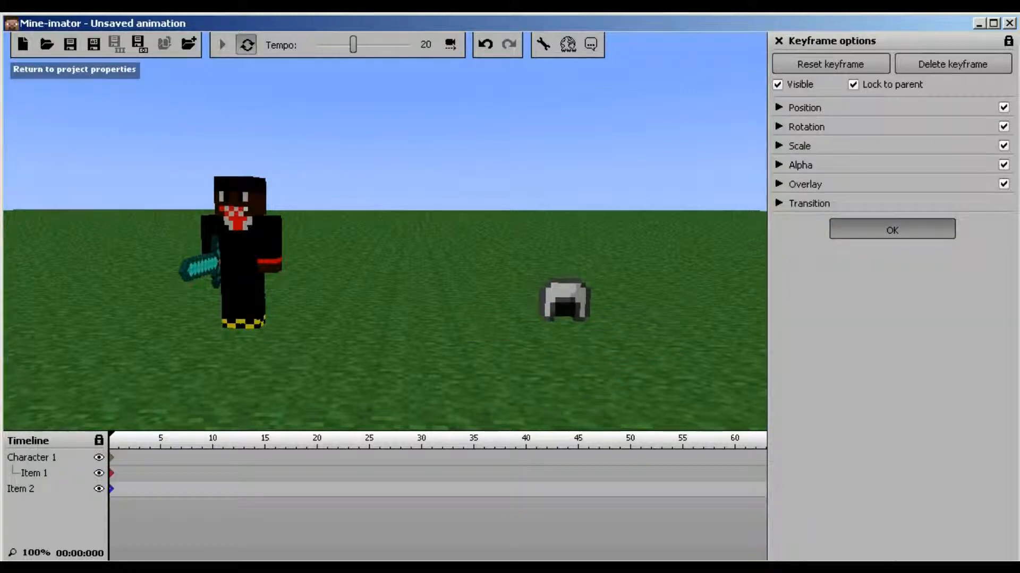
click(885, 340)
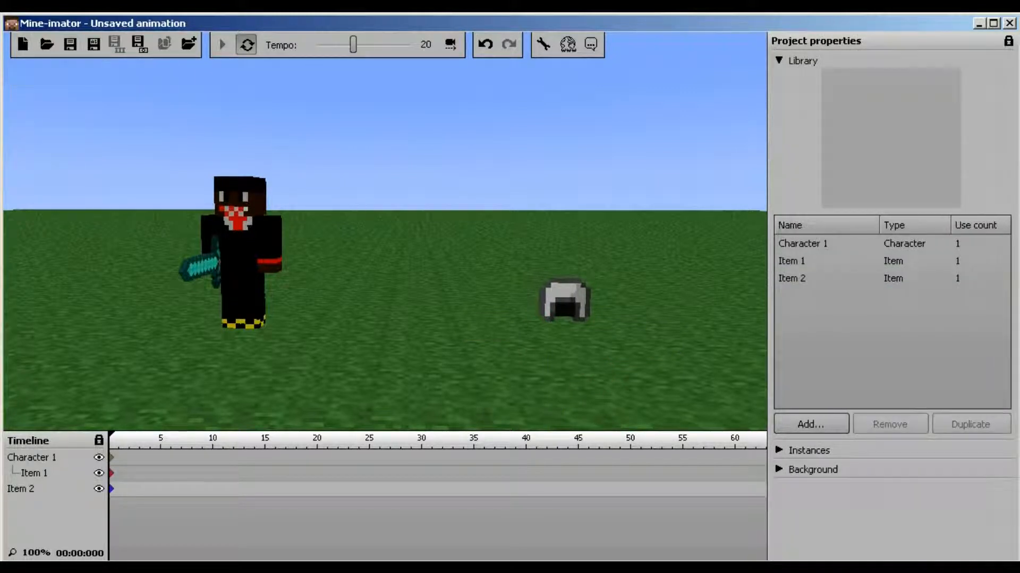
click(811, 424)
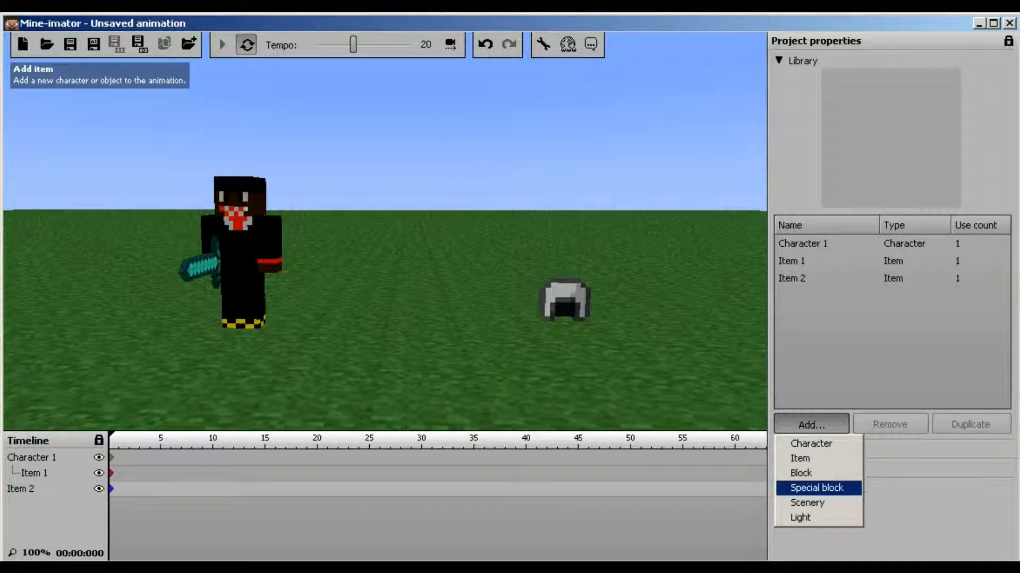
click(817, 473)
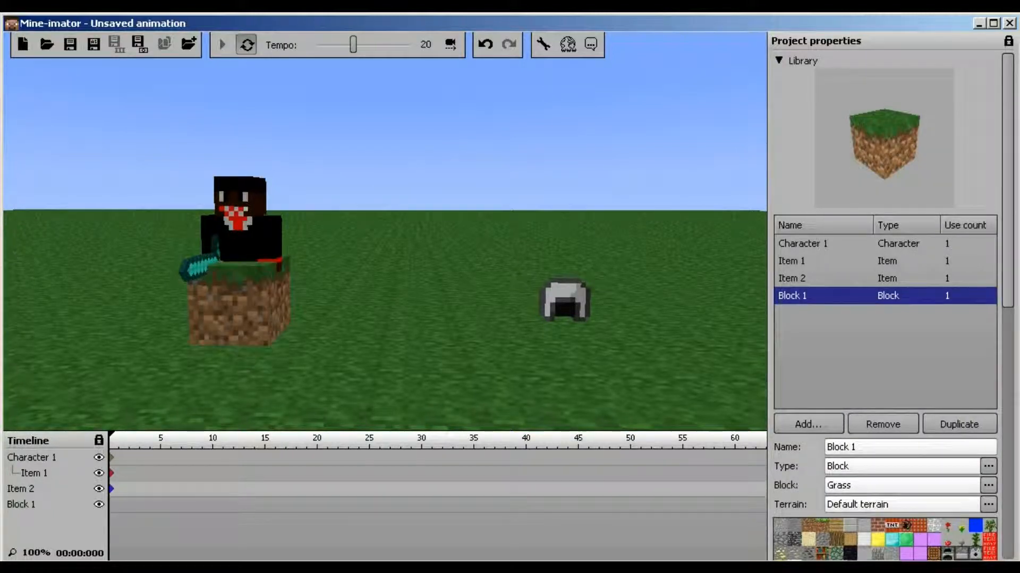
scroll(885, 307, down, 10)
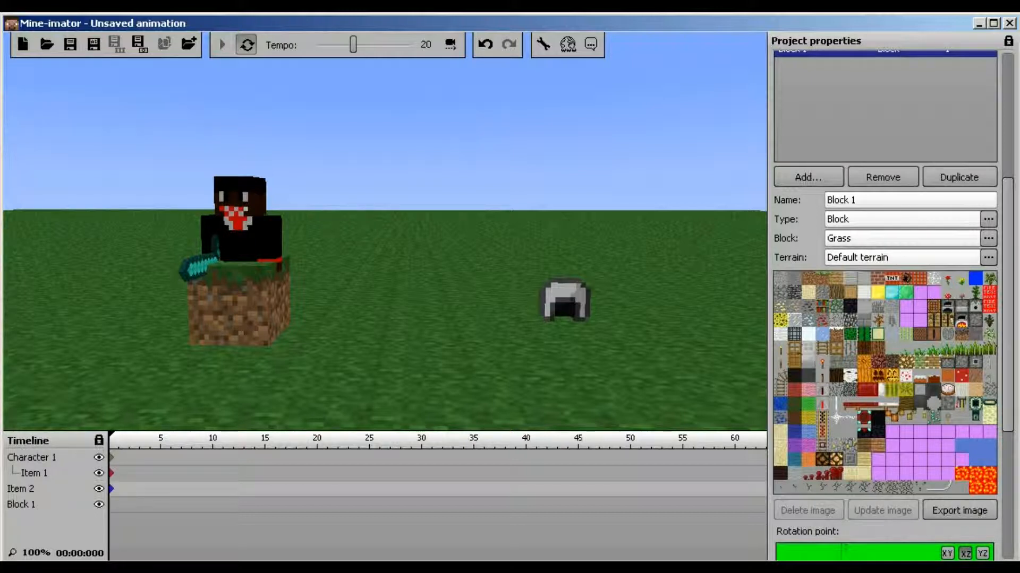
click(882, 177)
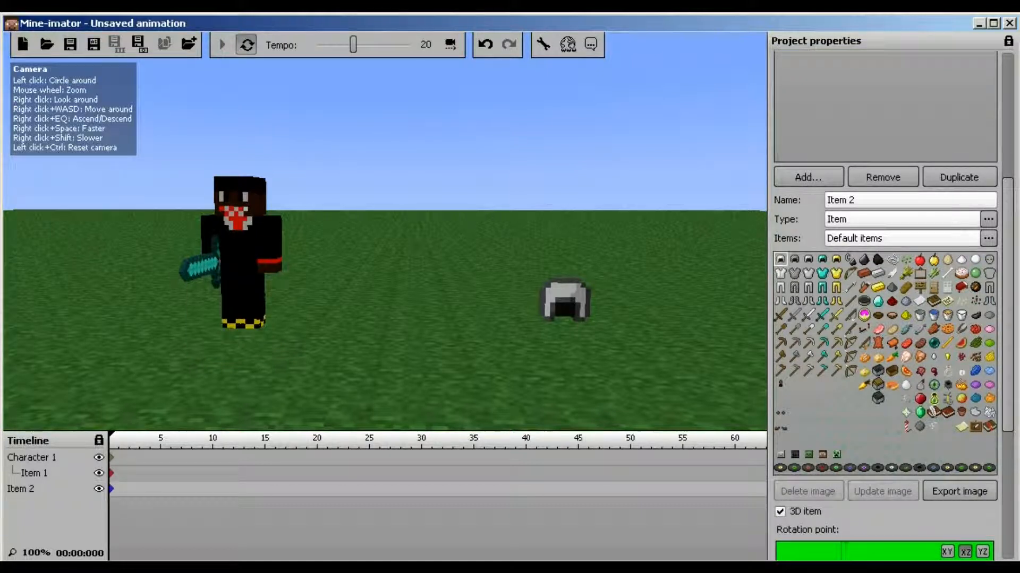
Select Item 2 and switch the helmet to a flat 2D sprite to compare
right_drag(385, 228, 457, 202)
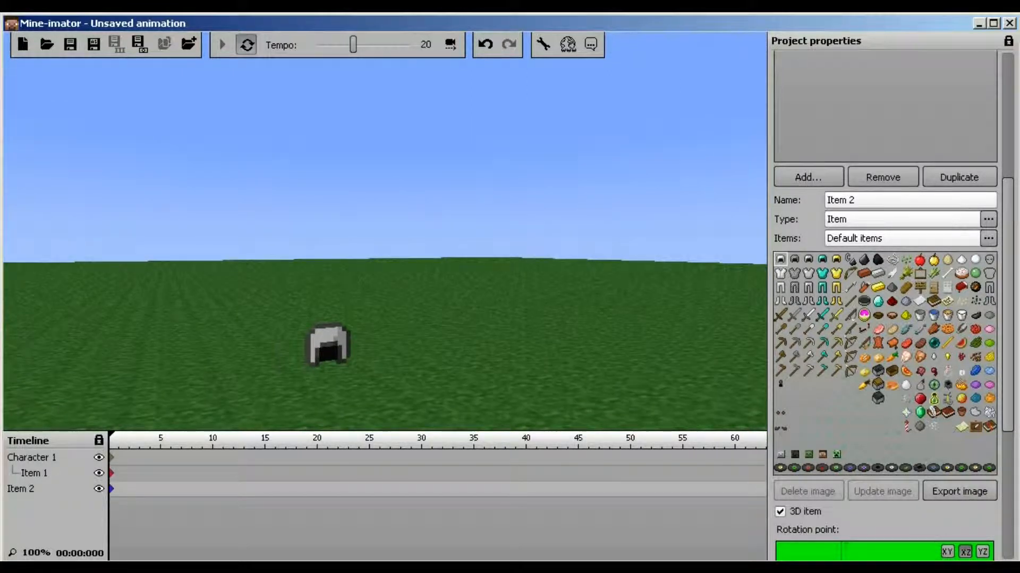
scroll(885, 305, up, 5)
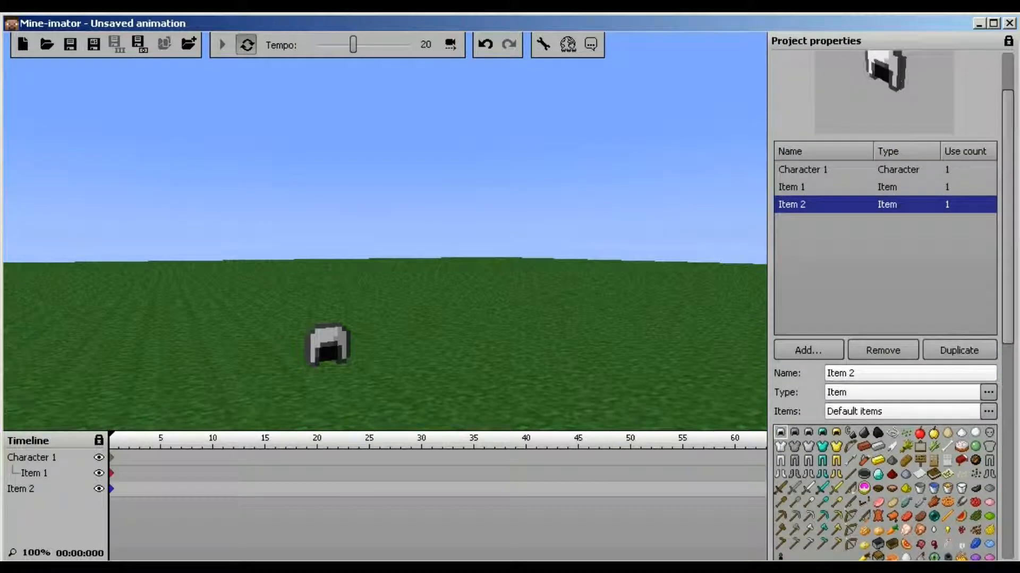
click(884, 271)
click(829, 278)
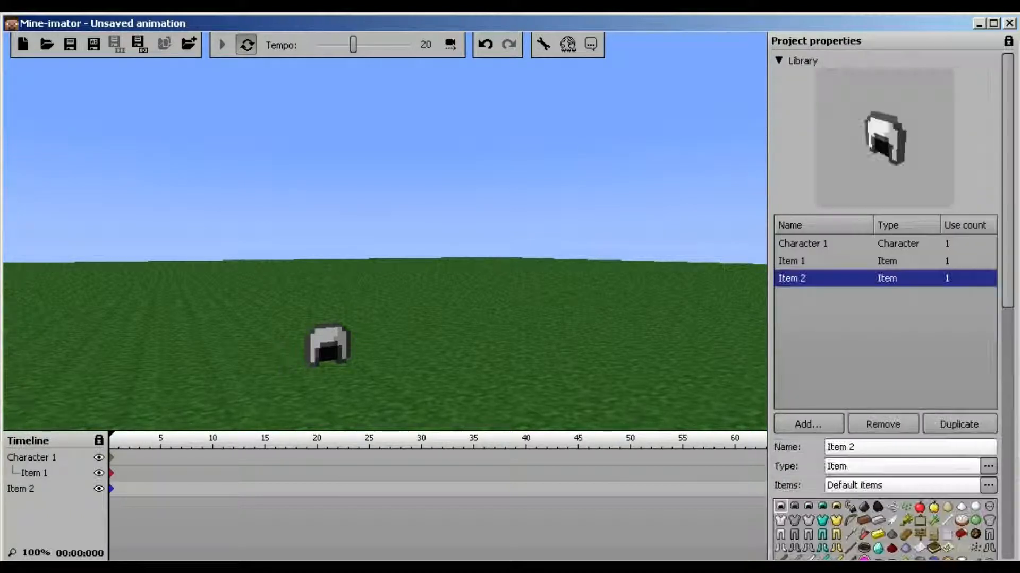
scroll(850, 265, down, 14)
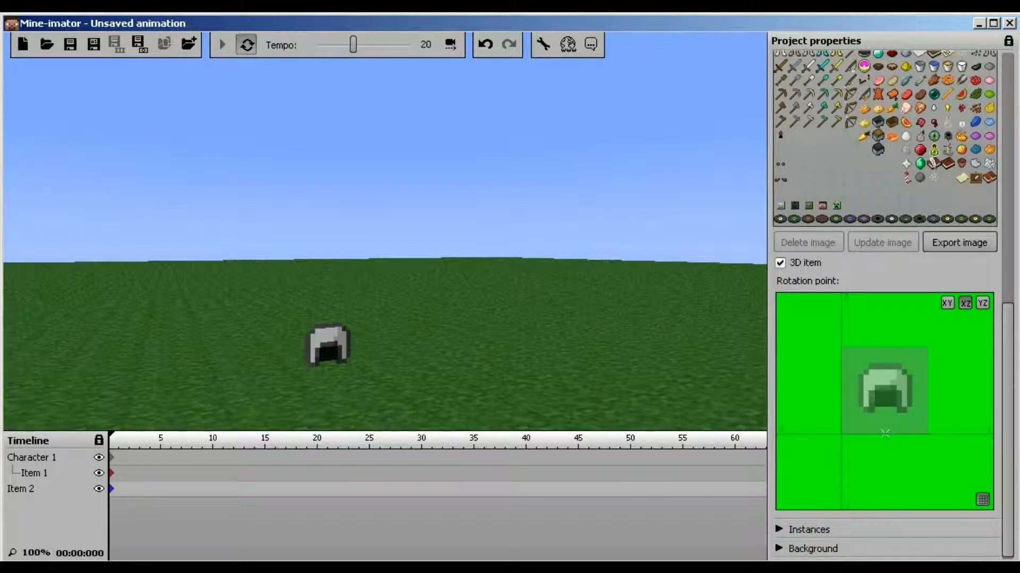
click(780, 263)
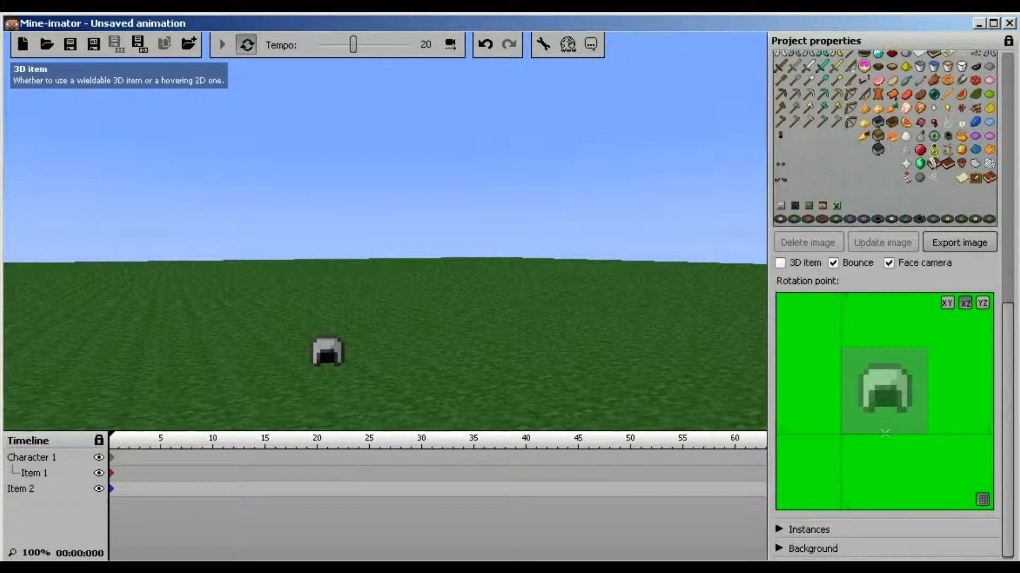
right_drag(385, 231, 285, 264)
key(w)
key(s)
key(d)
key(a)
key(s)
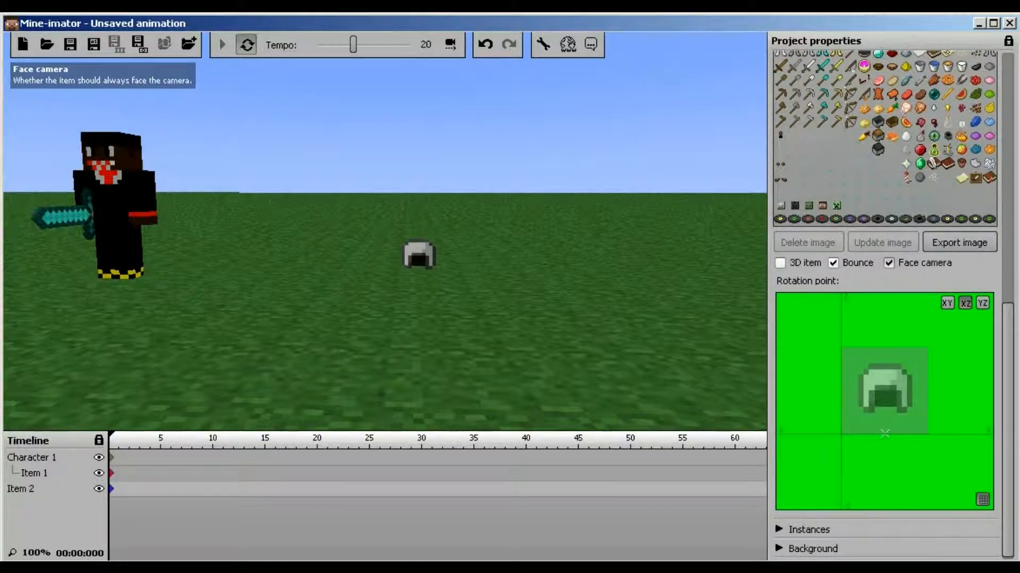
Toggle the helmet's face-camera and bobbing options back on, then render it as 3D again
click(889, 263)
drag(457, 249, 335, 268)
click(833, 263)
mouse_move(451, 255)
mouse_down()
mouse_move(454, 247)
mouse_move(392, 265)
mouse_move(470, 252)
mouse_up()
scroll(470, 252, down, 2)
scroll(470, 252, up, 3)
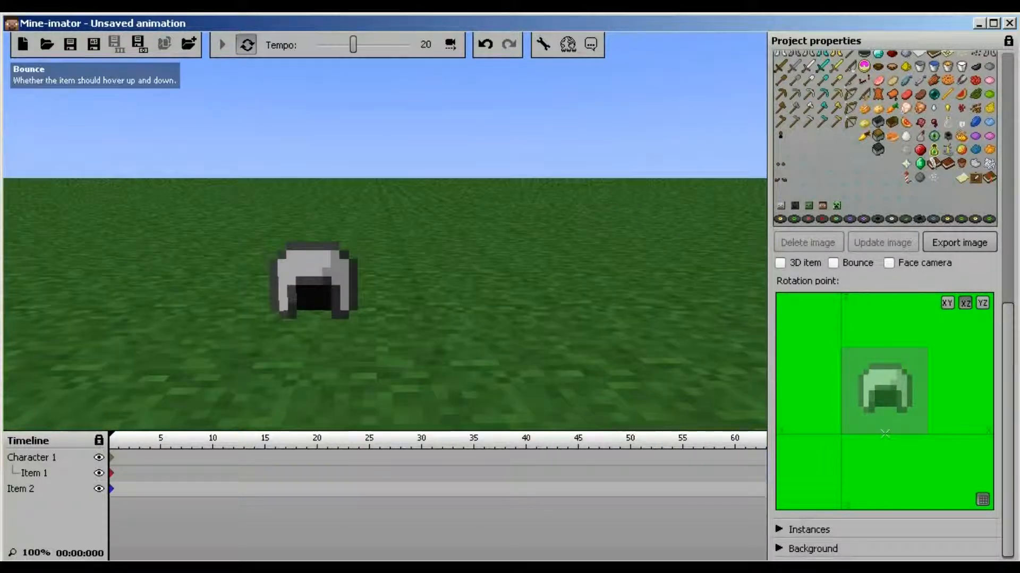
click(833, 263)
click(889, 263)
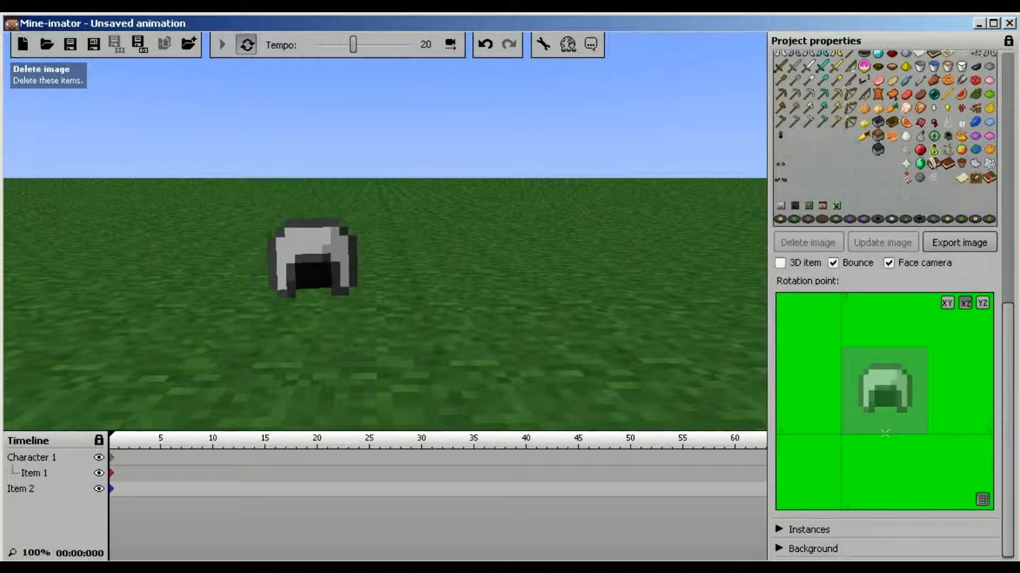
click(780, 263)
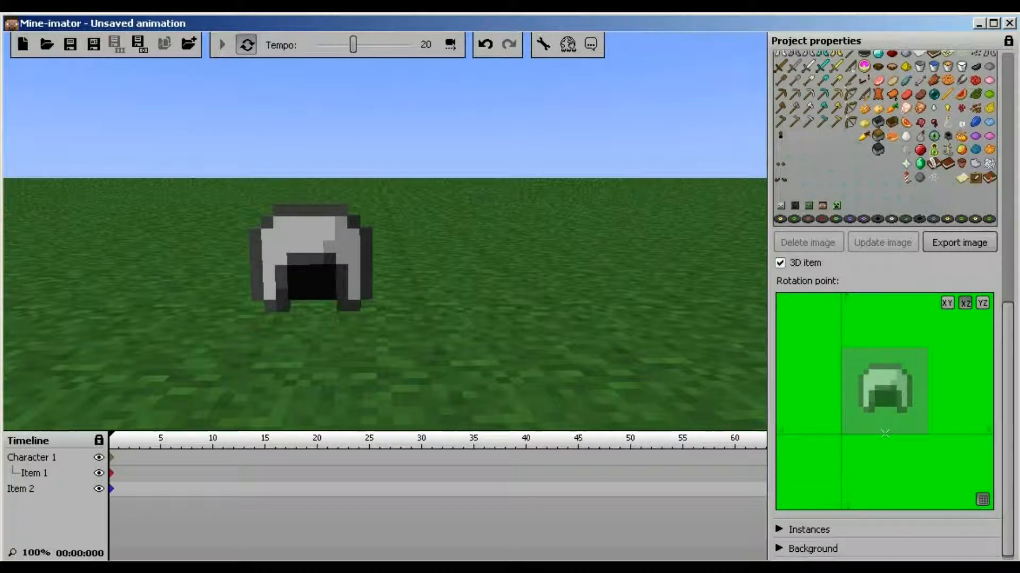
scroll(885, 305, up, 10)
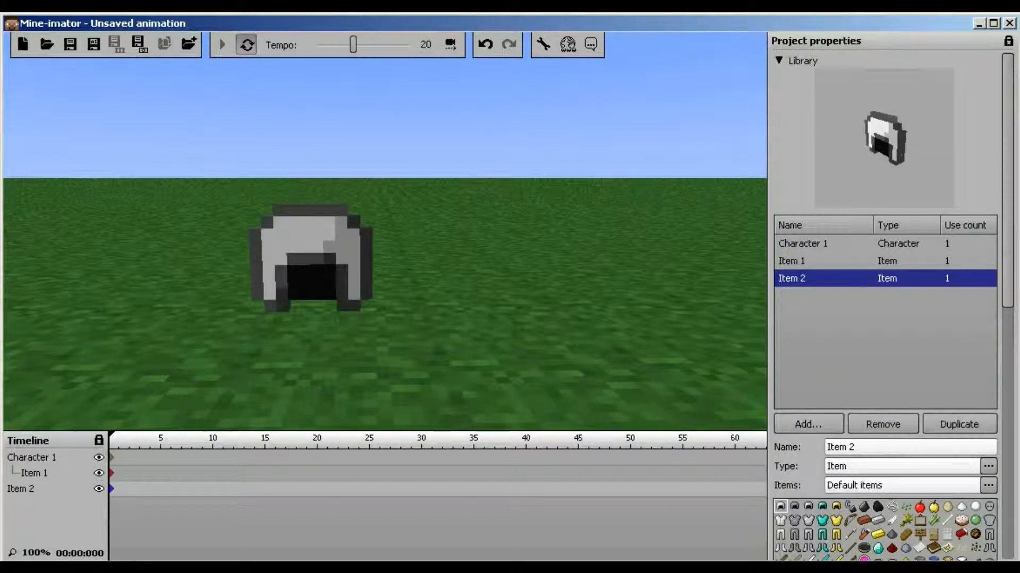
Move the sun toward night and set the sky colour to dark purple
click(778, 61)
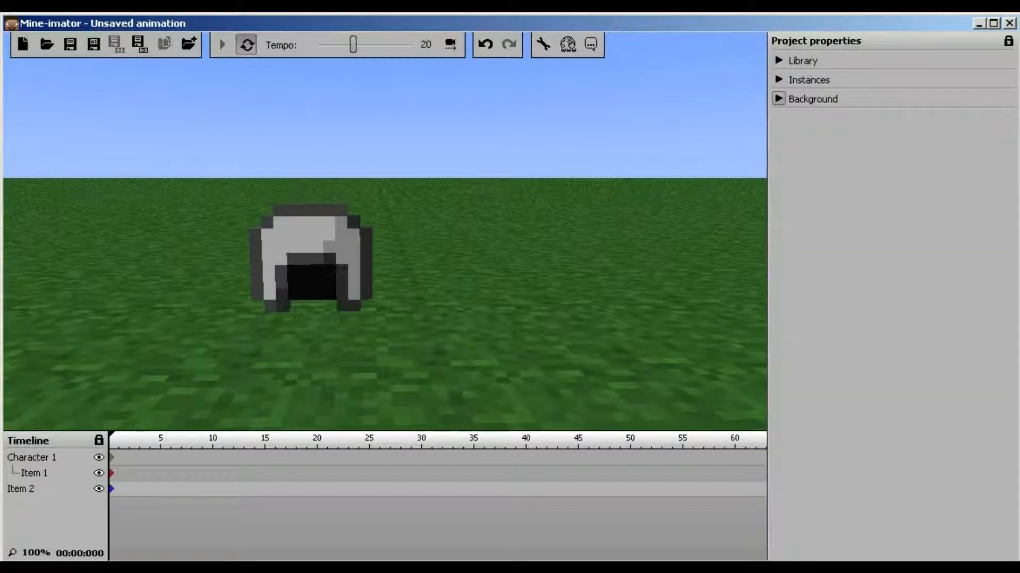
click(778, 98)
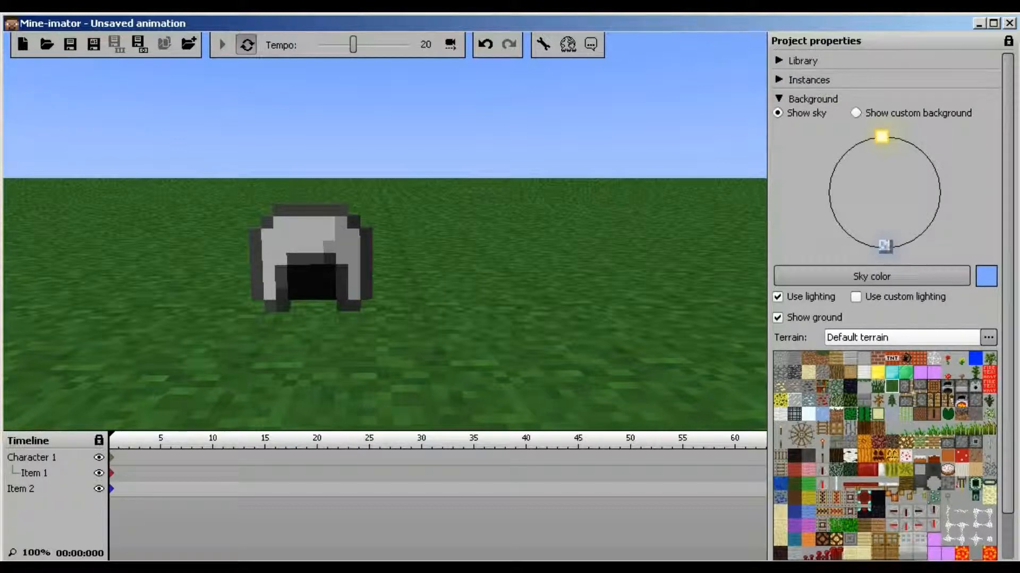
mouse_move(881, 137)
mouse_down()
mouse_move(913, 144)
mouse_move(853, 238)
mouse_move(929, 225)
mouse_move(919, 233)
mouse_move(869, 241)
mouse_move(933, 173)
mouse_move(886, 241)
mouse_move(937, 177)
mouse_move(837, 152)
mouse_move(875, 137)
mouse_up()
click(872, 276)
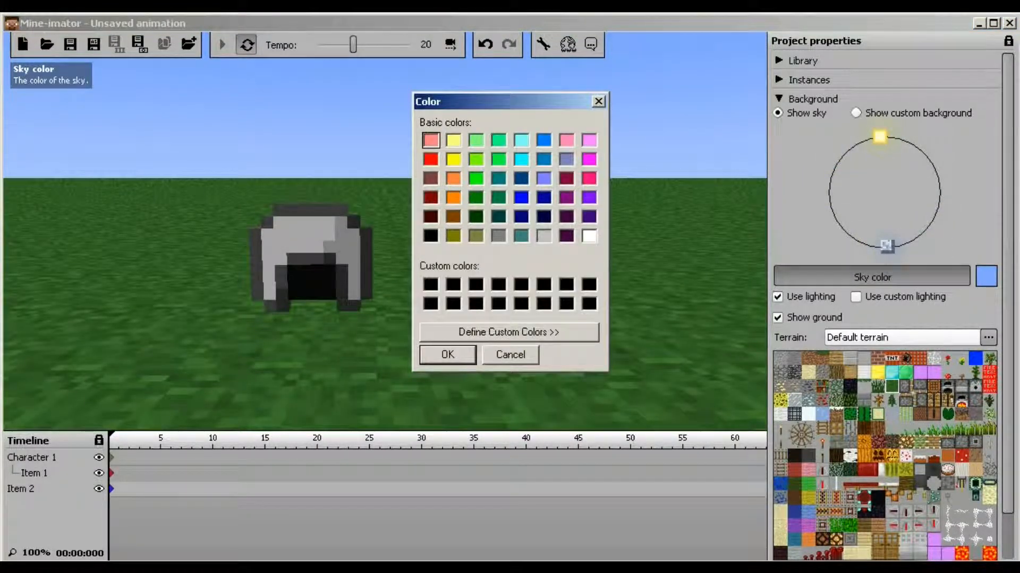
click(448, 355)
Compare light blue against dark purple, keeping the dark purple sky with Show sky selected
right_drag(448, 351, 425, 279)
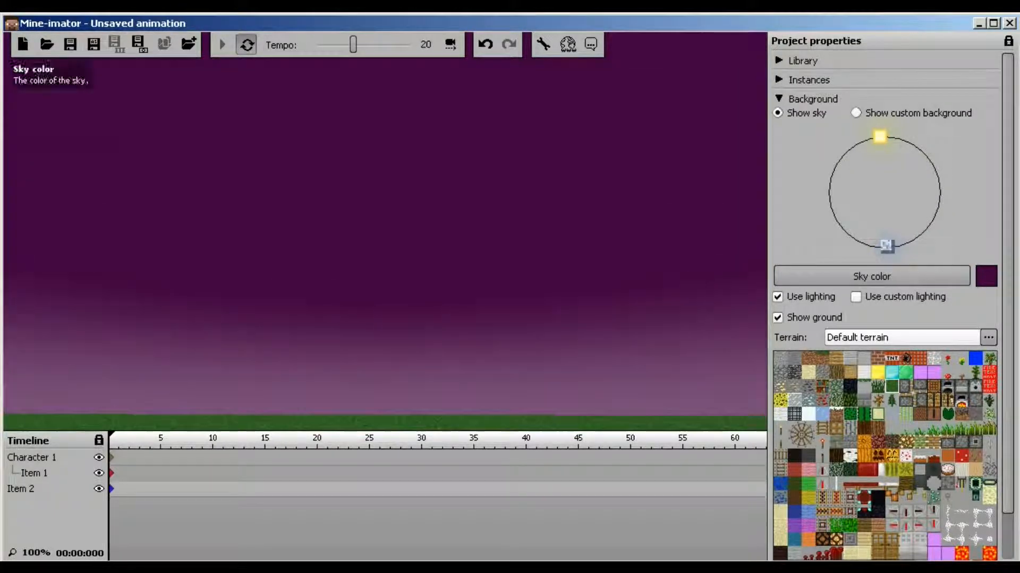
click(871, 276)
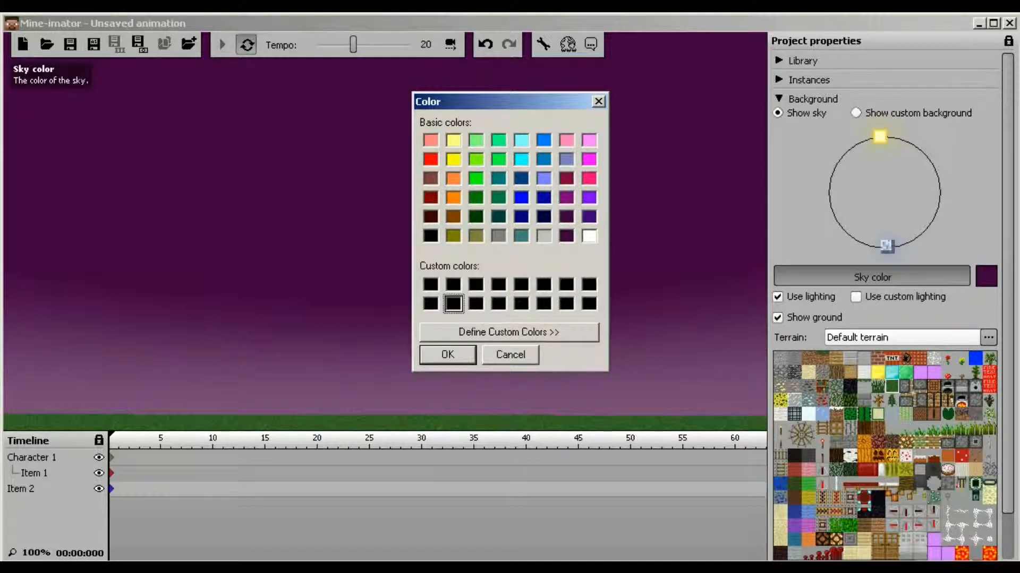
click(448, 355)
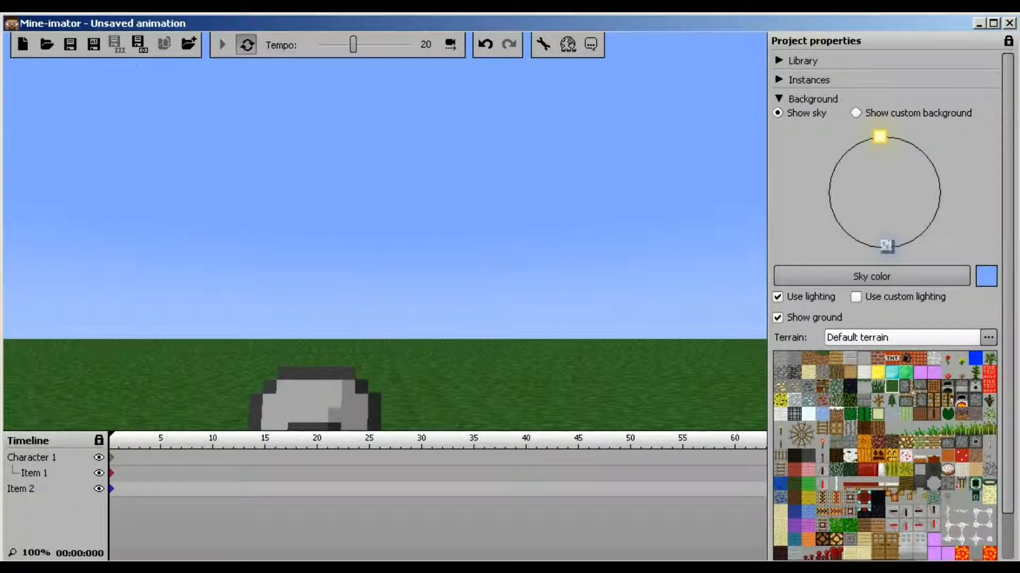
click(871, 276)
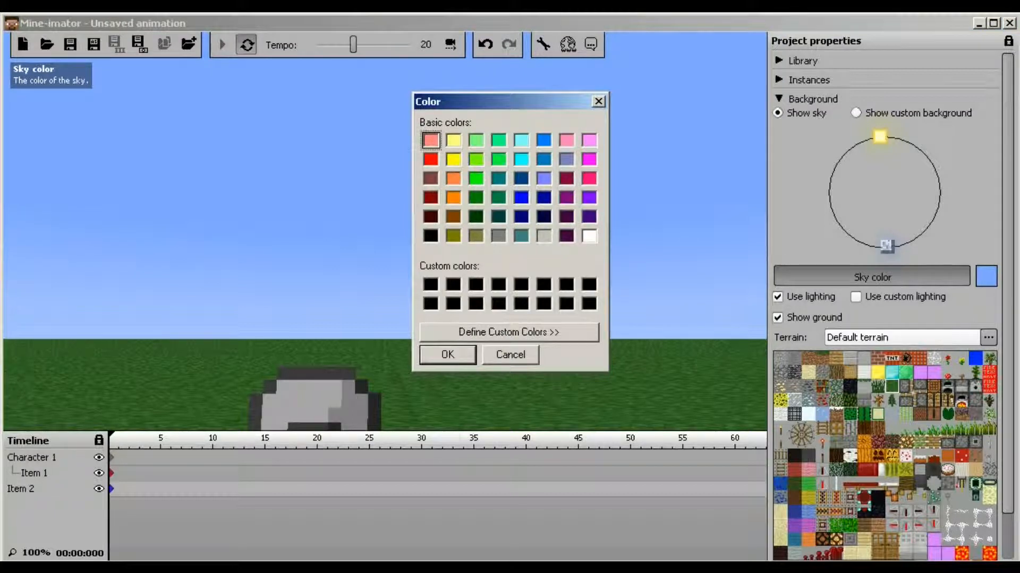
click(447, 354)
right_drag(385, 232, 388, 183)
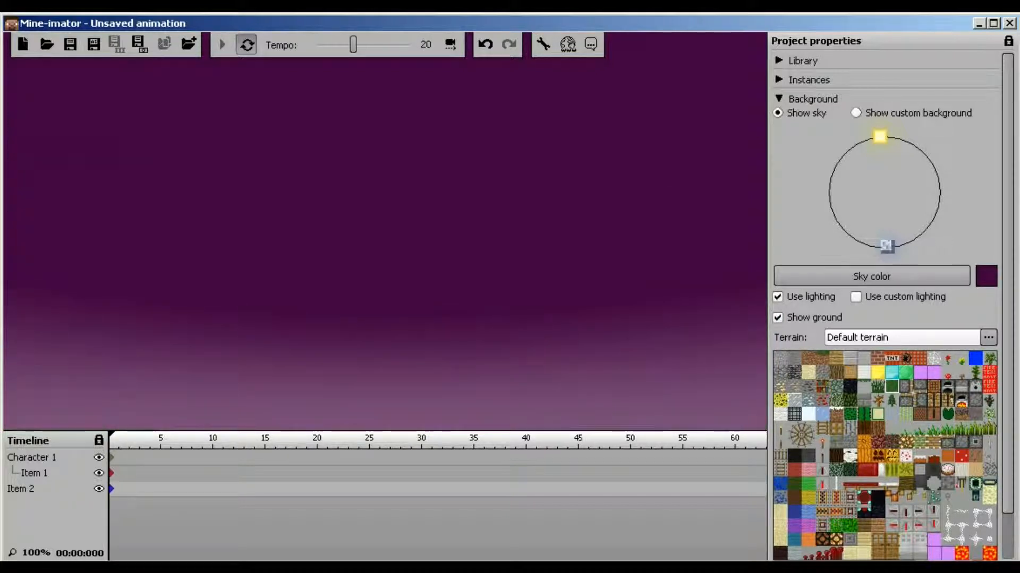
click(855, 113)
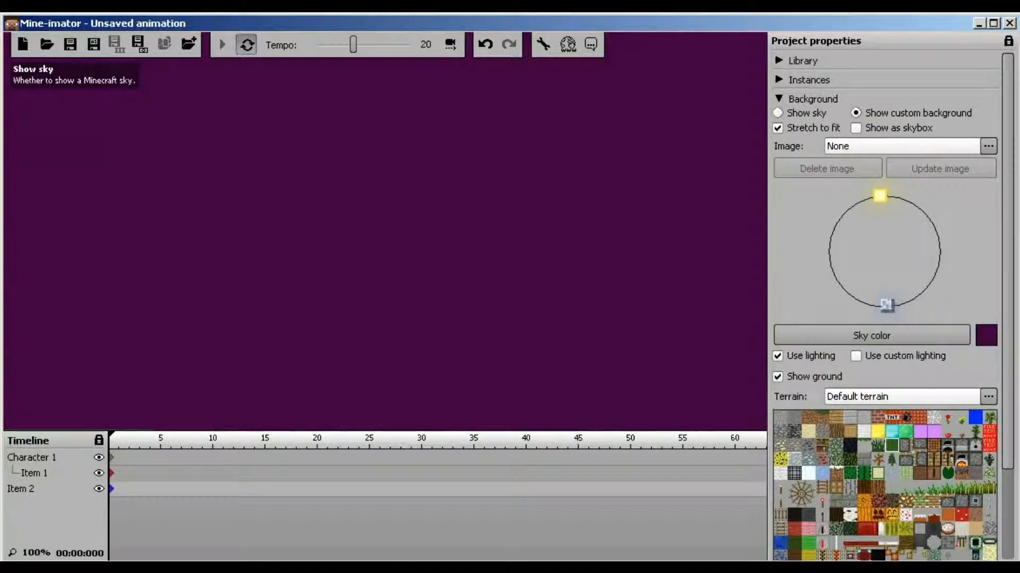
click(778, 112)
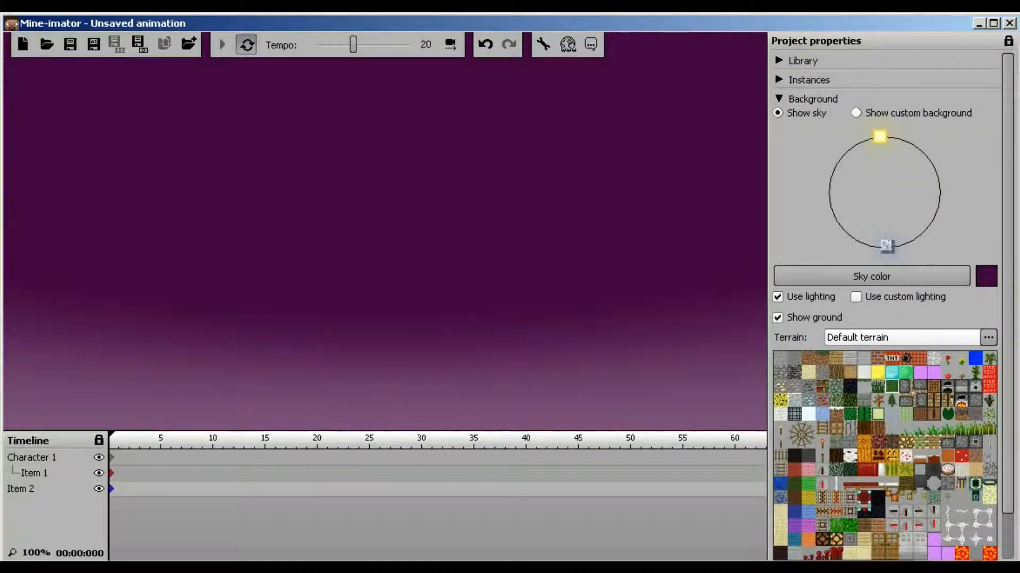
click(855, 297)
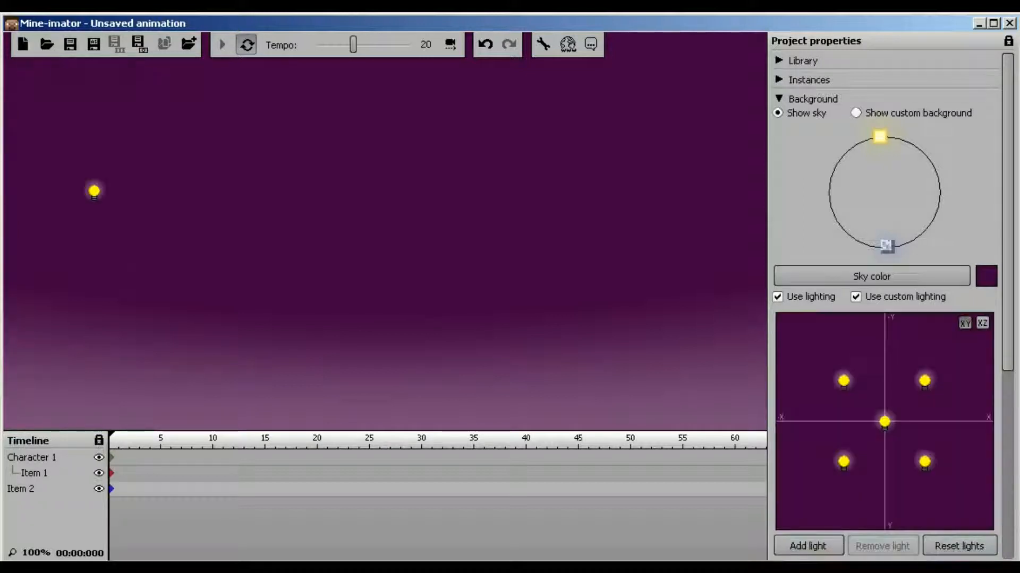
drag(385, 231, 500, 231)
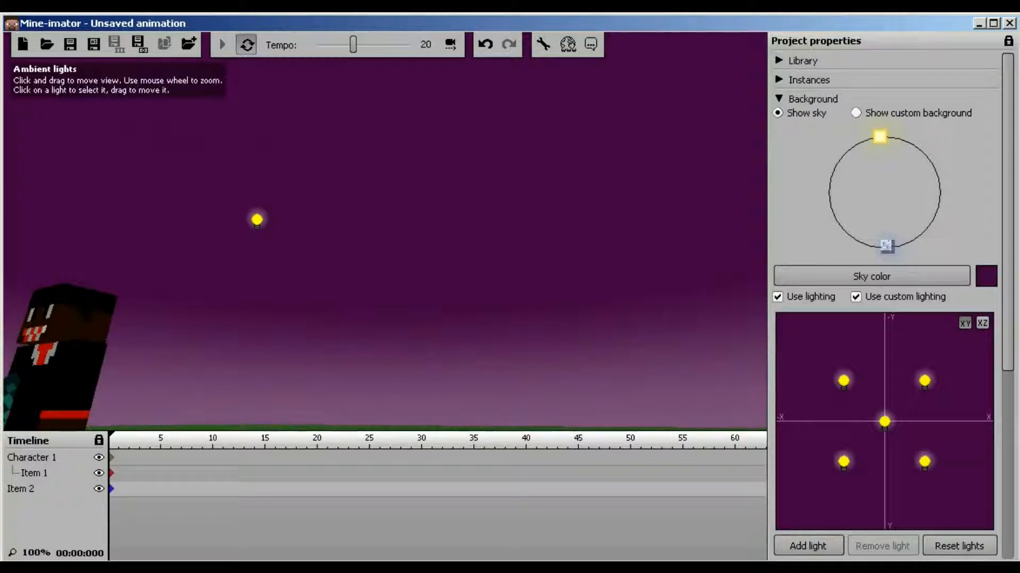
mouse_move(884, 422)
mouse_down()
mouse_move(879, 448)
mouse_move(886, 415)
mouse_up()
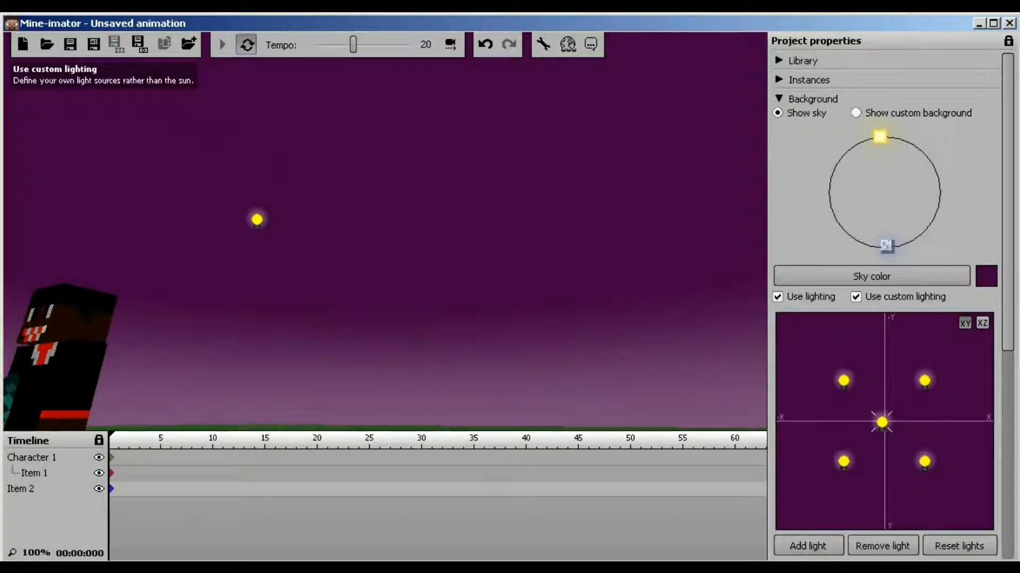
click(856, 297)
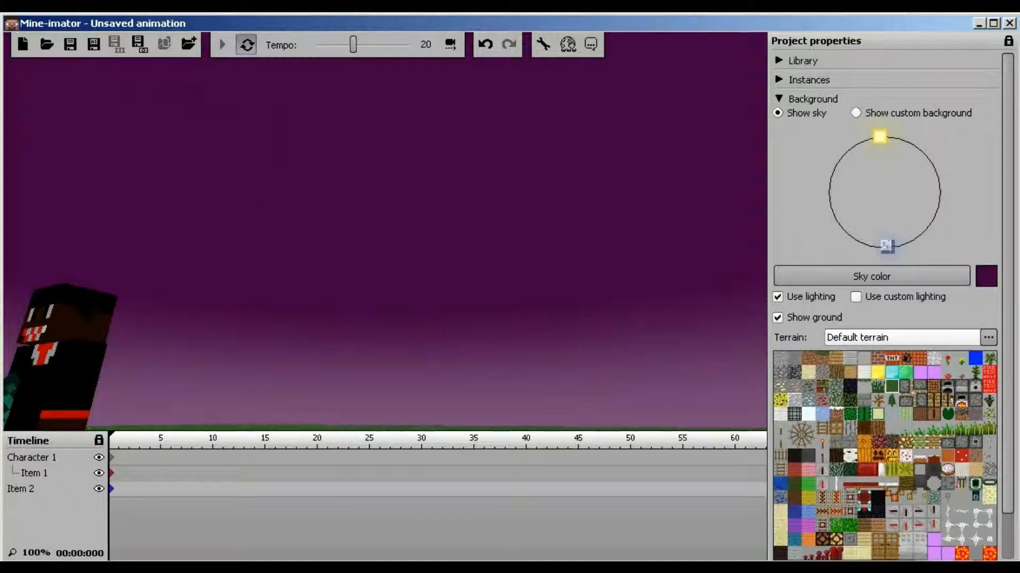
click(778, 297)
click(778, 297)
click(777, 296)
Toggle Use lighting off and on while orbiting to frame the character and helmet
click(778, 297)
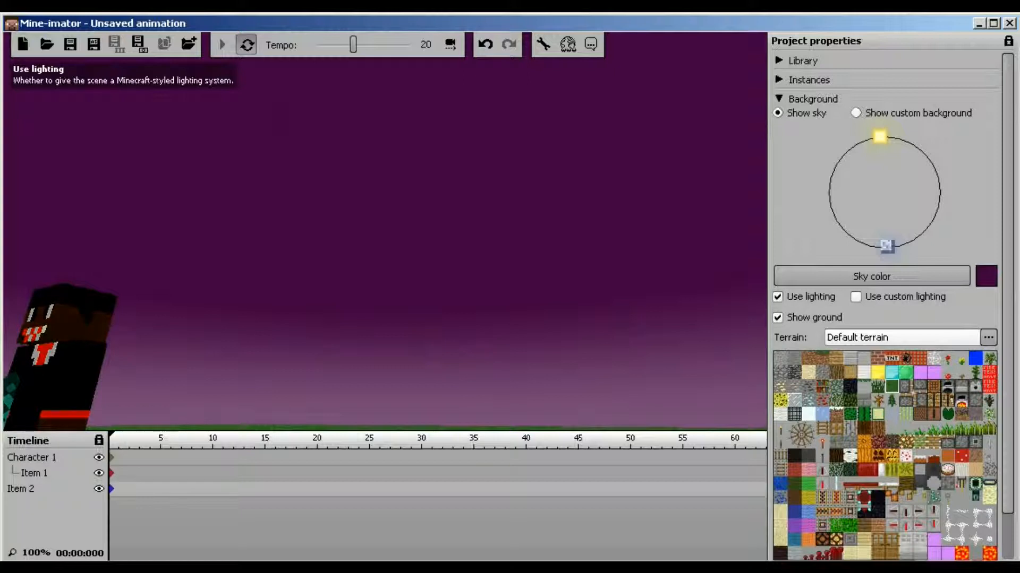
drag(478, 244, 574, 253)
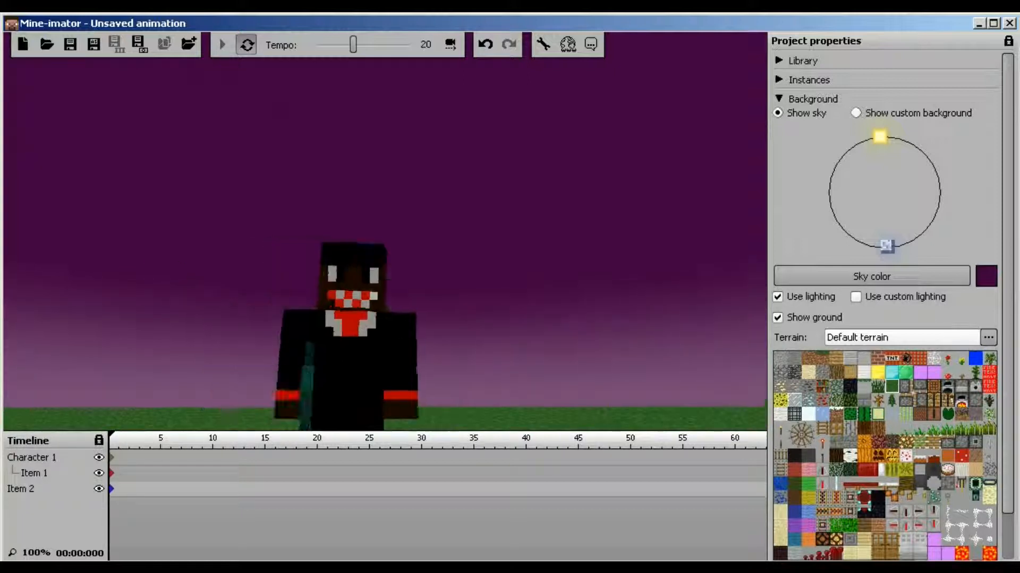
click(778, 297)
drag(404, 228, 350, 273)
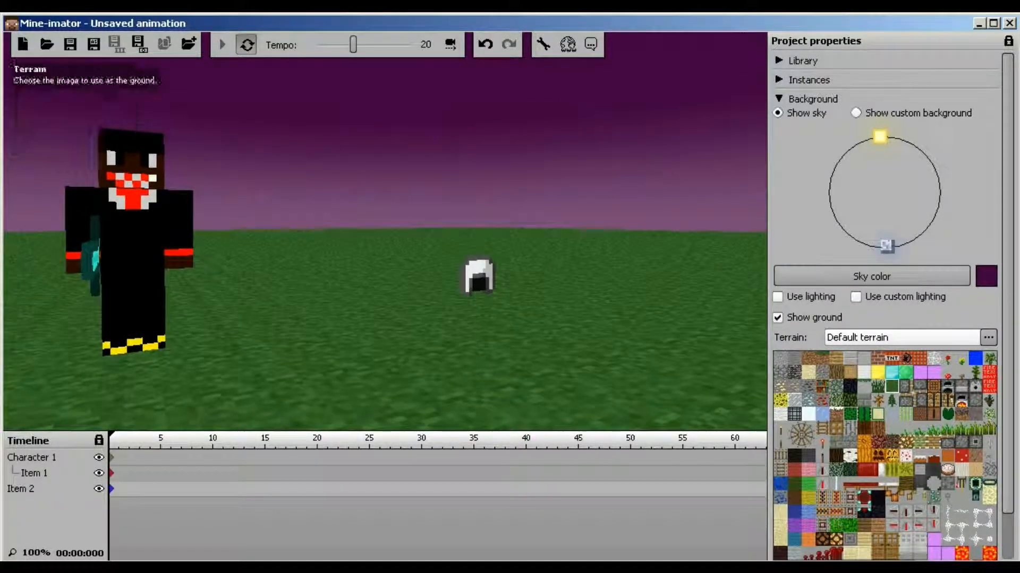
click(778, 296)
right_drag(385, 234, 446, 228)
drag(446, 228, 372, 196)
right_drag(372, 196, 395, 221)
key(s)
key(w)
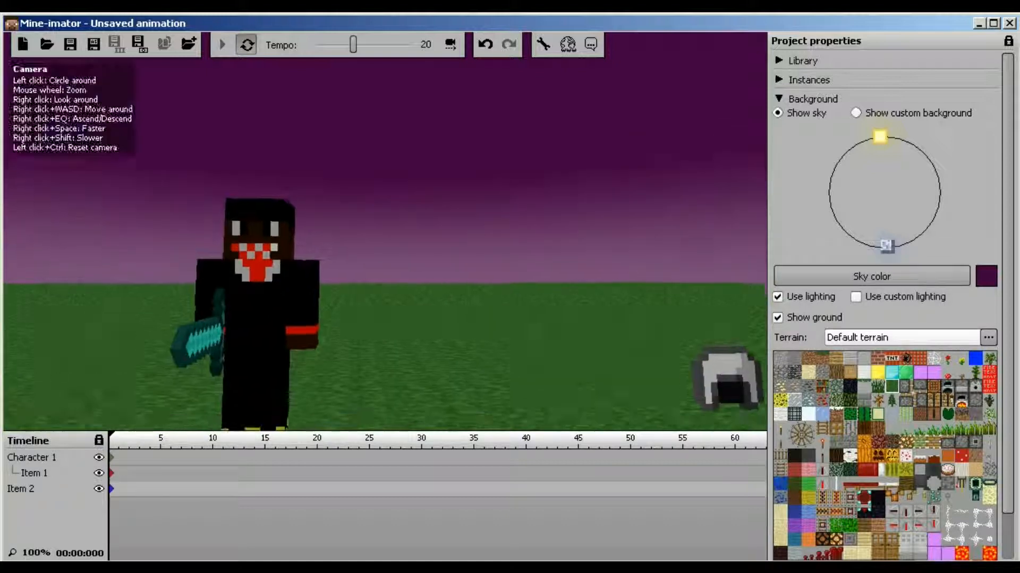
Return the sun to its midday position and collapse the Background settings
mouse_move(879, 136)
mouse_down()
mouse_move(921, 152)
mouse_move(933, 218)
mouse_move(881, 244)
mouse_move(932, 216)
mouse_move(862, 136)
mouse_move(882, 137)
mouse_up()
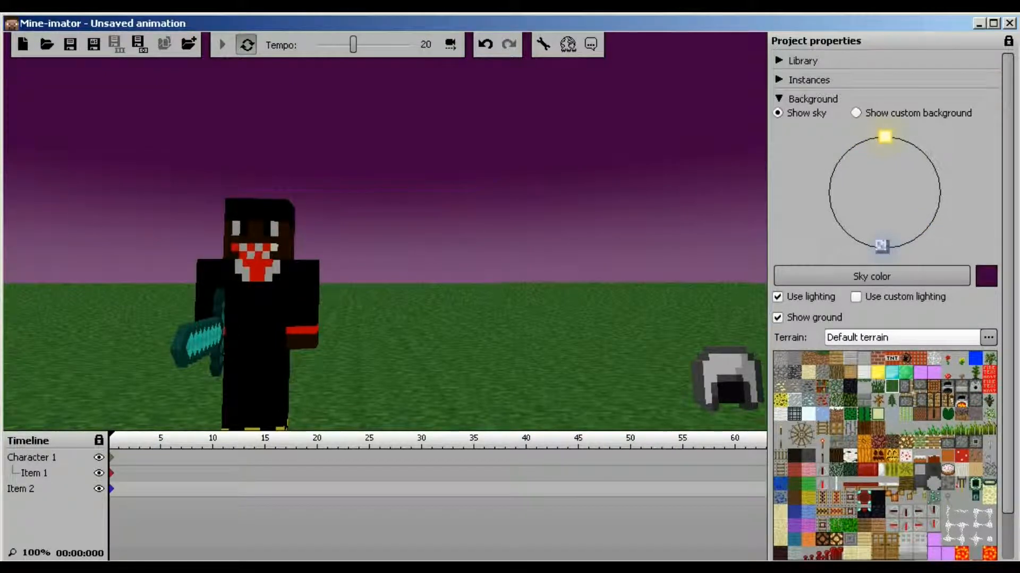
scroll(884, 318, down, 2)
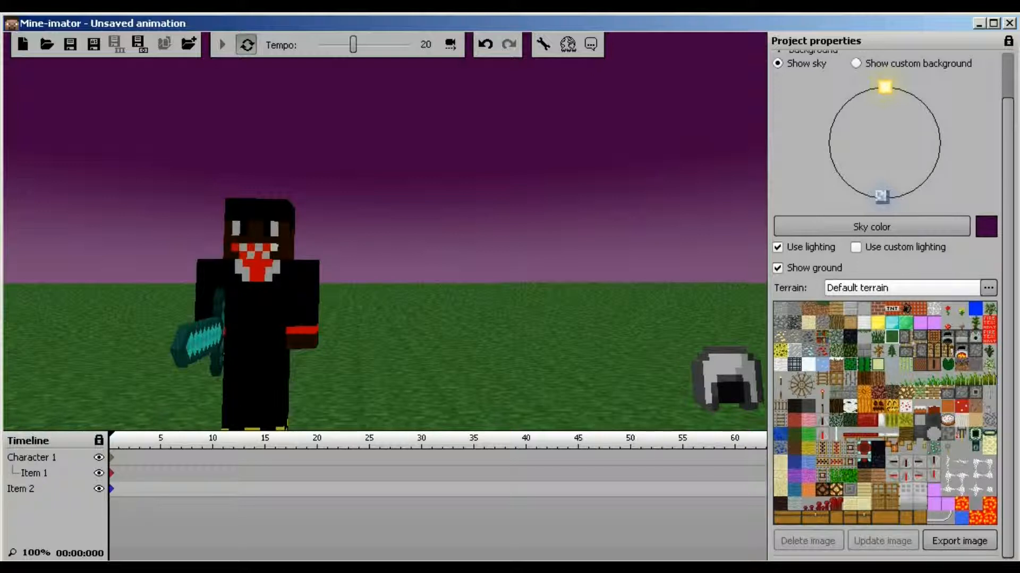
scroll(884, 319, up, 2)
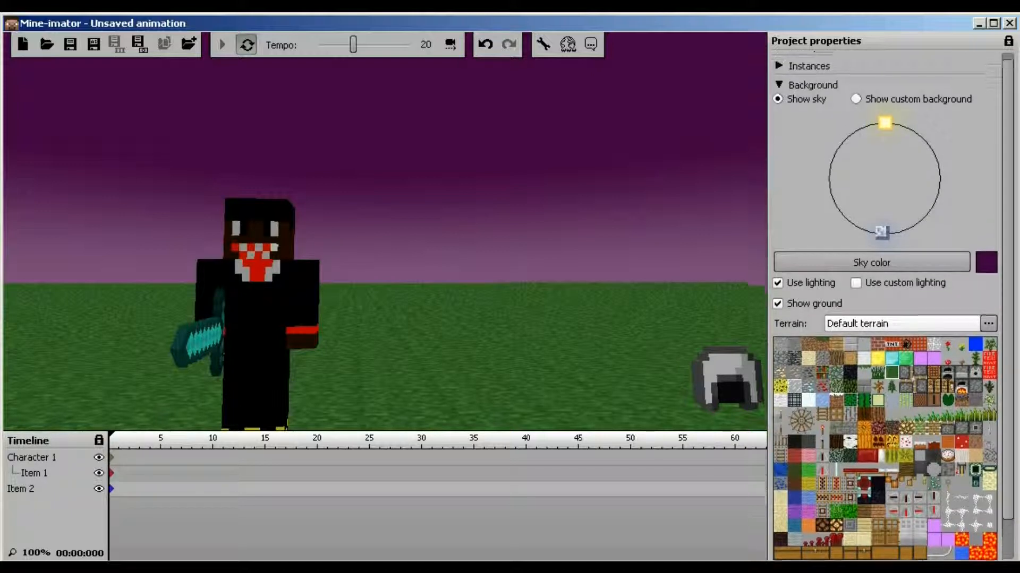
click(779, 99)
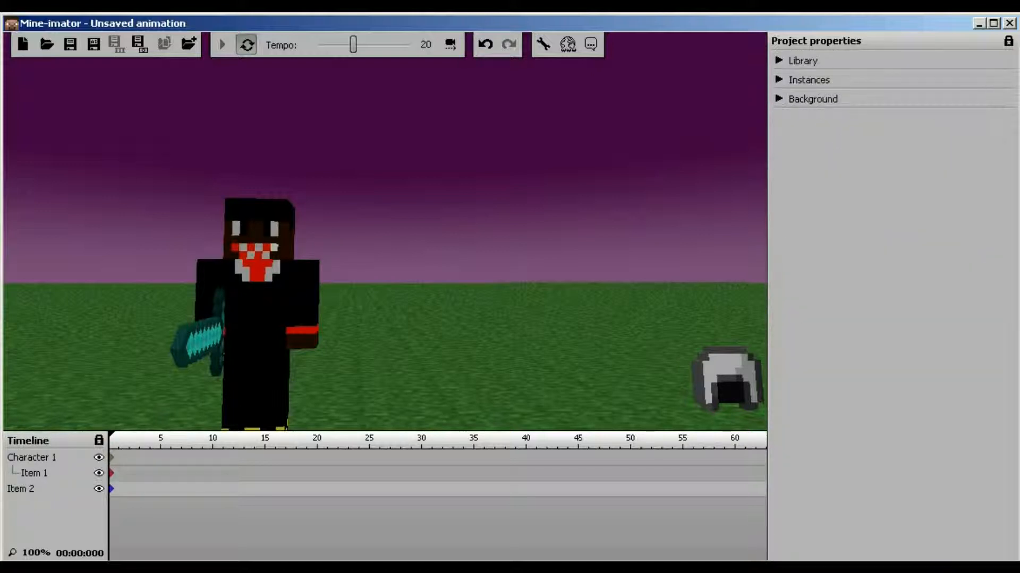
Collapse the Library and Instances lists, then tilt and fly the camera close to the sword-holding character
click(779, 79)
click(779, 60)
click(779, 60)
click(779, 79)
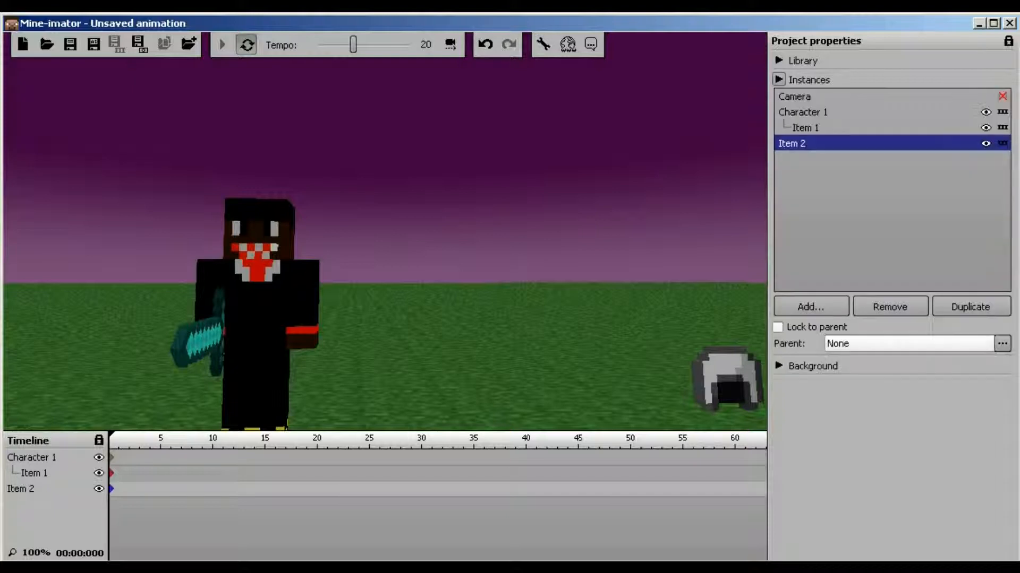
click(779, 79)
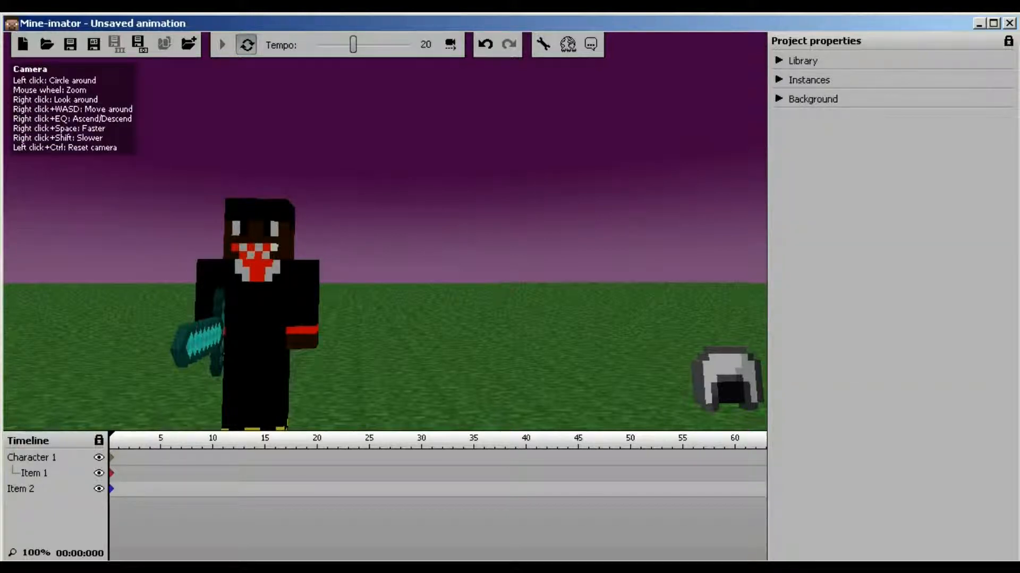
right_drag(385, 231, 345, 269)
key(w)
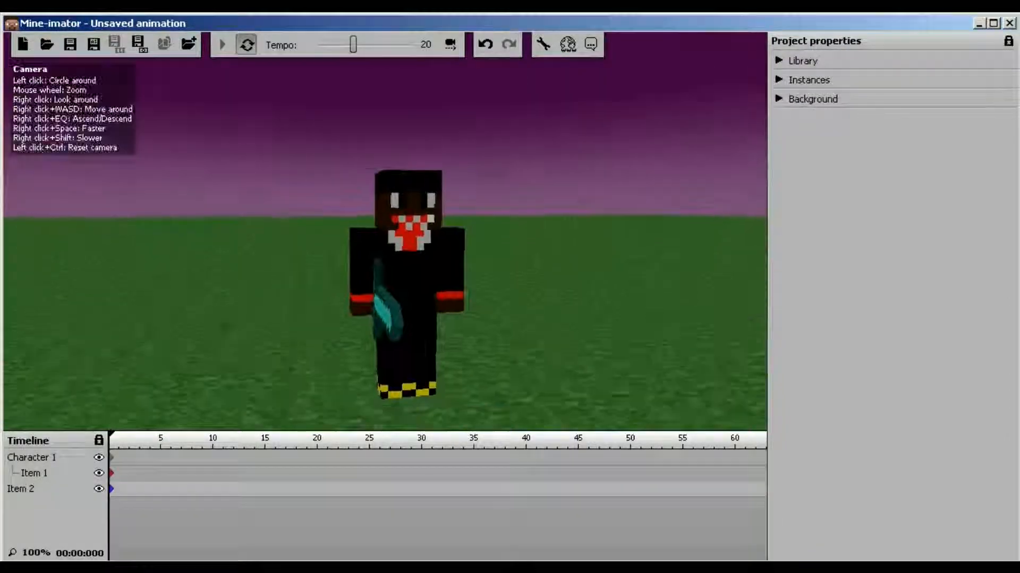